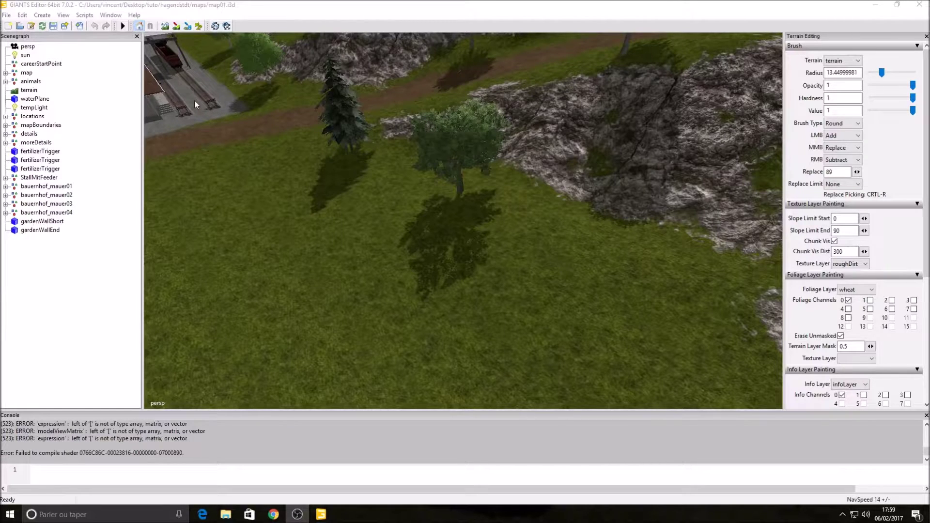
Examine the farmyard from above and go to the grass strip between the wooden barn and the brick wall
{"action": "right_click_drag", "start_coordinate": [430, 122], "coordinate": [583, 115]}
{"action": "right_click_drag", "start_coordinate": [359, 202], "coordinate": [556, 223]}
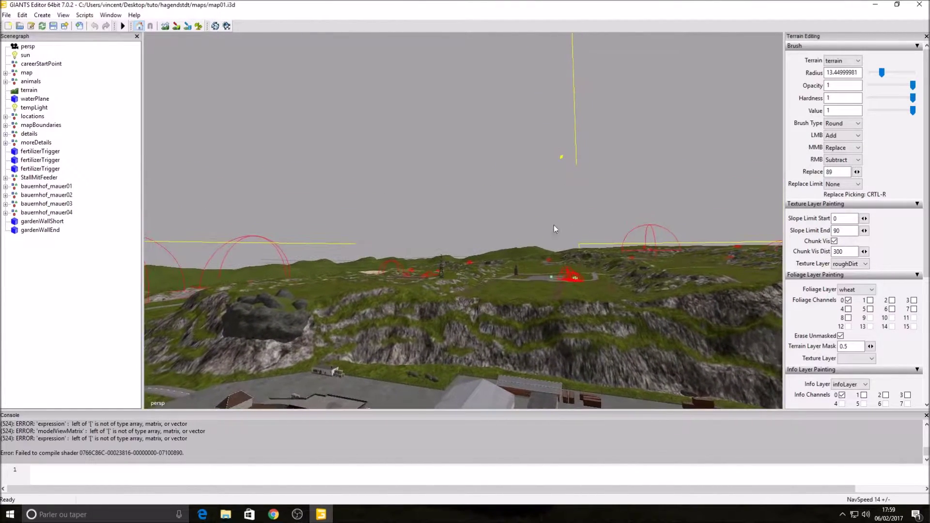
{"action": "left_click_drag", "start_coordinate": [556, 223], "coordinate": [610, 191], "text": "alt"}
{"action": "right_click_drag", "start_coordinate": [550, 220], "coordinate": [888, 133], "text": "alt"}
{"action": "right_click_drag", "start_coordinate": [591, 228], "coordinate": [658, 219], "text": "alt"}
{"action": "left_click_drag", "start_coordinate": [657, 219], "coordinate": [588, 270], "text": "alt"}
{"action": "right_click_drag", "start_coordinate": [588, 270], "coordinate": [874, 182], "text": "alt"}
{"action": "right_click_drag", "start_coordinate": [596, 218], "coordinate": [660, 205], "text": "alt"}
{"action": "mouse_move", "coordinate": [494, 268]}
{"action": "left_mouse_down", "text": "alt"}
{"action": "mouse_move", "coordinate": [524, 273]}
{"action": "mouse_move", "coordinate": [477, 275]}
{"action": "left_mouse_up", "text": "alt"}
{"action": "right_click_drag", "start_coordinate": [442, 268], "coordinate": [629, 246], "text": "alt"}
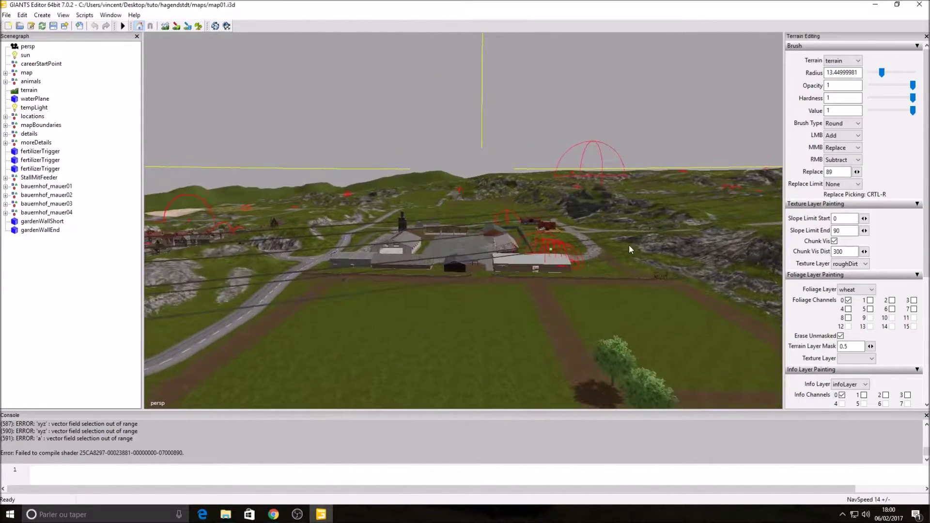
{"action": "left_click_drag", "start_coordinate": [493, 257], "coordinate": [492, 295], "text": "alt"}
{"action": "right_click_drag", "start_coordinate": [492, 294], "coordinate": [718, 219], "text": "alt"}
{"action": "right_click_drag", "start_coordinate": [571, 213], "coordinate": [746, 200], "text": "alt"}
{"action": "left_click_drag", "start_coordinate": [626, 213], "coordinate": [602, 188], "text": "alt"}
{"action": "right_click_drag", "start_coordinate": [603, 188], "coordinate": [705, 189], "text": "alt"}
{"action": "left_click_drag", "start_coordinate": [705, 189], "coordinate": [655, 188], "text": "alt"}
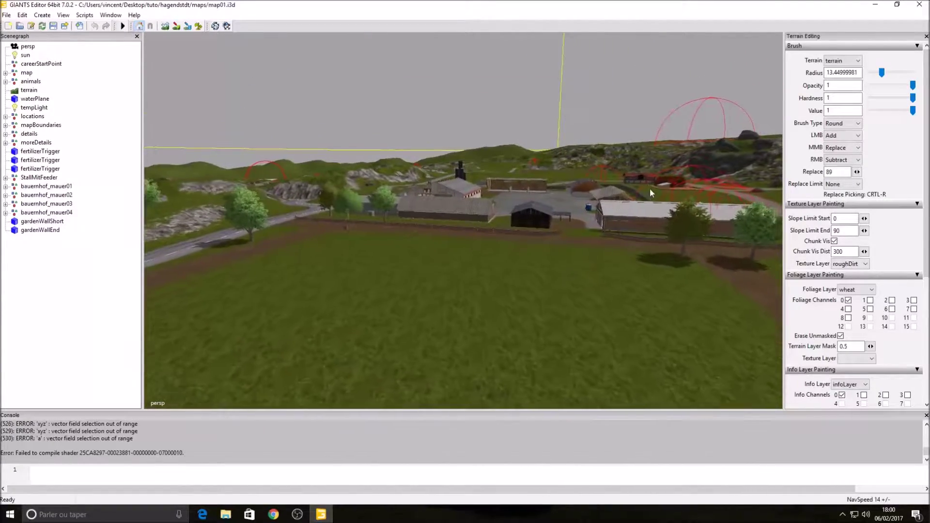
{"action": "right_click_drag", "start_coordinate": [583, 208], "coordinate": [615, 194], "text": "alt"}
{"action": "left_click_drag", "start_coordinate": [614, 194], "coordinate": [672, 193], "text": "alt"}
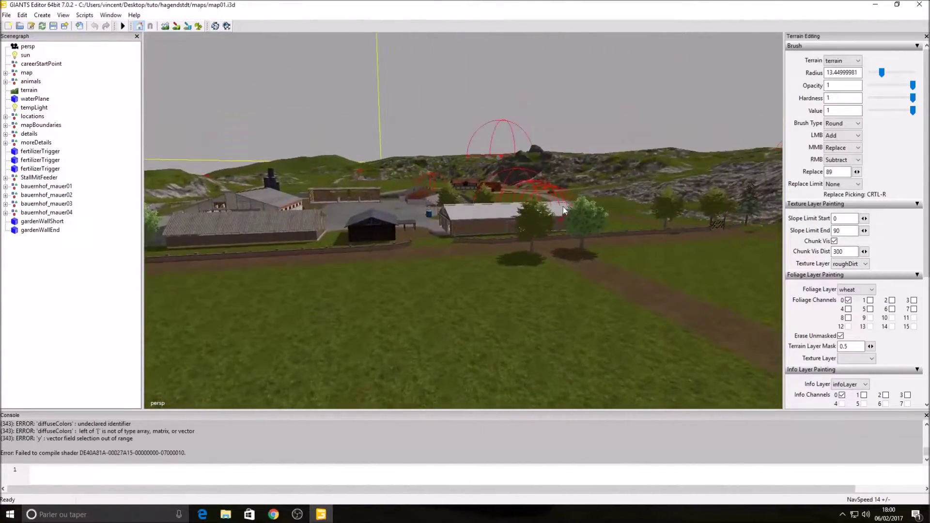
{"action": "right_click_drag", "start_coordinate": [559, 208], "coordinate": [625, 205], "text": "alt"}
{"action": "right_click_drag", "start_coordinate": [530, 205], "coordinate": [564, 192], "text": "alt"}
{"action": "left_click_drag", "start_coordinate": [565, 192], "coordinate": [571, 138], "text": "alt"}
{"action": "right_click_drag", "start_coordinate": [528, 177], "coordinate": [644, 140], "text": "alt"}
{"action": "left_click_drag", "start_coordinate": [645, 140], "coordinate": [698, 204], "text": "alt"}
{"action": "right_click_drag", "start_coordinate": [589, 231], "coordinate": [666, 199], "text": "alt"}
{"action": "left_click_drag", "start_coordinate": [634, 213], "coordinate": [680, 216], "text": "alt"}
{"action": "right_click_drag", "start_coordinate": [584, 217], "coordinate": [644, 217], "text": "alt"}
{"action": "left_click_drag", "start_coordinate": [643, 217], "coordinate": [606, 195], "text": "alt"}
{"action": "right_click_drag", "start_coordinate": [605, 195], "coordinate": [680, 184], "text": "alt"}
{"action": "left_click_drag", "start_coordinate": [679, 184], "coordinate": [674, 252], "text": "alt"}
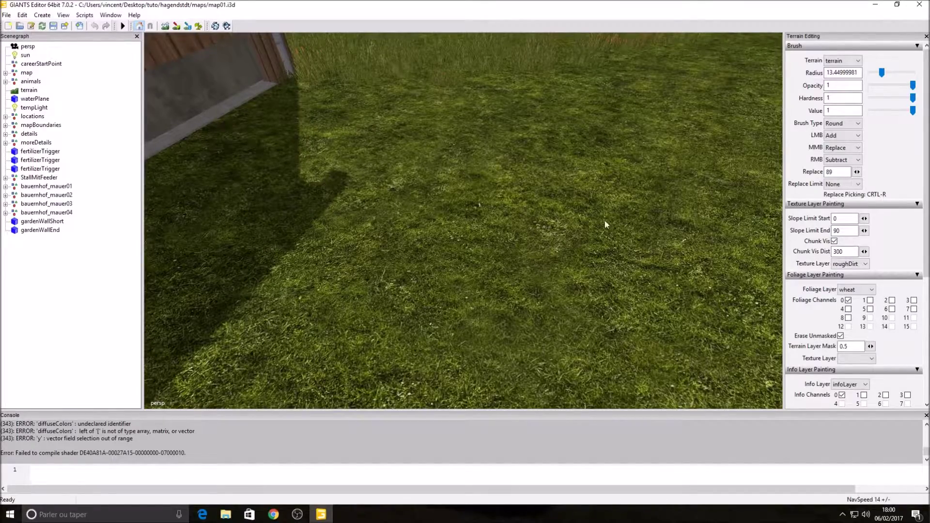
{"action": "left_click_drag", "start_coordinate": [529, 270], "coordinate": [509, 176], "text": "alt"}
{"action": "left_click_drag", "start_coordinate": [482, 214], "coordinate": [480, 223], "text": "alt"}
{"action": "right_click_drag", "start_coordinate": [481, 223], "coordinate": [462, 244], "text": "alt"}
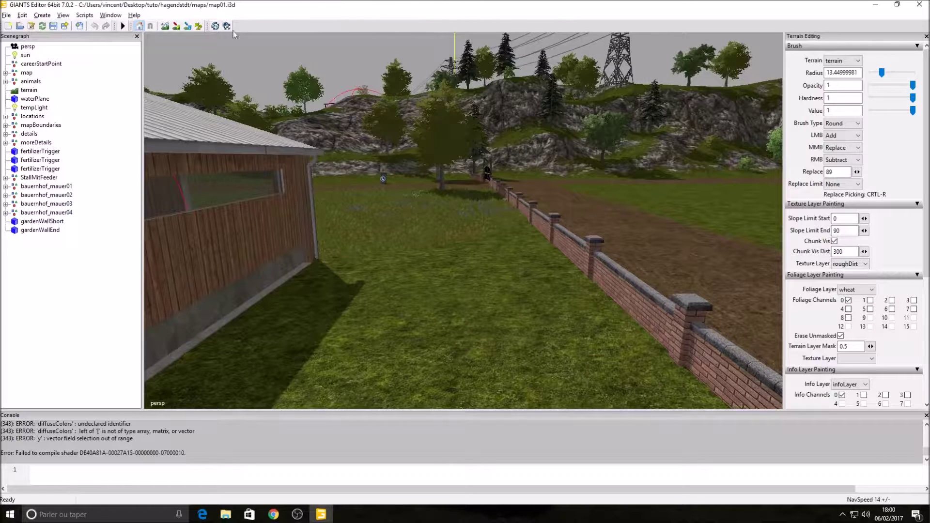
Activate foliage painting, choose the grass foliage layer and reduce the brush radius to about 6.2
{"action": "left_click", "coordinate": [198, 26]}
{"action": "scroll", "coordinate": [874, 238], "scroll_direction": "down", "scroll_amount": 1}
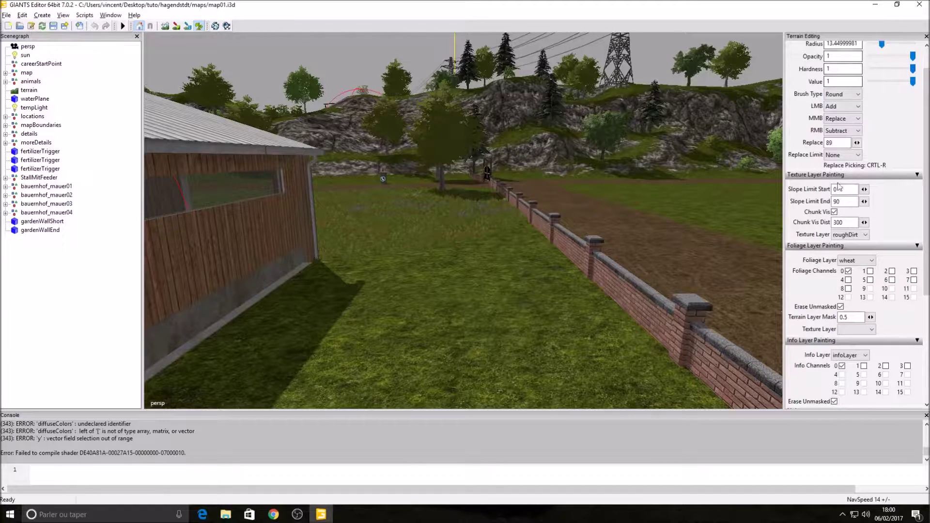
{"action": "left_click", "coordinate": [863, 262]}
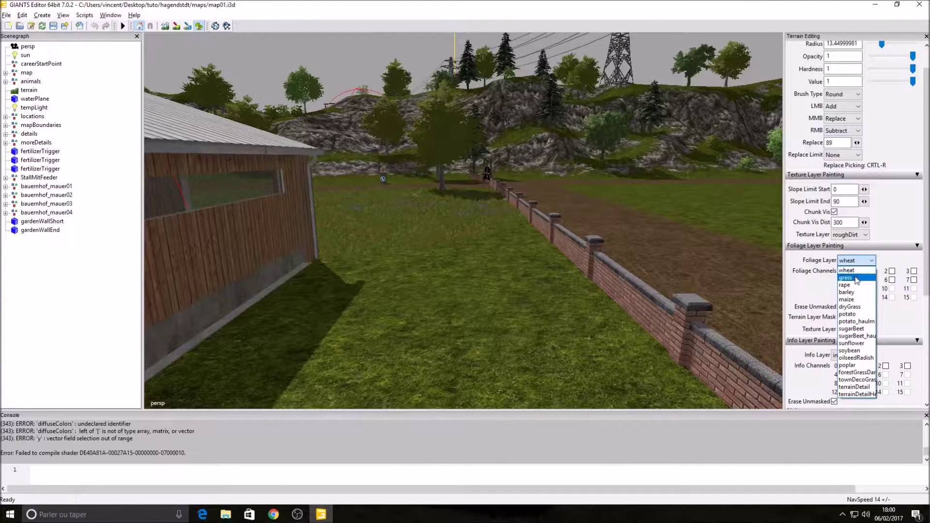
{"action": "left_click", "coordinate": [856, 278]}
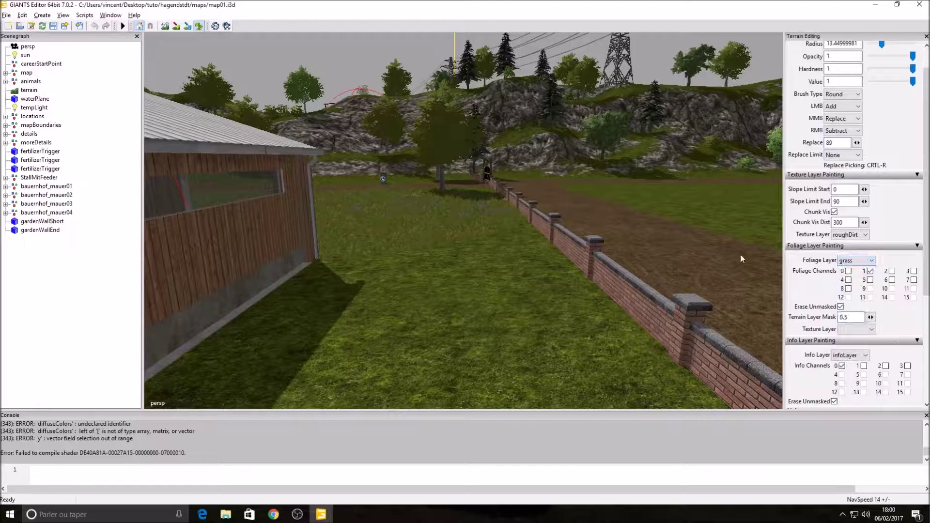
{"action": "scroll", "coordinate": [480, 254], "scroll_direction": "down", "scroll_amount": 5}
{"action": "scroll", "coordinate": [444, 255], "scroll_direction": "down", "scroll_amount": 5}
{"action": "scroll", "coordinate": [486, 252], "scroll_direction": "up", "scroll_amount": 3}
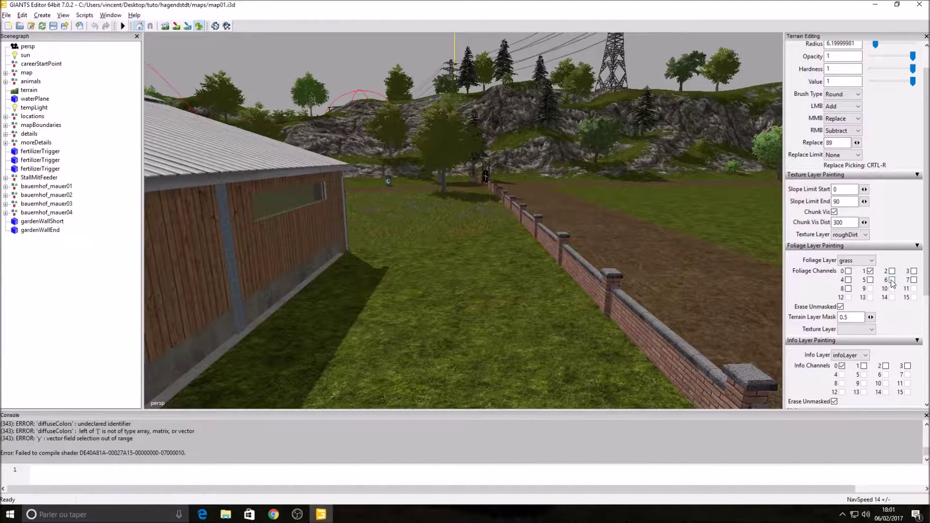
Paint a trial patch of grass between the barn and the brick wall with foliage channel 6 enabled and a radius of about 5.95
{"action": "scroll", "coordinate": [441, 284], "scroll_direction": "down", "scroll_amount": 1, "text": "ctrl"}
{"action": "left_click_drag", "start_coordinate": [452, 269], "coordinate": [448, 303]}
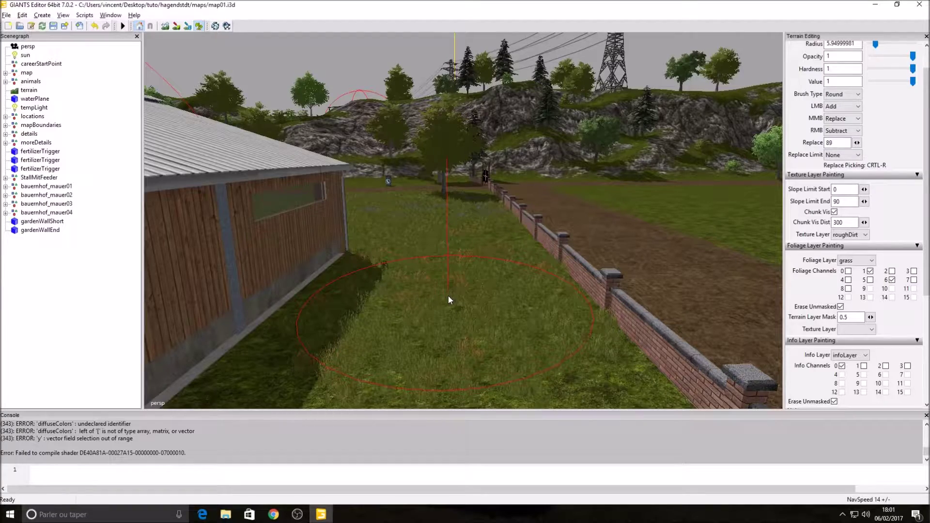
{"action": "mouse_move", "coordinate": [449, 295]}
{"action": "right_mouse_down"}
{"action": "mouse_move", "coordinate": [427, 312]}
{"action": "mouse_move", "coordinate": [497, 272]}
{"action": "mouse_move", "coordinate": [451, 303]}
{"action": "mouse_move", "coordinate": [479, 293]}
{"action": "mouse_move", "coordinate": [402, 322]}
{"action": "mouse_move", "coordinate": [732, 286]}
{"action": "right_mouse_up"}
Try the poplar foliage layer with channel 6 added by clearing the grass, painting a patch beside the barn and erasing it
{"action": "left_click", "coordinate": [865, 263]}
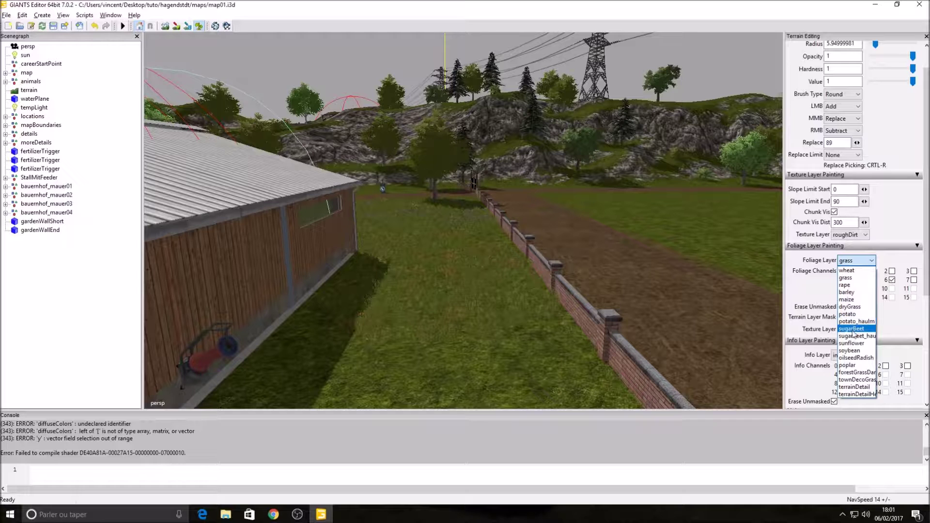
{"action": "left_click", "coordinate": [848, 366]}
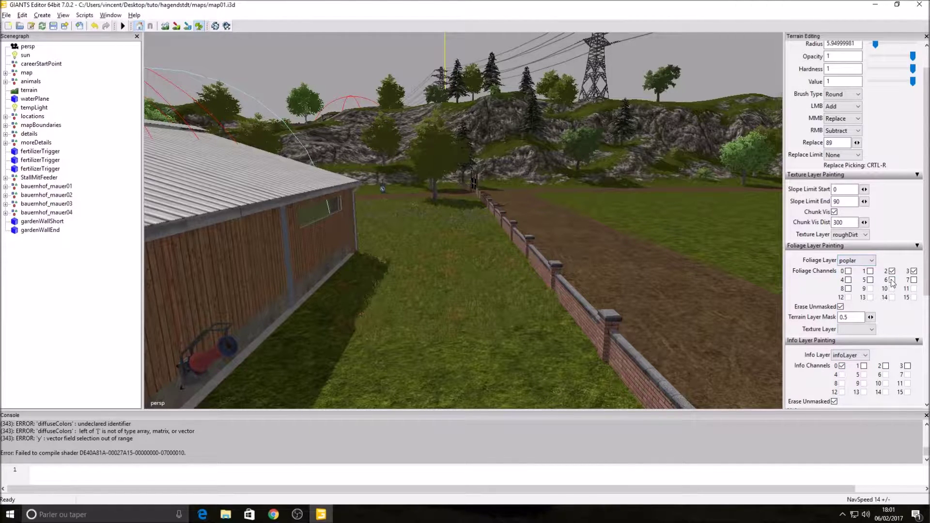
{"action": "right_click_drag", "start_coordinate": [436, 274], "coordinate": [417, 322]}
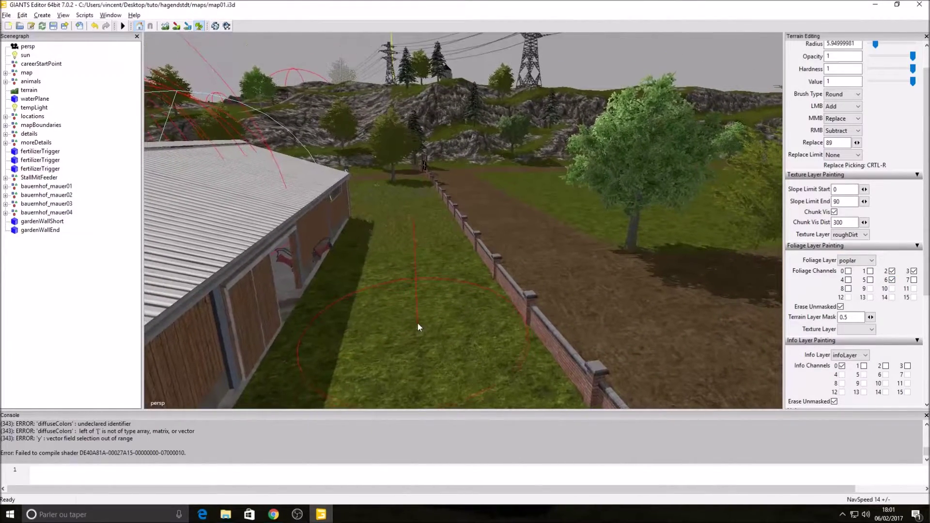
{"action": "left_click", "coordinate": [419, 326]}
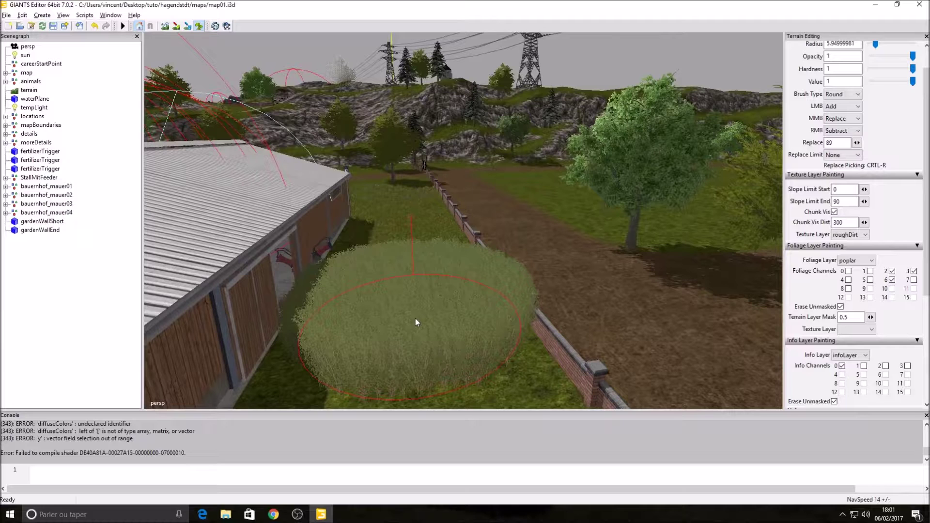
{"action": "mouse_move", "coordinate": [414, 319]}
{"action": "right_mouse_down"}
{"action": "mouse_move", "coordinate": [429, 304]}
{"action": "mouse_move", "coordinate": [414, 353]}
{"action": "mouse_move", "coordinate": [402, 298]}
{"action": "right_mouse_up"}
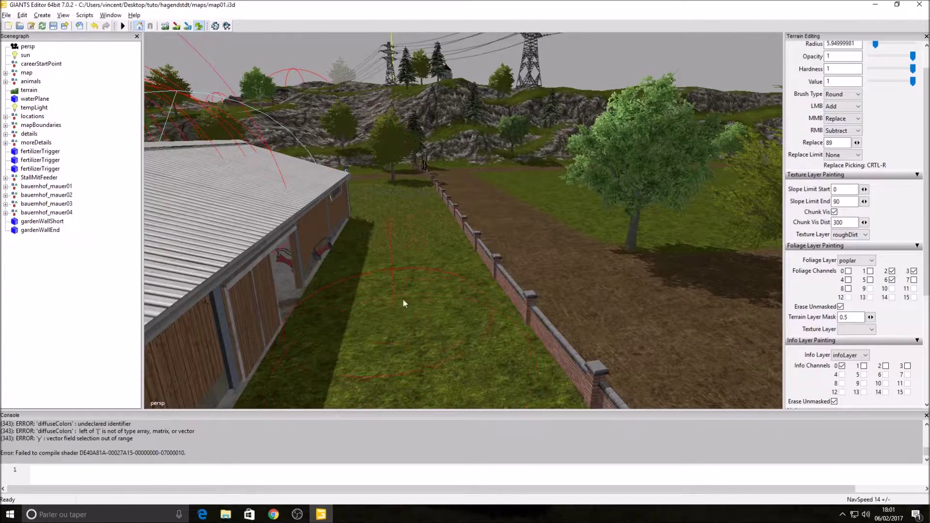
Add foliage channel 4 to the poplar brush, paint a trial patch beside the barn and erase it
{"action": "left_click", "coordinate": [847, 281]}
{"action": "mouse_move", "coordinate": [398, 272]}
{"action": "left_mouse_down"}
{"action": "mouse_move", "coordinate": [407, 277]}
{"action": "mouse_move", "coordinate": [417, 333]}
{"action": "left_mouse_up"}
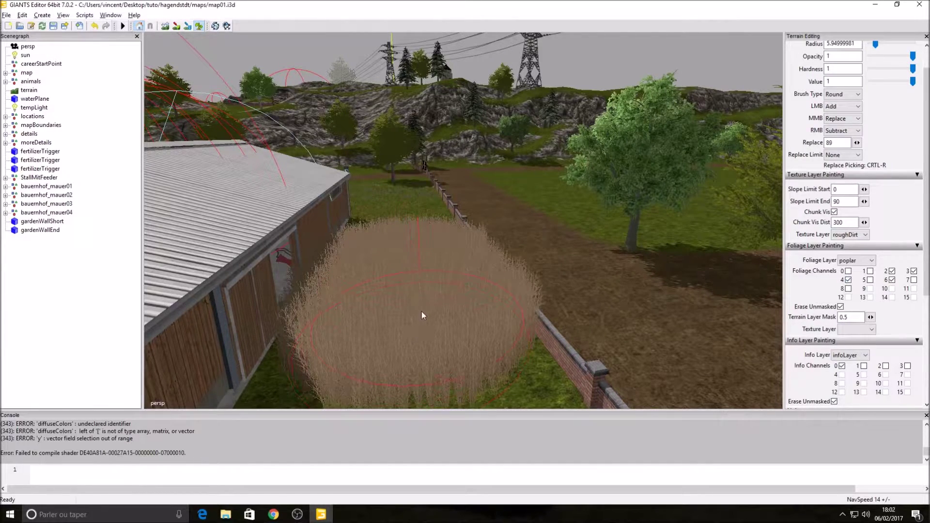
{"action": "middle_click_drag", "start_coordinate": [388, 274], "coordinate": [392, 307]}
{"action": "mouse_move", "coordinate": [396, 316]}
{"action": "right_mouse_down"}
{"action": "mouse_move", "coordinate": [437, 317]}
{"action": "mouse_move", "coordinate": [445, 271]}
{"action": "mouse_move", "coordinate": [432, 250]}
{"action": "mouse_move", "coordinate": [395, 281]}
{"action": "right_mouse_up"}
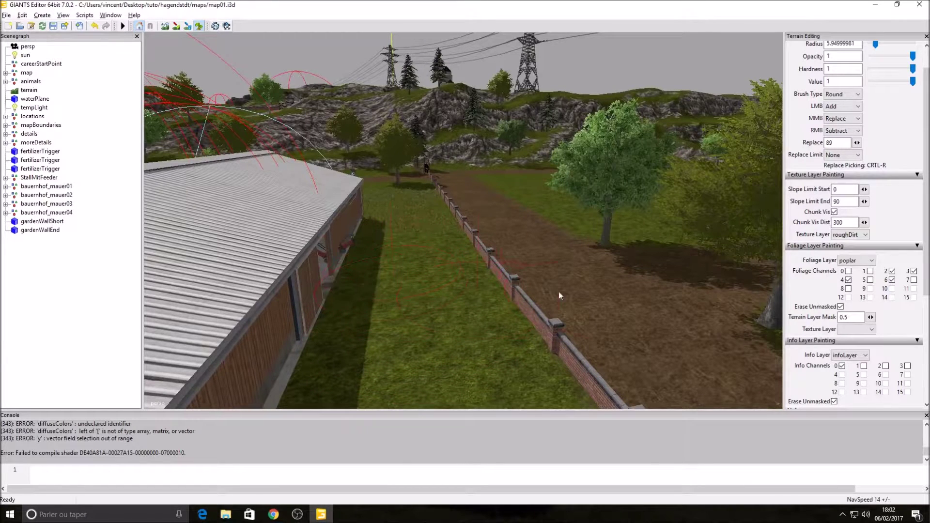
Return to the grass foliage layer, enable channel 6 and paint grass along the strip between the barn and the brick wall
{"action": "left_click", "coordinate": [865, 260]}
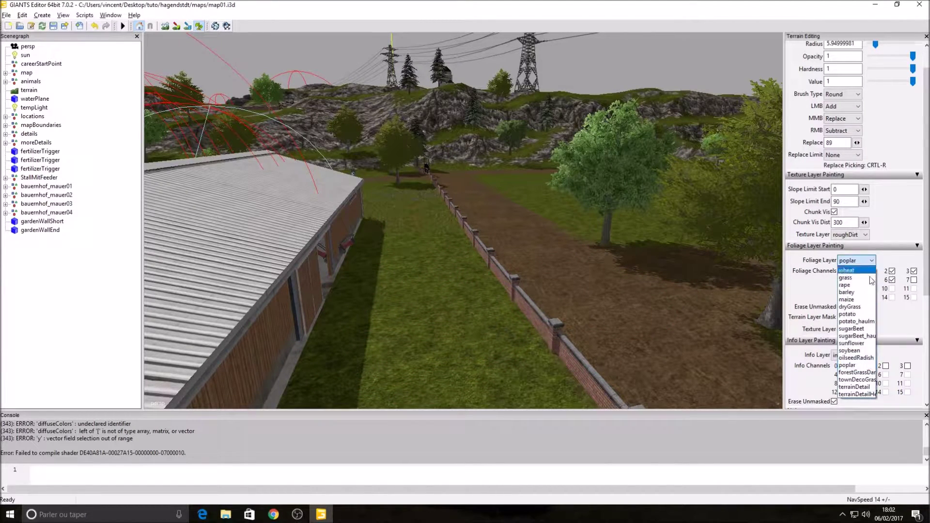
{"action": "left_click", "coordinate": [854, 280]}
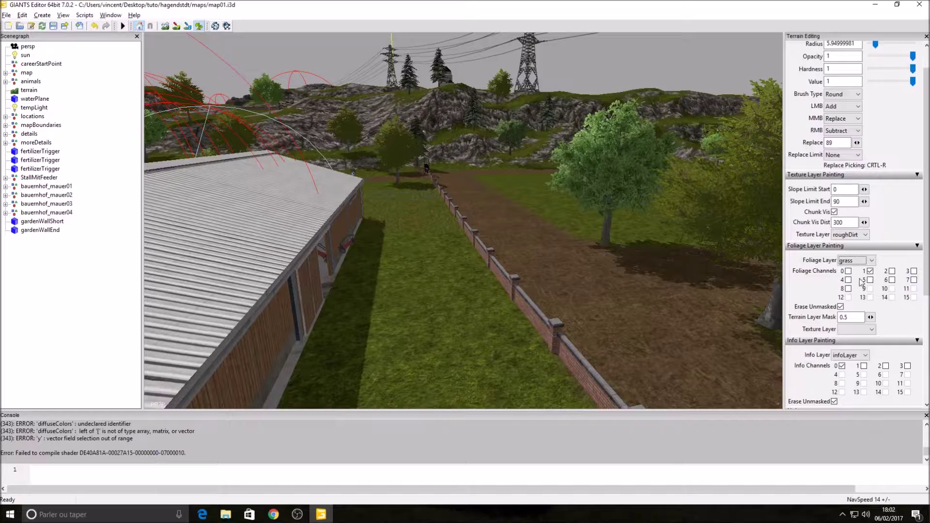
{"action": "left_click", "coordinate": [892, 280]}
{"action": "right_click_drag", "start_coordinate": [425, 293], "coordinate": [380, 312]}
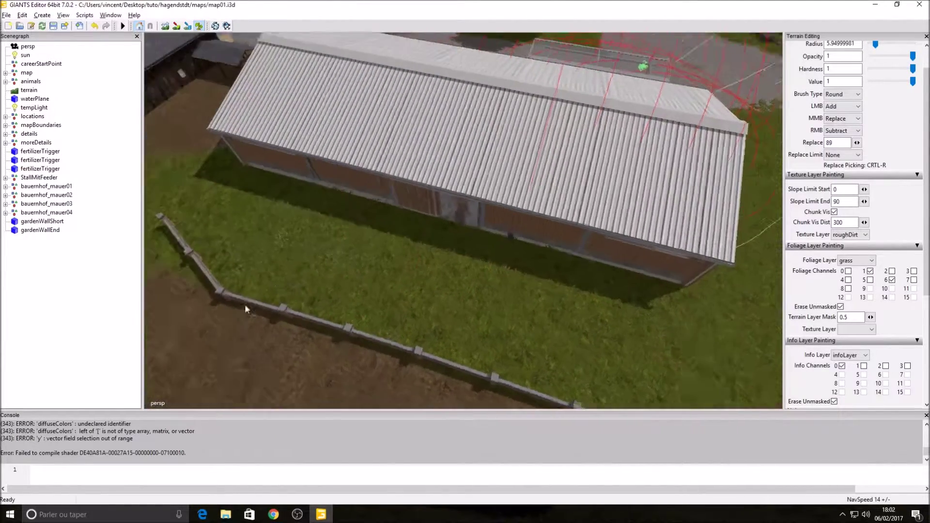
Extend the grass around the barn's corner and across the gap in the brick wall, reducing the brush radius to about 5.2
{"action": "right_click_drag", "start_coordinate": [245, 304], "coordinate": [237, 289]}
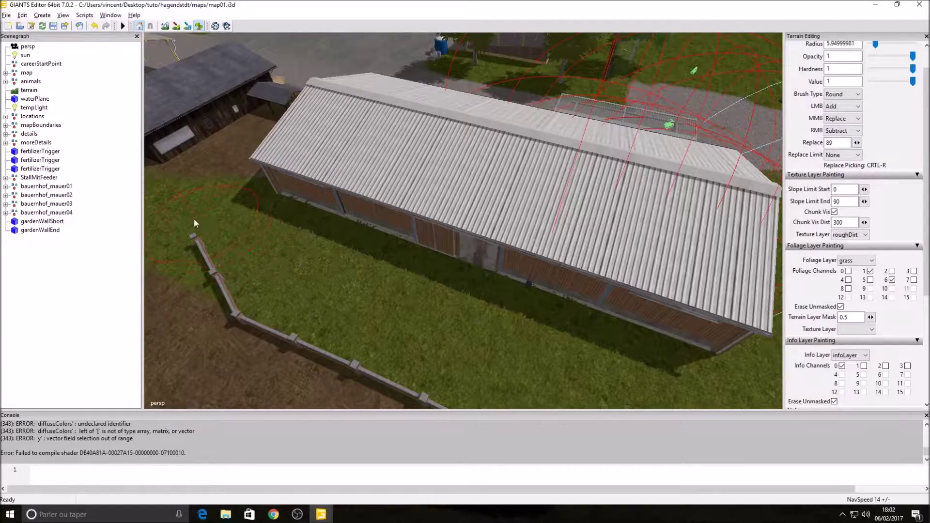
{"action": "mouse_move", "coordinate": [304, 268]}
{"action": "right_mouse_down"}
{"action": "mouse_move", "coordinate": [224, 226]}
{"action": "mouse_move", "coordinate": [349, 140]}
{"action": "mouse_move", "coordinate": [286, 156]}
{"action": "mouse_move", "coordinate": [308, 194]}
{"action": "right_mouse_up"}
{"action": "scroll", "coordinate": [305, 205], "scroll_direction": "down", "scroll_amount": 3}
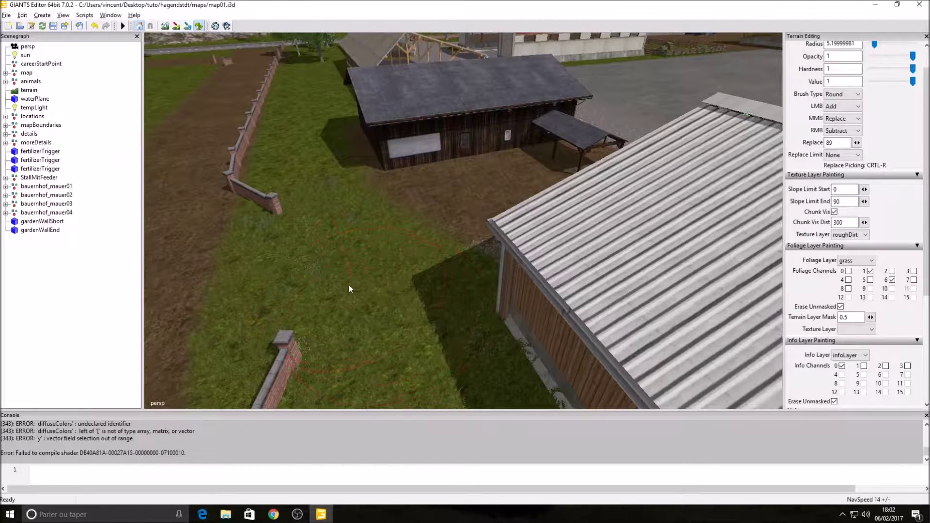
{"action": "left_click_drag", "start_coordinate": [349, 284], "coordinate": [305, 223], "text": "alt"}
{"action": "right_click_drag", "start_coordinate": [305, 223], "coordinate": [370, 179], "text": "alt"}
{"action": "left_click_drag", "start_coordinate": [370, 179], "coordinate": [364, 247], "text": "alt"}
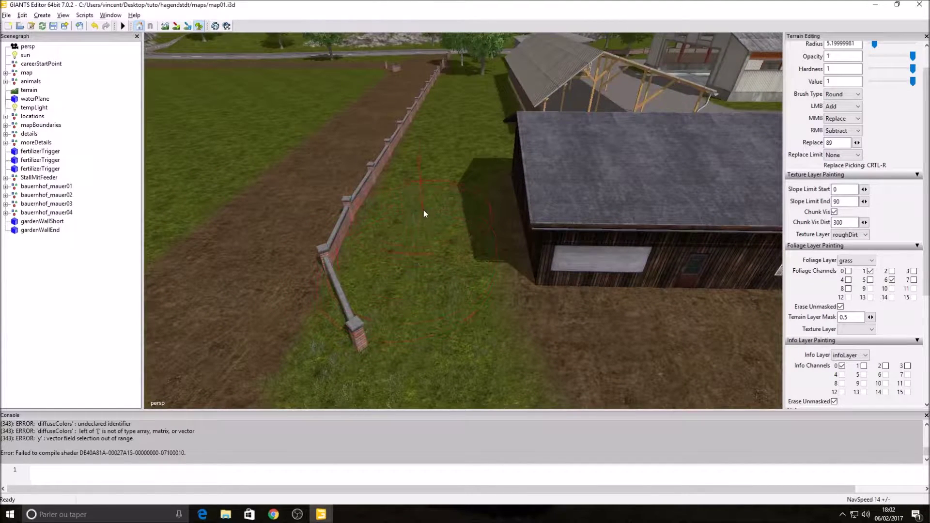
Paint grass along the brick wall past the dark wooden building and behind the long corrugated-roof shed
{"action": "left_click_drag", "start_coordinate": [466, 82], "coordinate": [434, 114], "text": "alt"}
{"action": "right_click_drag", "start_coordinate": [434, 114], "coordinate": [453, 99], "text": "alt"}
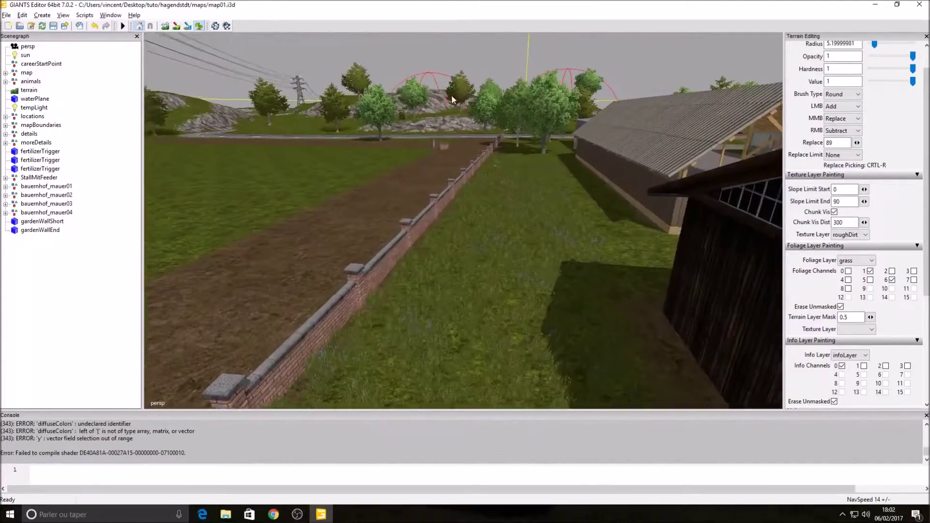
{"action": "left_click_drag", "start_coordinate": [454, 99], "coordinate": [438, 76], "text": "alt"}
{"action": "right_click_drag", "start_coordinate": [437, 76], "coordinate": [451, 64], "text": "alt"}
{"action": "left_click_drag", "start_coordinate": [450, 65], "coordinate": [649, 252], "text": "alt"}
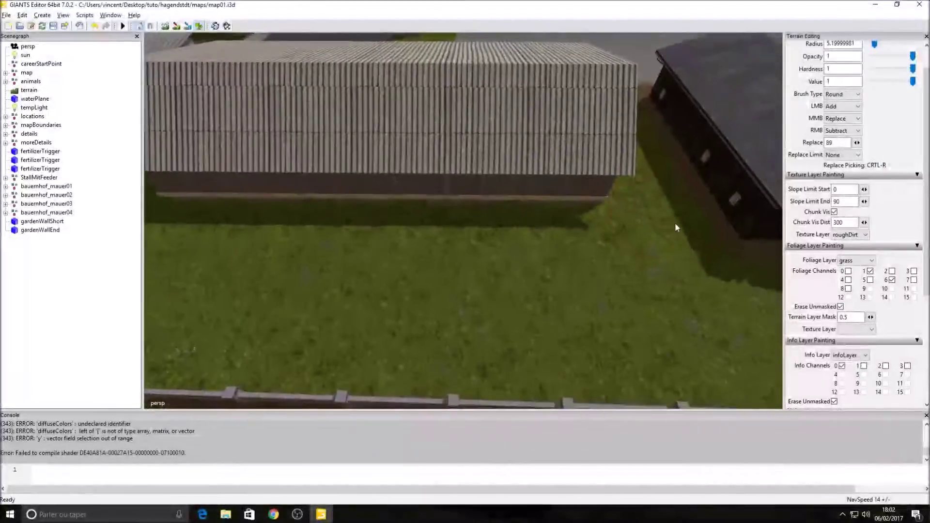
Paint grass beside the corrugated-roof shed with a radius of about 3.45 and under the trees near the road with about 5.7
{"action": "scroll", "coordinate": [675, 222], "scroll_direction": "down", "scroll_amount": 3, "text": "ctrl"}
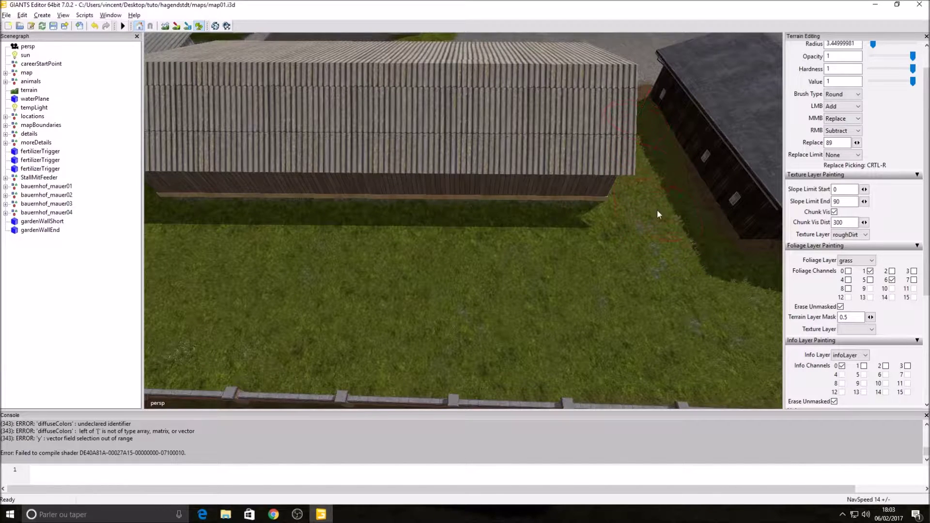
{"action": "left_click_drag", "start_coordinate": [341, 223], "coordinate": [473, 269], "text": "alt"}
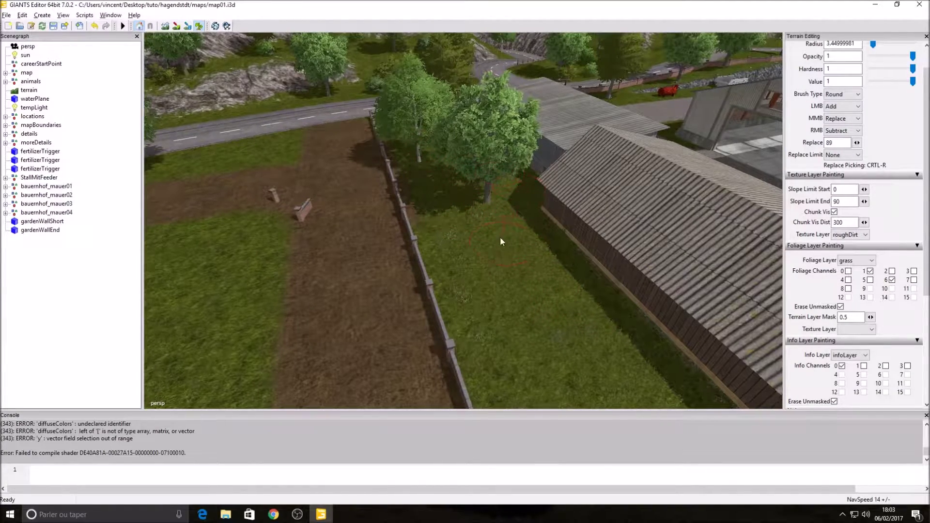
{"action": "scroll", "coordinate": [502, 232], "scroll_direction": "up", "scroll_amount": 5}
{"action": "left_click_drag", "start_coordinate": [500, 171], "coordinate": [473, 140], "text": "alt"}
{"action": "scroll", "coordinate": [495, 167], "scroll_direction": "up", "scroll_amount": 4, "text": "ctrl"}
{"action": "scroll", "coordinate": [495, 168], "scroll_direction": "up", "scroll_amount": 4, "text": "ctrl"}
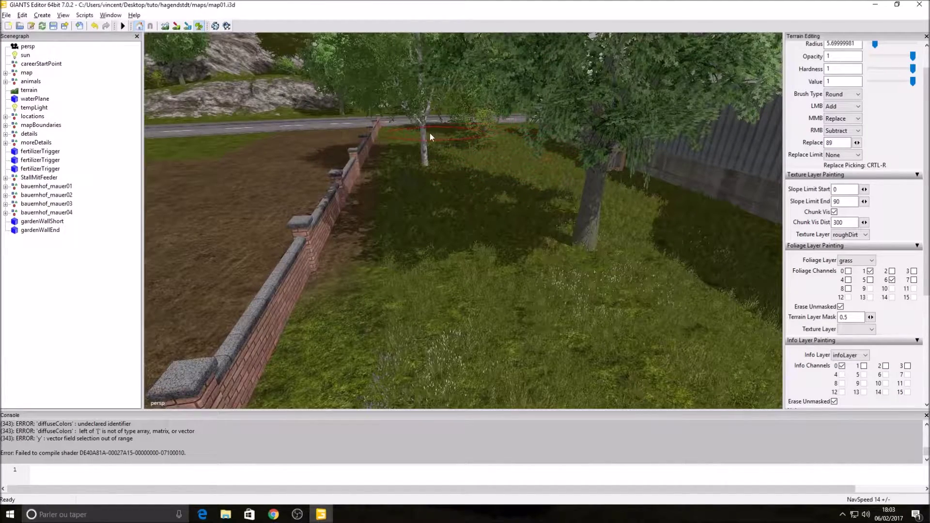
Reduce the brush radius to about 3.2 and paint grass at the base of the metal-sided hall beside the gravel road
{"action": "left_click_drag", "start_coordinate": [528, 293], "coordinate": [694, 278], "text": "alt"}
{"action": "scroll", "coordinate": [527, 218], "scroll_direction": "up", "scroll_amount": 8}
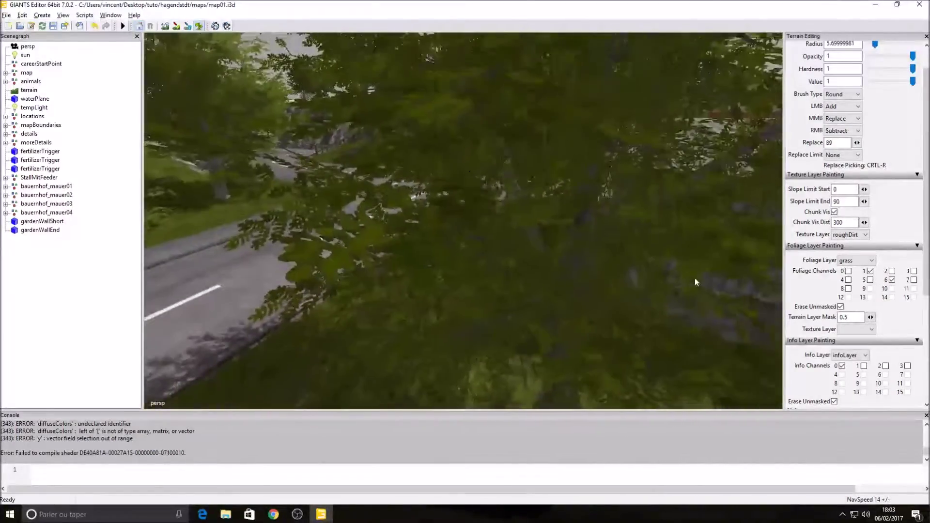
{"action": "scroll", "coordinate": [547, 289], "scroll_direction": "up", "scroll_amount": 8}
{"action": "mouse_move", "coordinate": [591, 280]}
{"action": "left_mouse_down", "text": "alt"}
{"action": "mouse_move", "coordinate": [614, 320]}
{"action": "mouse_move", "coordinate": [650, 307]}
{"action": "left_mouse_up", "text": "alt"}
{"action": "mouse_move", "coordinate": [504, 323]}
{"action": "left_mouse_down"}
{"action": "mouse_move", "coordinate": [426, 306]}
{"action": "mouse_move", "coordinate": [402, 248]}
{"action": "mouse_move", "coordinate": [411, 152]}
{"action": "mouse_move", "coordinate": [425, 122]}
{"action": "mouse_move", "coordinate": [444, 159]}
{"action": "mouse_move", "coordinate": [333, 181]}
{"action": "mouse_move", "coordinate": [299, 169]}
{"action": "mouse_move", "coordinate": [323, 155]}
{"action": "mouse_move", "coordinate": [359, 162]}
{"action": "mouse_move", "coordinate": [309, 207]}
{"action": "mouse_move", "coordinate": [320, 212]}
{"action": "left_mouse_up"}
{"action": "mouse_move", "coordinate": [319, 212]}
{"action": "right_mouse_down"}
{"action": "mouse_move", "coordinate": [632, 223]}
{"action": "mouse_move", "coordinate": [504, 222]}
{"action": "right_mouse_up"}
{"action": "mouse_move", "coordinate": [505, 222]}
{"action": "left_mouse_down", "text": "alt"}
{"action": "mouse_move", "coordinate": [406, 205]}
{"action": "mouse_move", "coordinate": [290, 271]}
{"action": "mouse_move", "coordinate": [207, 250]}
{"action": "left_mouse_up", "text": "alt"}
{"action": "scroll", "coordinate": [436, 212], "scroll_direction": "down", "scroll_amount": 3}
{"action": "scroll", "coordinate": [407, 206], "scroll_direction": "down", "scroll_amount": 3}
{"action": "scroll", "coordinate": [334, 262], "scroll_direction": "down", "scroll_amount": 5}
{"action": "scroll", "coordinate": [242, 246], "scroll_direction": "up", "scroll_amount": 10}
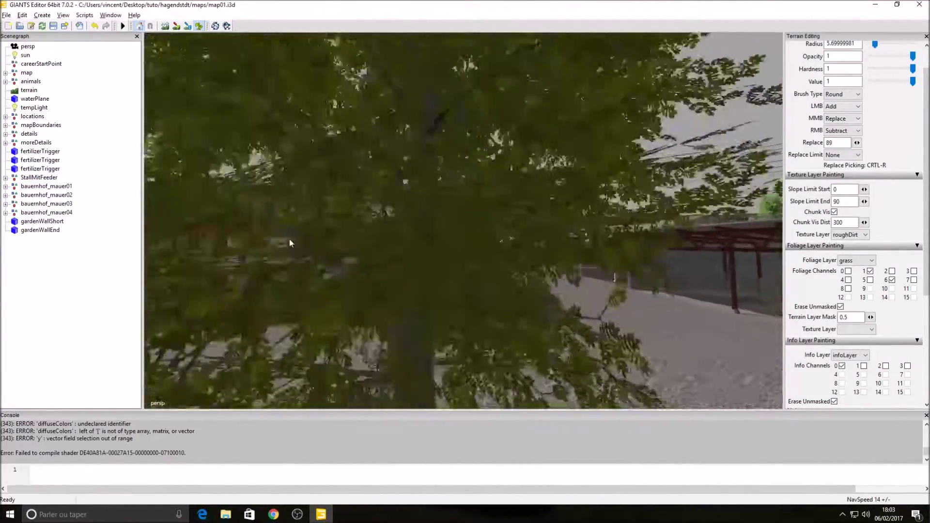
{"action": "mouse_move", "coordinate": [353, 236]}
{"action": "left_mouse_down", "text": "alt"}
{"action": "mouse_move", "coordinate": [299, 312]}
{"action": "mouse_move", "coordinate": [332, 317]}
{"action": "left_mouse_up", "text": "alt"}
{"action": "scroll", "coordinate": [390, 323], "scroll_direction": "down", "scroll_amount": 5}
{"action": "scroll", "coordinate": [394, 310], "scroll_direction": "down", "scroll_amount": 10}
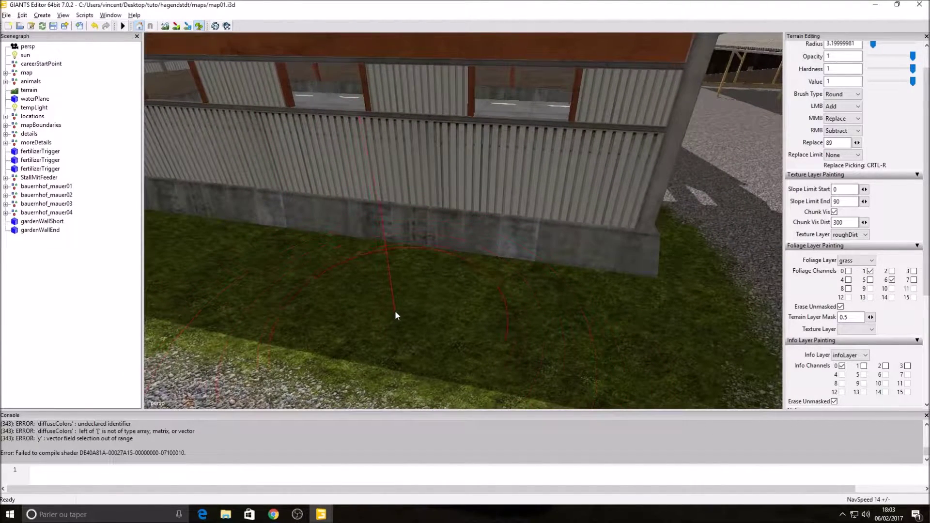
{"action": "mouse_move", "coordinate": [393, 302]}
{"action": "left_mouse_down"}
{"action": "mouse_move", "coordinate": [362, 306]}
{"action": "mouse_move", "coordinate": [494, 313]}
{"action": "mouse_move", "coordinate": [515, 353]}
{"action": "mouse_move", "coordinate": [648, 302]}
{"action": "mouse_move", "coordinate": [521, 301]}
{"action": "mouse_move", "coordinate": [523, 282]}
{"action": "mouse_move", "coordinate": [507, 260]}
{"action": "mouse_move", "coordinate": [466, 232]}
{"action": "left_mouse_up"}
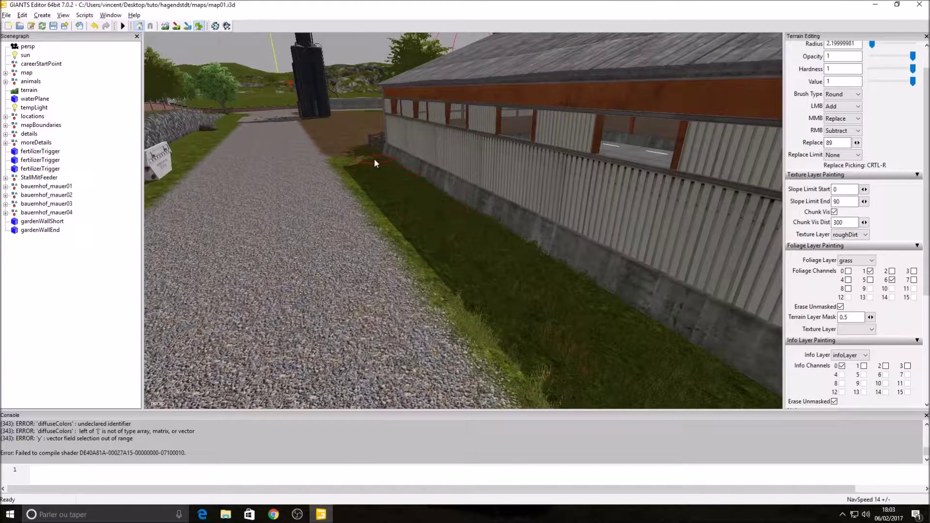
Paint a thin band of grass along the gravel road's edge beside the metal-sided hall with a radius of about 2.2
{"action": "mouse_move", "coordinate": [366, 177]}
{"action": "left_mouse_down"}
{"action": "mouse_move", "coordinate": [450, 266]}
{"action": "mouse_move", "coordinate": [544, 330]}
{"action": "left_mouse_up"}
{"action": "mouse_move", "coordinate": [415, 361]}
{"action": "left_mouse_down"}
{"action": "mouse_move", "coordinate": [359, 281]}
{"action": "mouse_move", "coordinate": [332, 212]}
{"action": "left_mouse_up"}
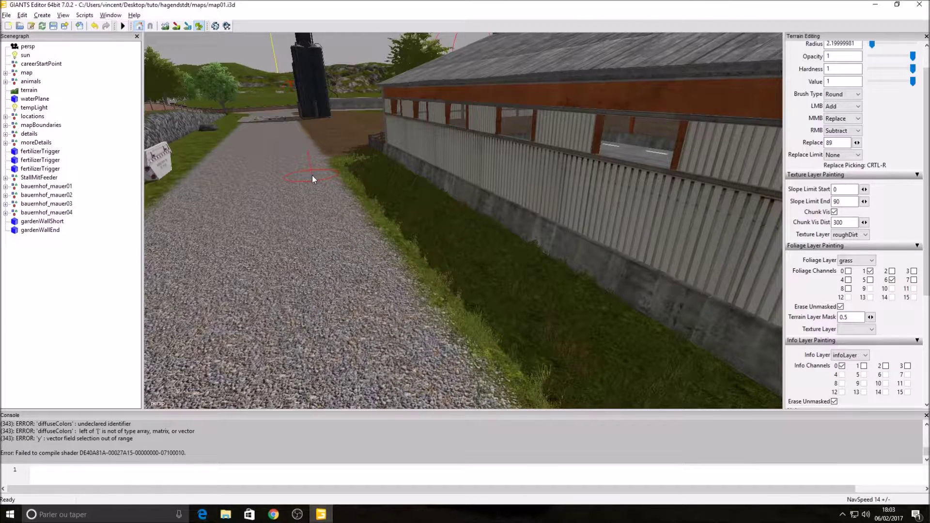
Paint grass under the roadside tree and around the red tank along the gravel road with a radius of about 2.2
{"action": "left_click_drag", "start_coordinate": [228, 199], "coordinate": [145, 234], "text": "alt"}
{"action": "left_click_drag", "start_coordinate": [340, 241], "coordinate": [254, 233], "text": "alt"}
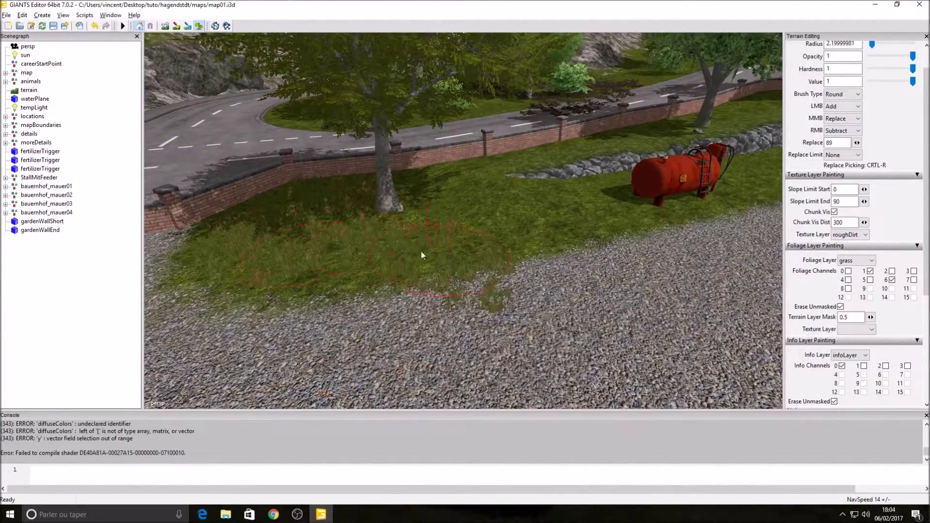
{"action": "left_click_drag", "start_coordinate": [478, 195], "coordinate": [526, 209]}
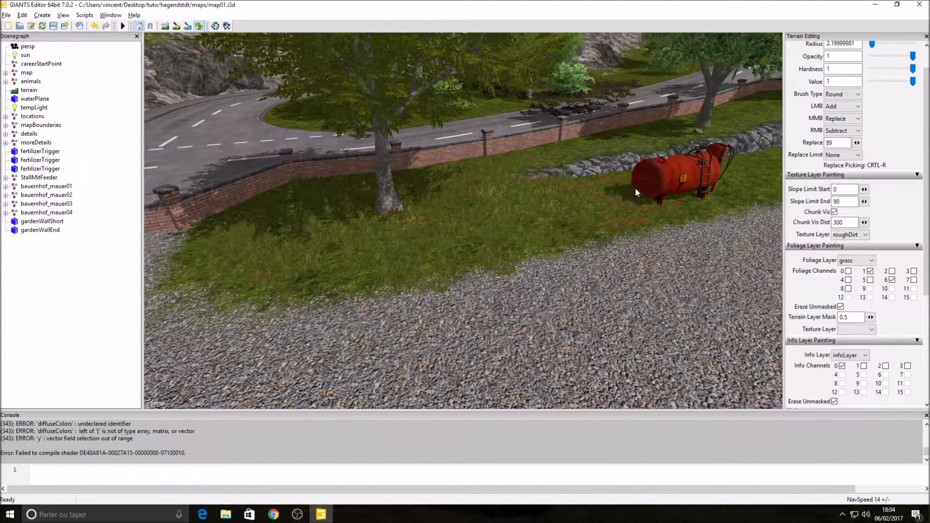
{"action": "left_click_drag", "start_coordinate": [630, 167], "coordinate": [622, 187], "text": "alt"}
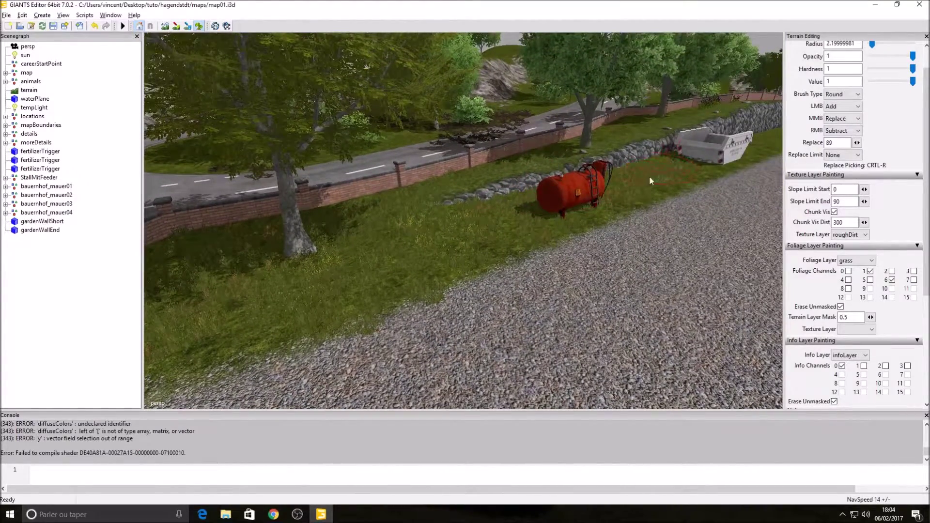
Paint grass on the strip between the brick wall and the low stone wall and beside the gravel road
{"action": "left_click_drag", "start_coordinate": [616, 153], "coordinate": [599, 333], "text": "alt"}
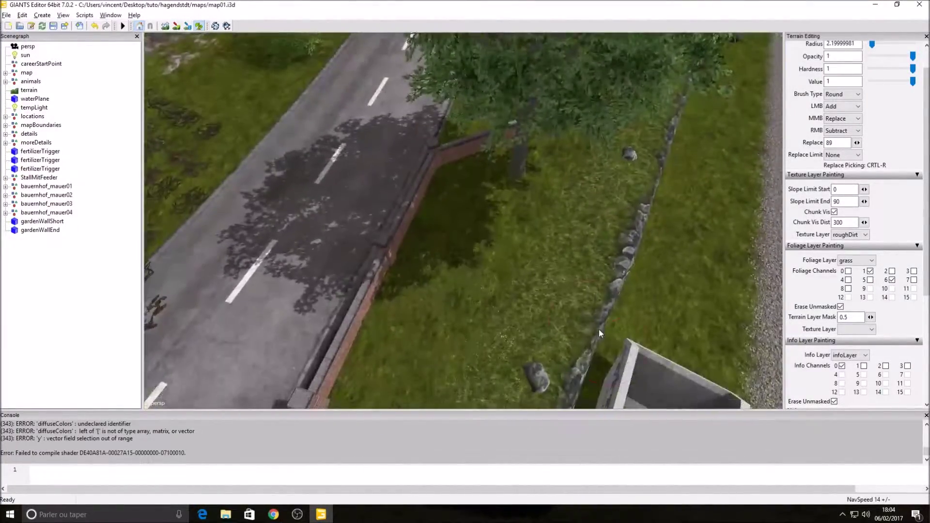
{"action": "mouse_move", "coordinate": [495, 216]}
{"action": "left_mouse_down"}
{"action": "mouse_move", "coordinate": [475, 190]}
{"action": "mouse_move", "coordinate": [668, 303]}
{"action": "mouse_move", "coordinate": [603, 345]}
{"action": "mouse_move", "coordinate": [708, 132]}
{"action": "mouse_move", "coordinate": [713, 215]}
{"action": "mouse_move", "coordinate": [626, 197]}
{"action": "mouse_move", "coordinate": [652, 138]}
{"action": "left_mouse_up"}
{"action": "scroll", "coordinate": [675, 226], "scroll_direction": "down", "scroll_amount": 3}
{"action": "left_click_drag", "start_coordinate": [675, 226], "coordinate": [637, 243], "text": "alt"}
{"action": "scroll", "coordinate": [665, 234], "scroll_direction": "up", "scroll_amount": 8}
{"action": "scroll", "coordinate": [630, 238], "scroll_direction": "up", "scroll_amount": 4}
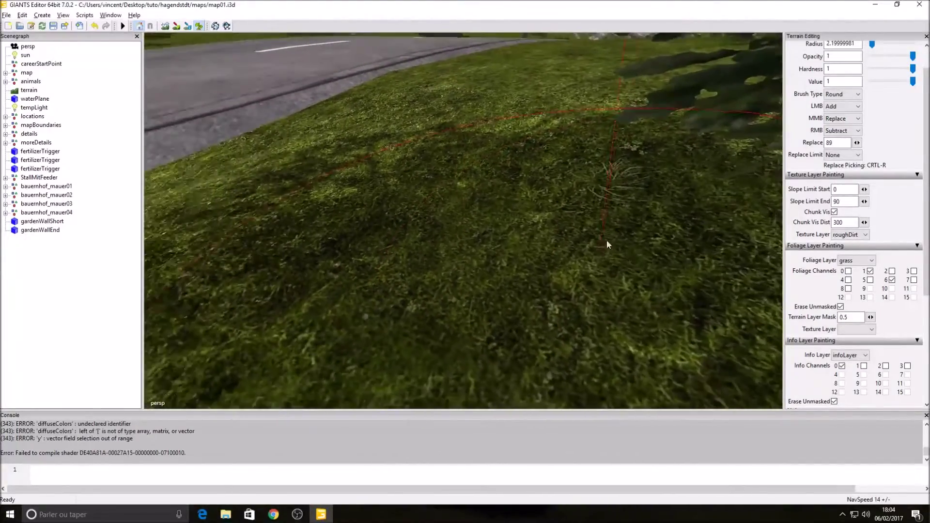
{"action": "left_click", "coordinate": [603, 244]}
{"action": "scroll", "coordinate": [654, 225], "scroll_direction": "down", "scroll_amount": 10}
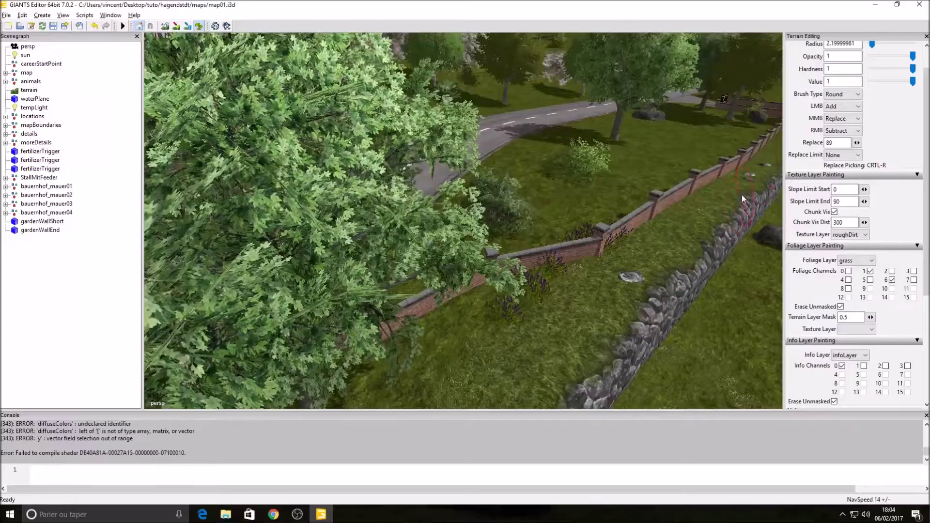
{"action": "left_click_drag", "start_coordinate": [703, 326], "coordinate": [732, 321], "text": "alt"}
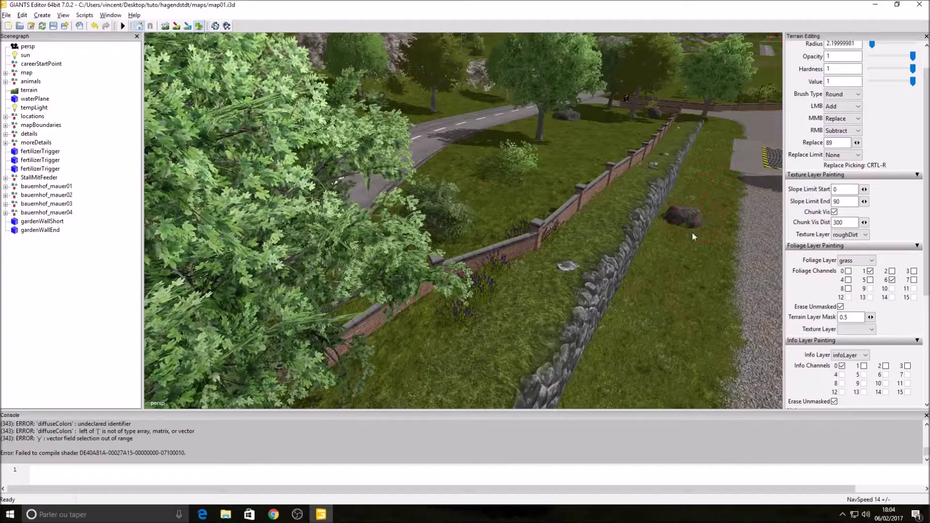
Increase the brush radius to about 6.2 and paint grass on the meadow between the road and the brick wall
{"action": "middle_click_drag", "start_coordinate": [646, 341], "coordinate": [653, 281]}
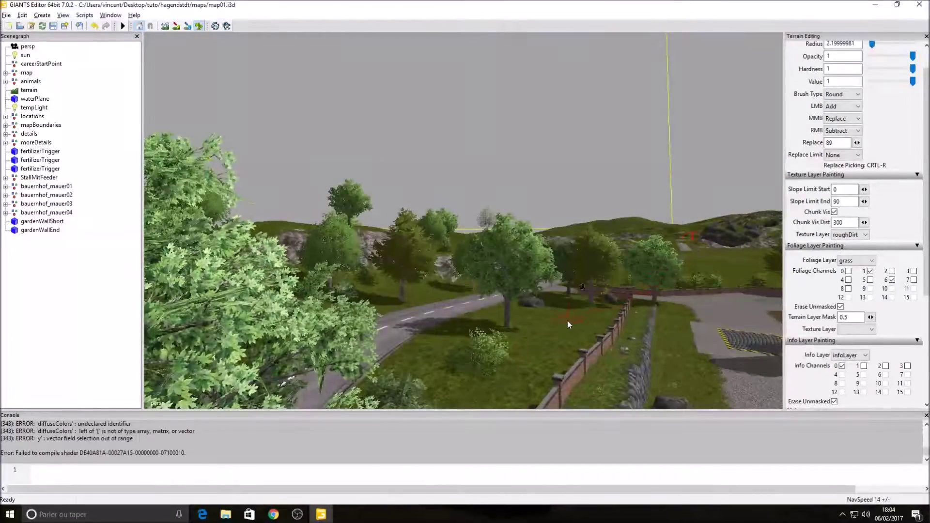
{"action": "scroll", "coordinate": [531, 344], "scroll_direction": "up", "scroll_amount": 5, "text": "ctrl"}
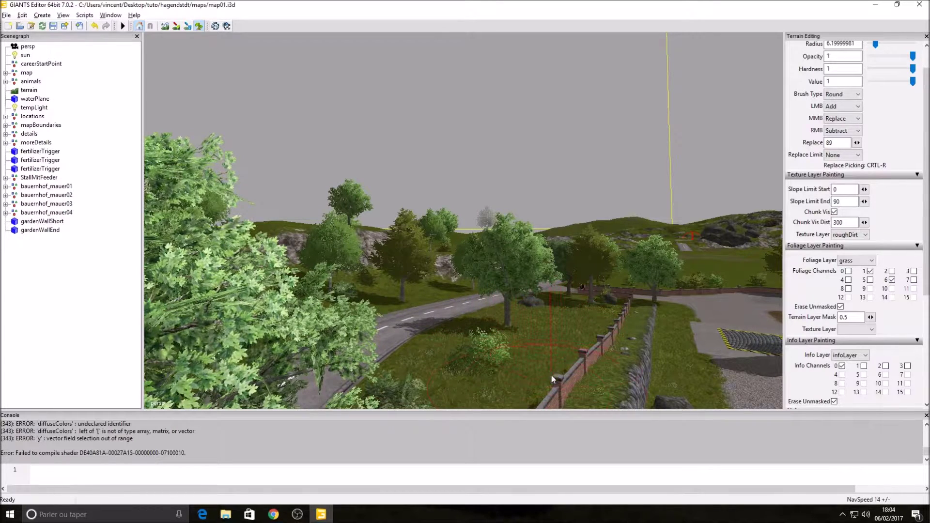
Reduce the brush radius to about 1.2 and paint grass along the inside of the wooden fence around the small pen
{"action": "middle_click_drag", "start_coordinate": [620, 301], "coordinate": [457, 354]}
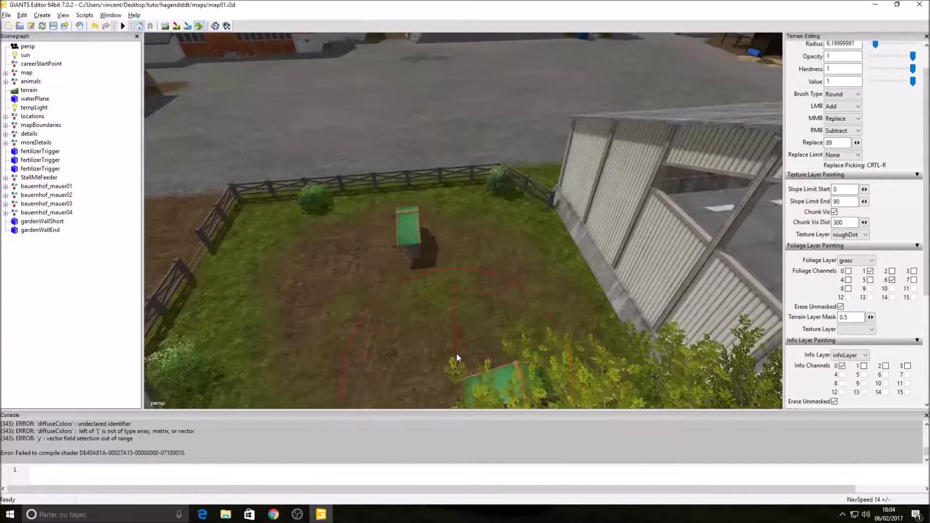
{"action": "scroll", "coordinate": [416, 316], "scroll_direction": "down", "scroll_amount": 5, "text": "ctrl"}
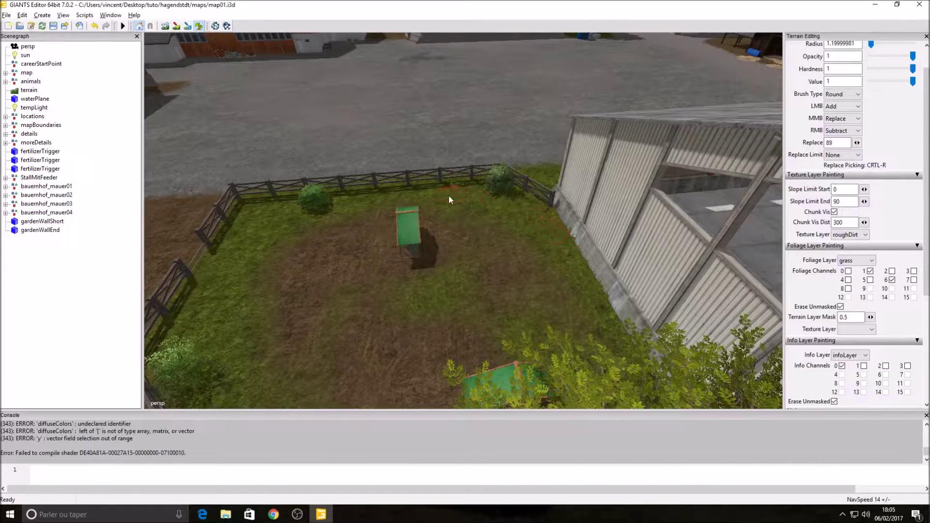
{"action": "scroll", "coordinate": [376, 338], "scroll_direction": "up", "scroll_amount": 10}
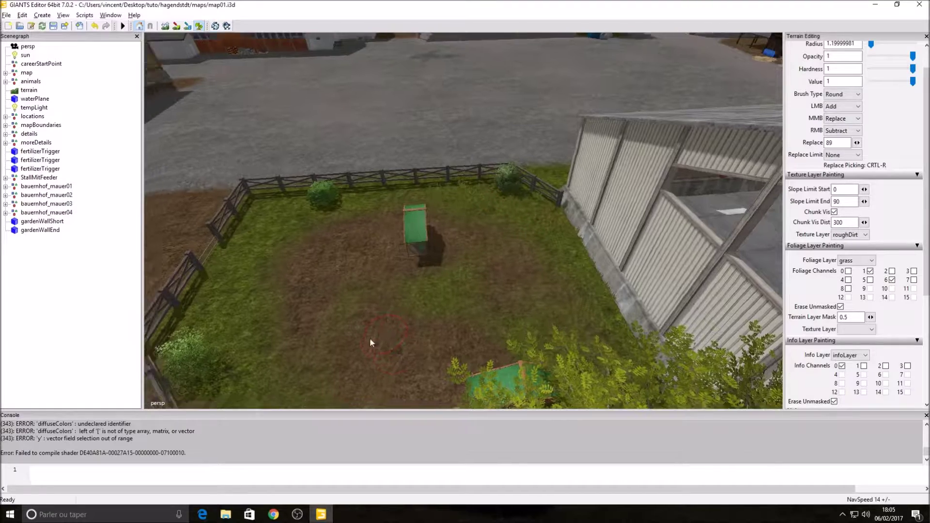
{"action": "mouse_move", "coordinate": [415, 307]}
{"action": "right_mouse_down"}
{"action": "mouse_move", "coordinate": [376, 315]}
{"action": "mouse_move", "coordinate": [305, 222]}
{"action": "mouse_move", "coordinate": [200, 237]}
{"action": "mouse_move", "coordinate": [251, 248]}
{"action": "right_mouse_up"}
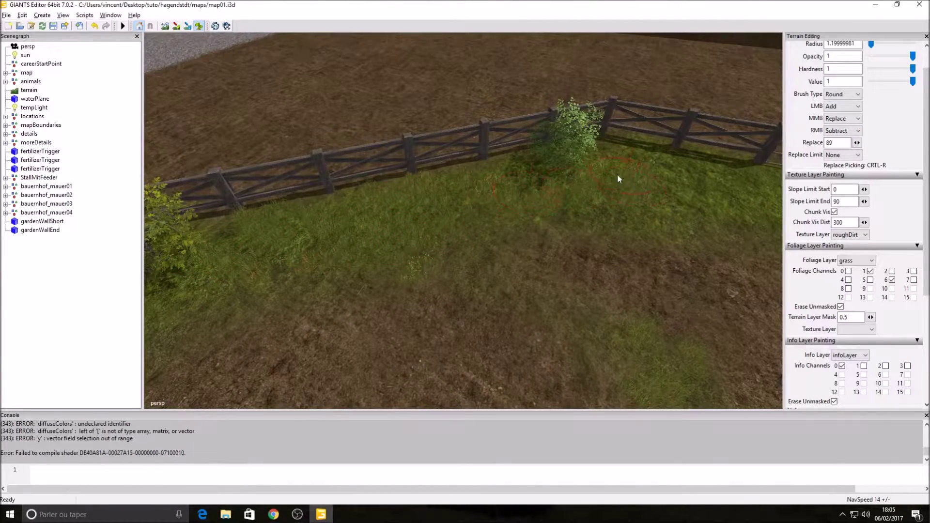
{"action": "right_click_drag", "start_coordinate": [683, 161], "coordinate": [627, 191]}
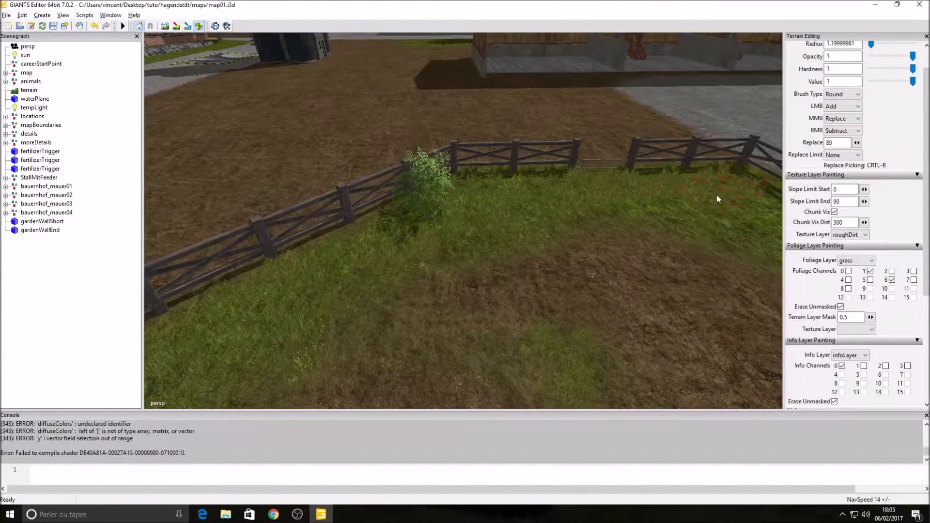
{"action": "right_click_drag", "start_coordinate": [724, 225], "coordinate": [653, 229]}
{"action": "right_click_drag", "start_coordinate": [717, 260], "coordinate": [646, 223]}
Enlarge the brush radius to about 14.7 for working on the large grass field behind the farm
{"action": "right_click_drag", "start_coordinate": [749, 266], "coordinate": [682, 260]}
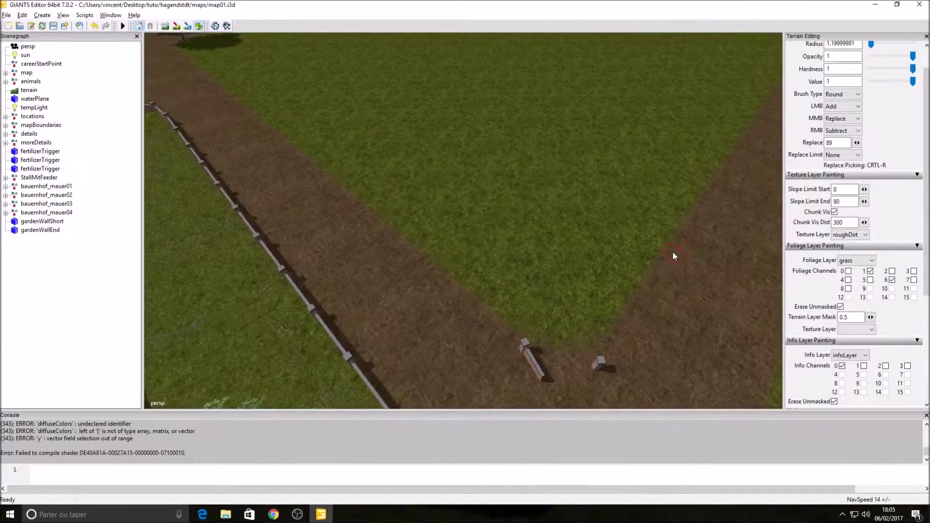
{"action": "right_click_drag", "start_coordinate": [618, 214], "coordinate": [565, 284]}
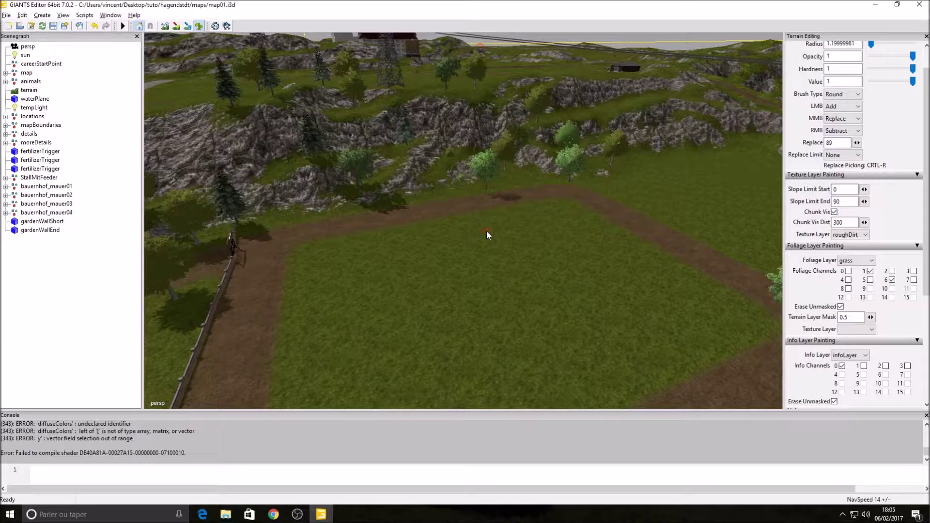
{"action": "scroll", "coordinate": [494, 262], "scroll_direction": "up", "scroll_amount": 5, "text": "ctrl"}
{"action": "scroll", "coordinate": [500, 262], "scroll_direction": "up", "scroll_amount": 10, "text": "ctrl"}
{"action": "mouse_move", "coordinate": [504, 266]}
{"action": "right_mouse_down"}
{"action": "mouse_move", "coordinate": [436, 279]}
{"action": "mouse_move", "coordinate": [578, 251]}
{"action": "mouse_move", "coordinate": [509, 255]}
{"action": "right_mouse_up"}
{"action": "scroll", "coordinate": [546, 272], "scroll_direction": "down", "scroll_amount": 5}
{"action": "mouse_move", "coordinate": [570, 277]}
{"action": "right_mouse_down"}
{"action": "mouse_move", "coordinate": [500, 301]}
{"action": "mouse_move", "coordinate": [543, 299]}
{"action": "mouse_move", "coordinate": [598, 275]}
{"action": "mouse_move", "coordinate": [523, 284]}
{"action": "mouse_move", "coordinate": [566, 273]}
{"action": "mouse_move", "coordinate": [501, 292]}
{"action": "mouse_move", "coordinate": [551, 300]}
{"action": "mouse_move", "coordinate": [555, 290]}
{"action": "mouse_move", "coordinate": [500, 295]}
{"action": "right_mouse_up"}
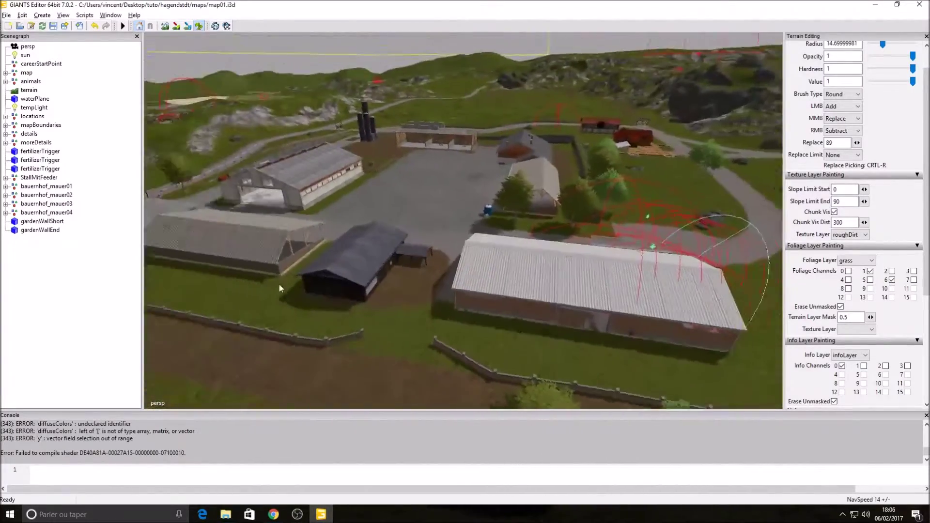
{"action": "mouse_move", "coordinate": [279, 284]}
{"action": "right_mouse_down"}
{"action": "mouse_move", "coordinate": [349, 275]}
{"action": "mouse_move", "coordinate": [287, 257]}
{"action": "mouse_move", "coordinate": [298, 252]}
{"action": "mouse_move", "coordinate": [270, 253]}
{"action": "mouse_move", "coordinate": [375, 242]}
{"action": "mouse_move", "coordinate": [322, 263]}
{"action": "mouse_move", "coordinate": [368, 262]}
{"action": "mouse_move", "coordinate": [309, 284]}
{"action": "mouse_move", "coordinate": [293, 271]}
{"action": "mouse_move", "coordinate": [327, 271]}
{"action": "right_mouse_up"}
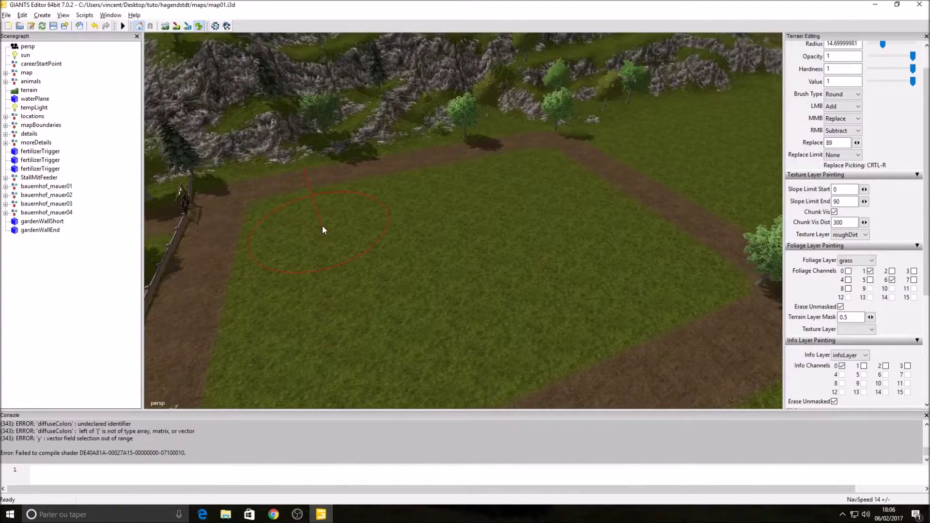
Switch the foliage layer from grass to terrainDetail for painting the field
{"action": "left_click", "coordinate": [868, 261]}
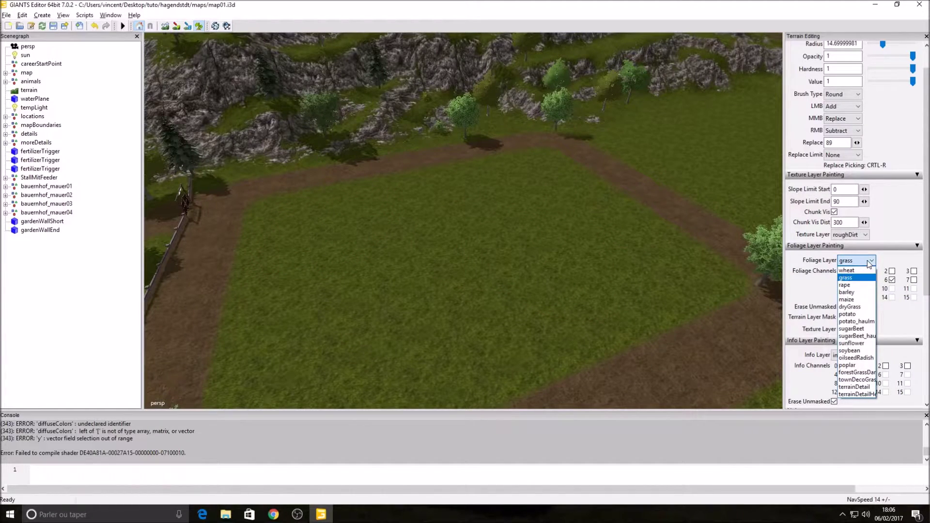
{"action": "left_click", "coordinate": [869, 262]}
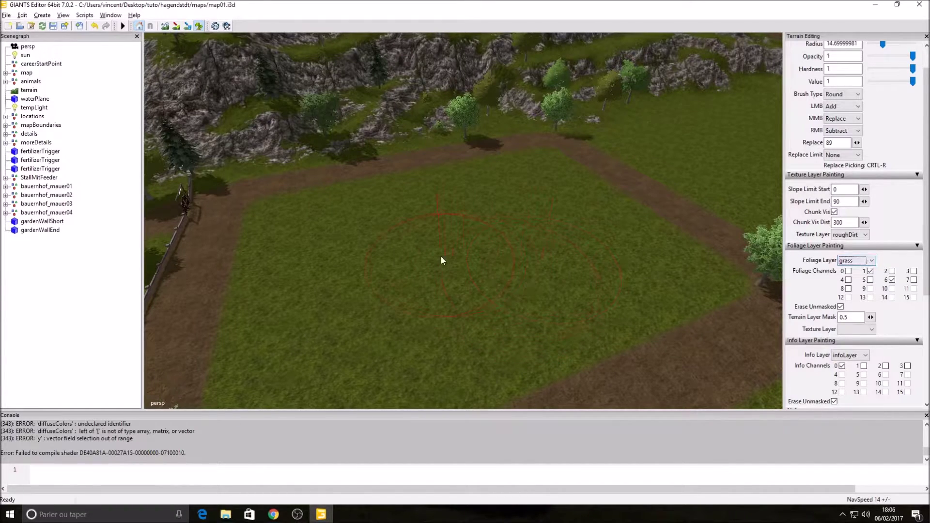
{"action": "mouse_move", "coordinate": [541, 271]}
{"action": "left_mouse_down", "text": "alt"}
{"action": "mouse_move", "coordinate": [501, 286]}
{"action": "mouse_move", "coordinate": [540, 276]}
{"action": "mouse_move", "coordinate": [510, 275]}
{"action": "left_mouse_up", "text": "alt"}
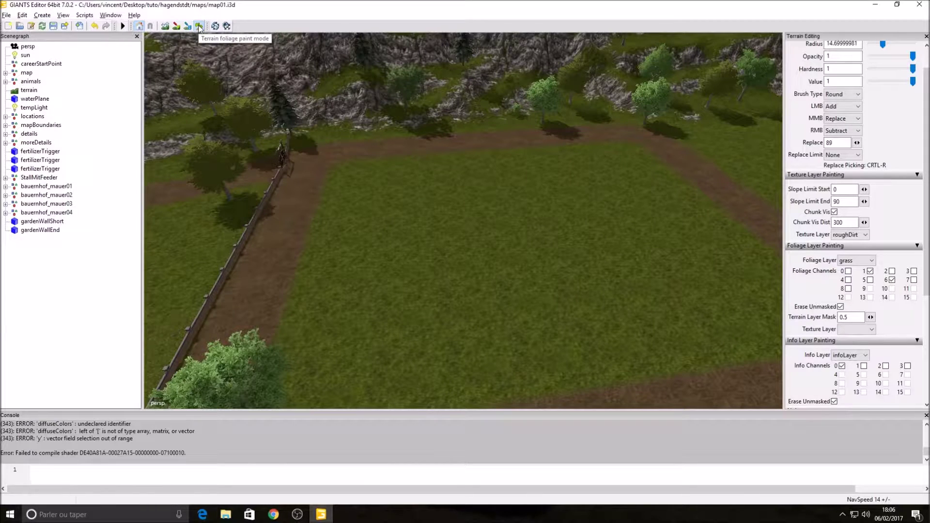
{"action": "mouse_move", "coordinate": [476, 235]}
{"action": "left_mouse_down", "text": "alt"}
{"action": "mouse_move", "coordinate": [484, 253]}
{"action": "mouse_move", "coordinate": [473, 250]}
{"action": "left_mouse_up", "text": "alt"}
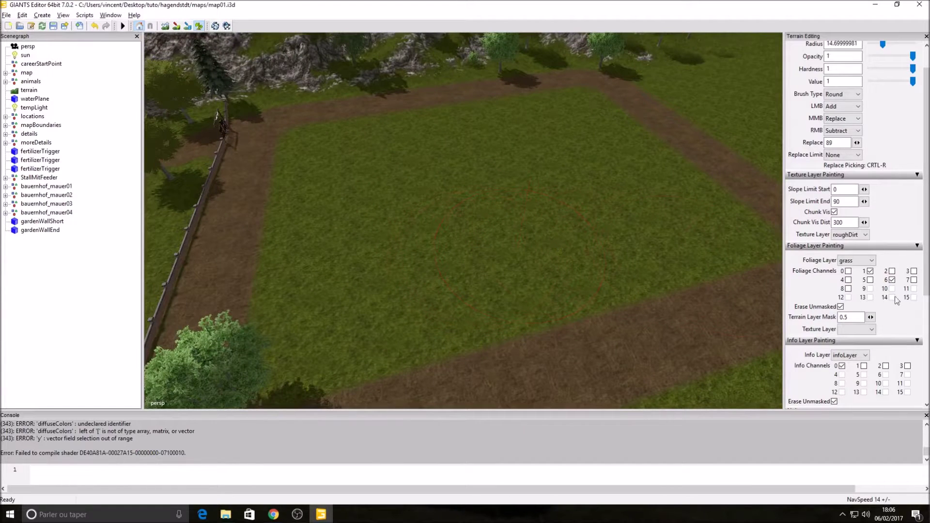
{"action": "left_click", "coordinate": [853, 262]}
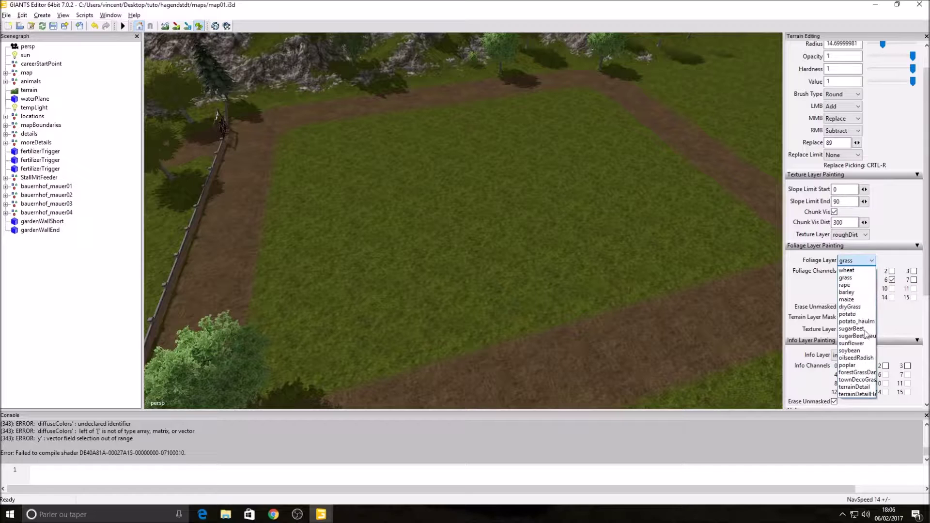
{"action": "left_click", "coordinate": [866, 389]}
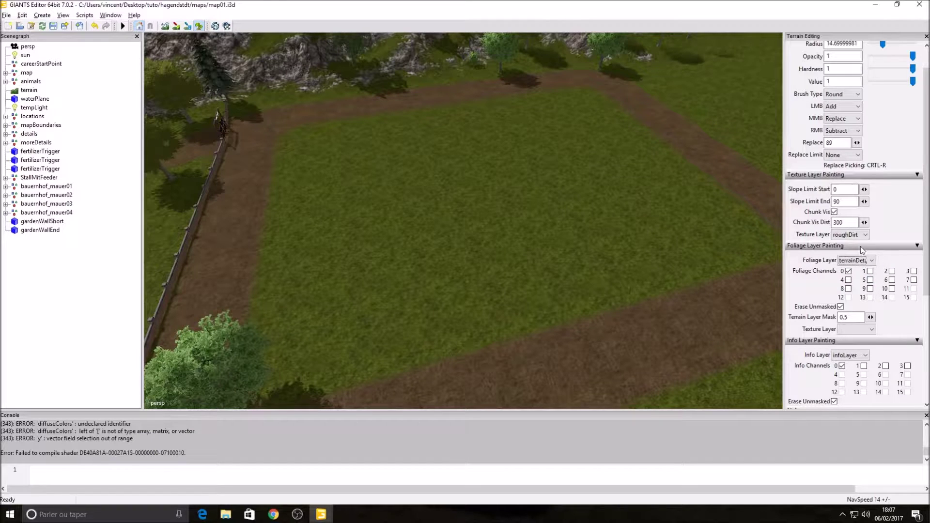
Enable only foliage channel 2 and paint a round ploughed patch in the grass field
{"action": "left_click_drag", "start_coordinate": [630, 294], "coordinate": [512, 275], "text": "alt"}
{"action": "right_click_drag", "start_coordinate": [507, 274], "coordinate": [585, 254], "text": "alt"}
{"action": "mouse_move", "coordinate": [585, 253]}
{"action": "left_mouse_down", "text": "alt"}
{"action": "mouse_move", "coordinate": [628, 271]}
{"action": "mouse_move", "coordinate": [630, 258]}
{"action": "mouse_move", "coordinate": [594, 247]}
{"action": "mouse_move", "coordinate": [582, 281]}
{"action": "left_mouse_up", "text": "alt"}
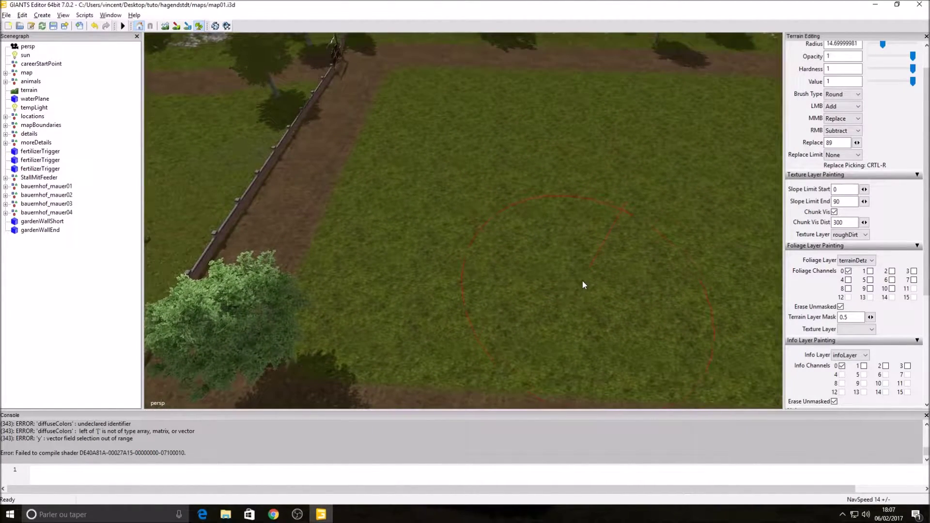
{"action": "left_click", "coordinate": [848, 271]}
{"action": "left_click", "coordinate": [891, 271]}
{"action": "left_click", "coordinate": [559, 231]}
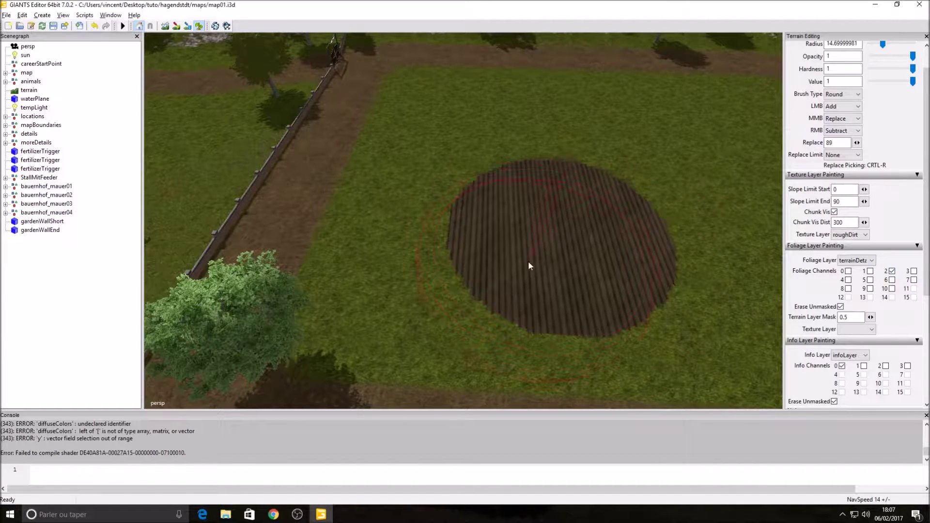
{"action": "left_click_drag", "start_coordinate": [585, 245], "coordinate": [581, 256], "text": "alt"}
{"action": "right_click_drag", "start_coordinate": [581, 256], "coordinate": [749, 210], "text": "alt"}
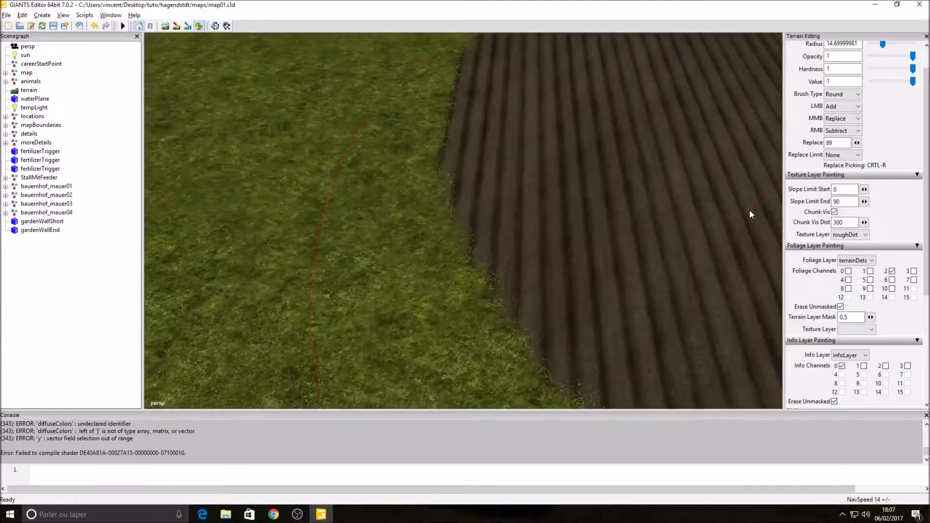
{"action": "right_click_drag", "start_coordinate": [678, 236], "coordinate": [532, 216], "text": "alt"}
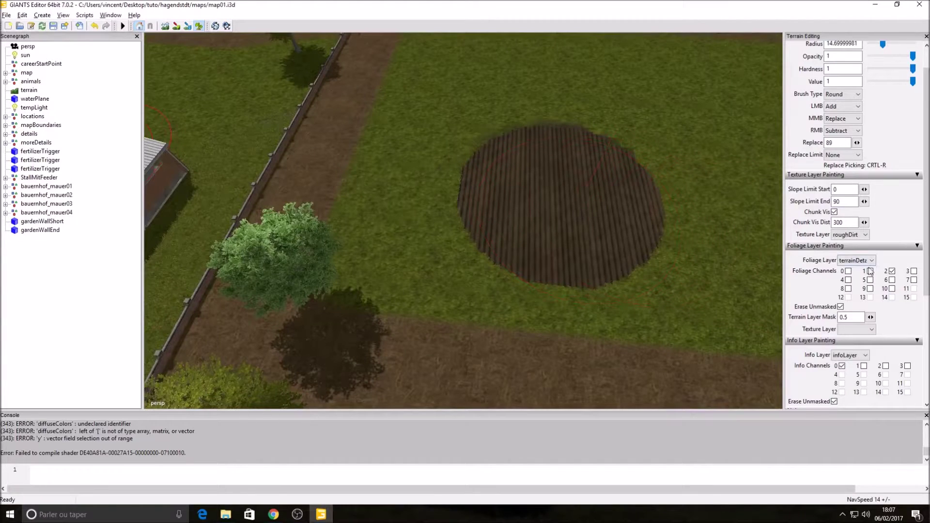
Add foliage channel 4 to channel 2 and paint over and beyond the round ploughed patch
{"action": "left_click", "coordinate": [847, 280]}
{"action": "mouse_move", "coordinate": [684, 204]}
{"action": "left_mouse_down"}
{"action": "mouse_move", "coordinate": [544, 197]}
{"action": "mouse_move", "coordinate": [570, 205]}
{"action": "left_mouse_up"}
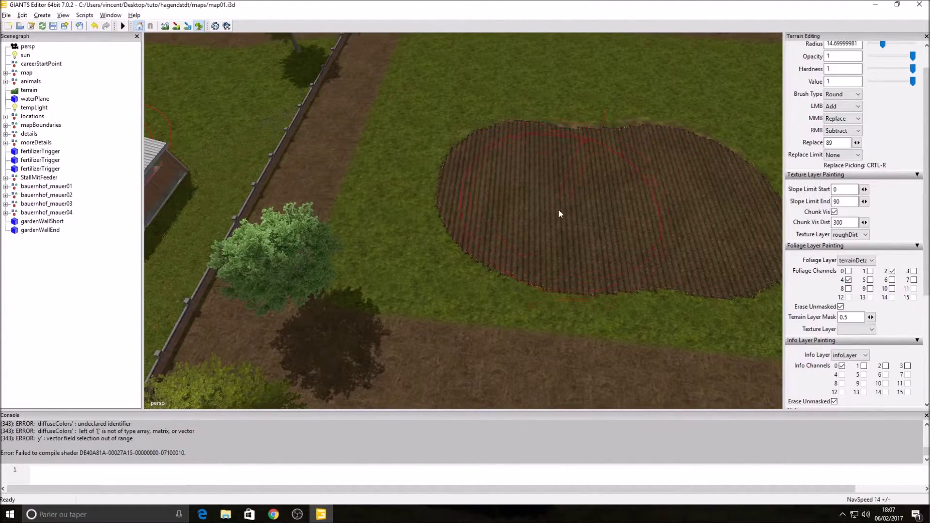
{"action": "scroll", "coordinate": [566, 245], "scroll_direction": "up", "scroll_amount": 6}
{"action": "scroll", "coordinate": [657, 225], "scroll_direction": "up", "scroll_amount": 3}
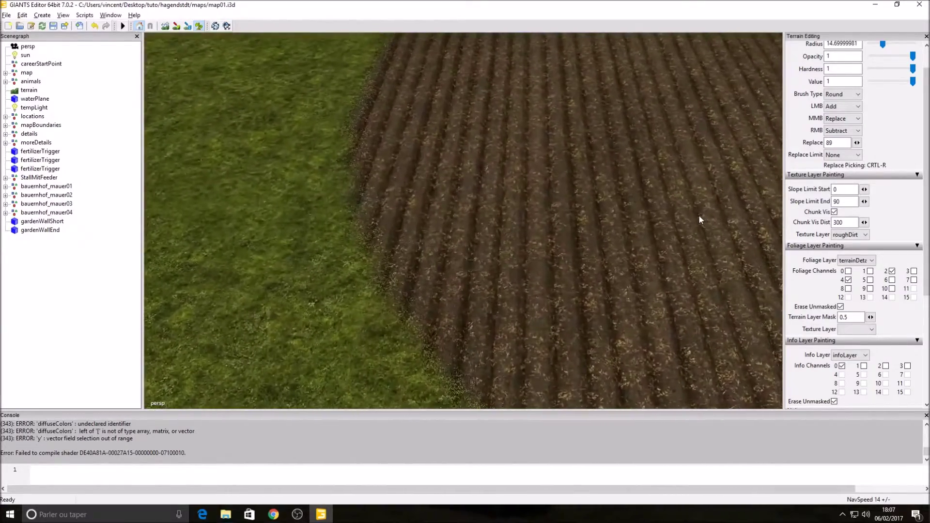
{"action": "scroll", "coordinate": [692, 218], "scroll_direction": "down", "scroll_amount": 8}
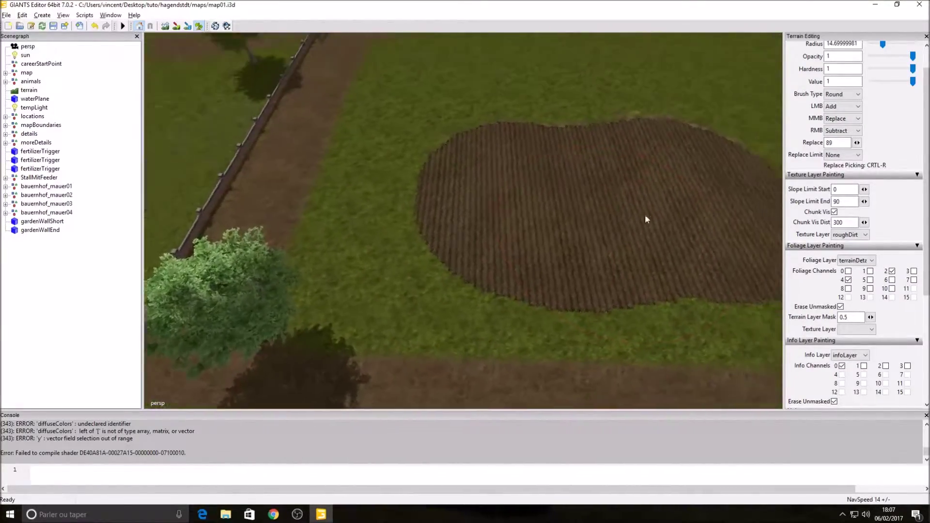
{"action": "scroll", "coordinate": [643, 214], "scroll_direction": "down", "scroll_amount": 2}
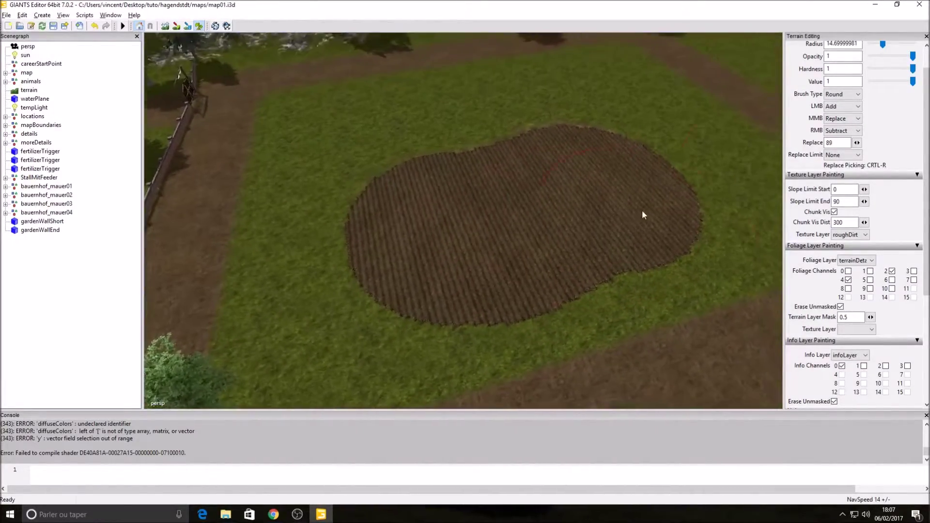
Replace foliage channel 4 with channel 5 and paint over most of the ploughed area, extending it sideways
{"action": "left_click", "coordinate": [848, 280]}
{"action": "left_click", "coordinate": [870, 280]}
{"action": "mouse_move", "coordinate": [583, 181]}
{"action": "left_mouse_down"}
{"action": "mouse_move", "coordinate": [556, 202]}
{"action": "mouse_move", "coordinate": [639, 202]}
{"action": "mouse_move", "coordinate": [473, 216]}
{"action": "mouse_move", "coordinate": [631, 233]}
{"action": "left_mouse_up"}
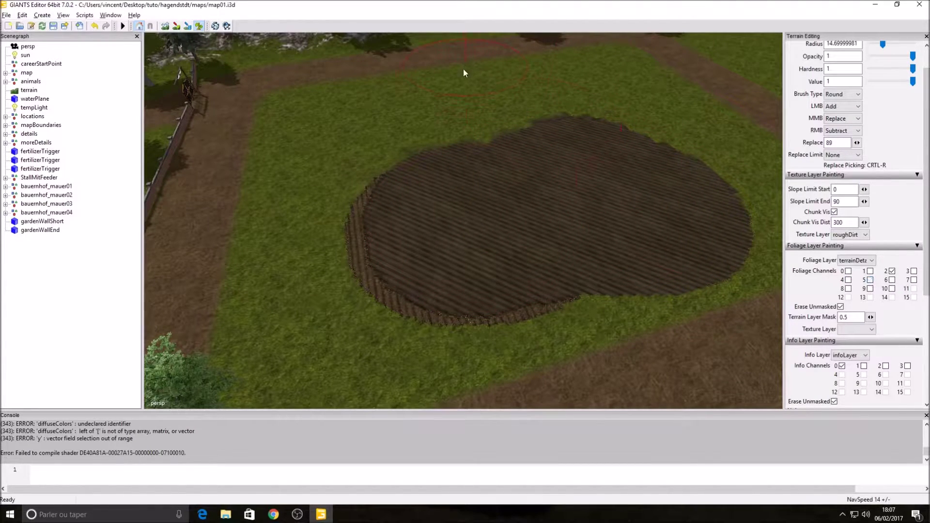
Paint a small test patch beyond the far edge of the ploughed area and erase it again
{"action": "left_click", "coordinate": [458, 101]}
{"action": "left_click", "coordinate": [463, 119]}
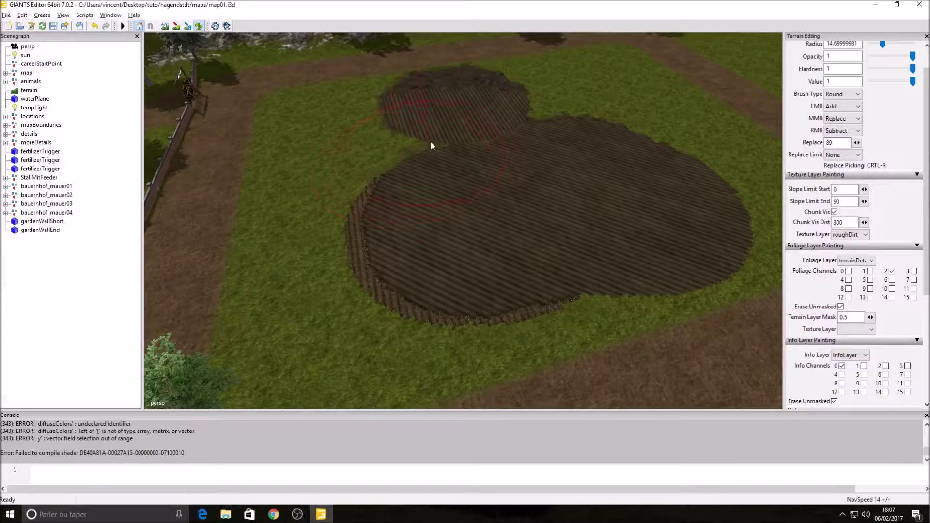
{"action": "right_click_drag", "start_coordinate": [472, 99], "coordinate": [436, 96]}
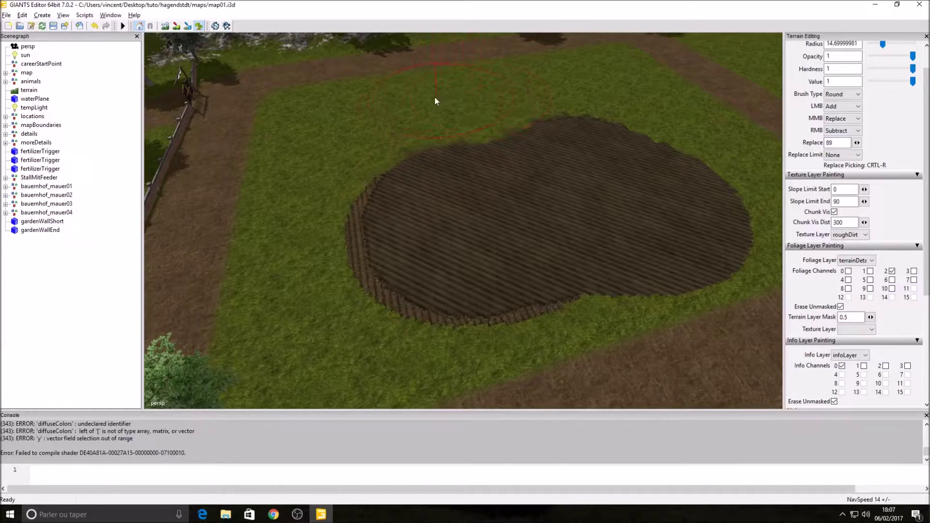
Paint over the ploughed area with foliage channels 2 and 6, and again with channel 5 added to them
{"action": "left_click", "coordinate": [892, 279]}
{"action": "mouse_move", "coordinate": [624, 239]}
{"action": "left_mouse_down"}
{"action": "mouse_move", "coordinate": [539, 224]}
{"action": "mouse_move", "coordinate": [473, 228]}
{"action": "mouse_move", "coordinate": [482, 219]}
{"action": "left_mouse_up"}
{"action": "left_click", "coordinate": [870, 280]}
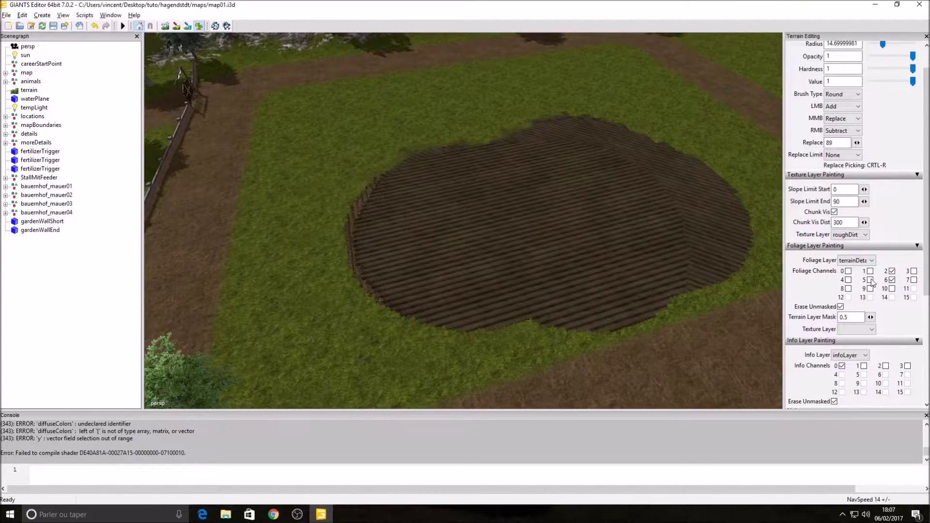
{"action": "mouse_move", "coordinate": [700, 238]}
{"action": "left_mouse_down"}
{"action": "mouse_move", "coordinate": [584, 208]}
{"action": "mouse_move", "coordinate": [515, 214]}
{"action": "mouse_move", "coordinate": [532, 228]}
{"action": "left_mouse_up"}
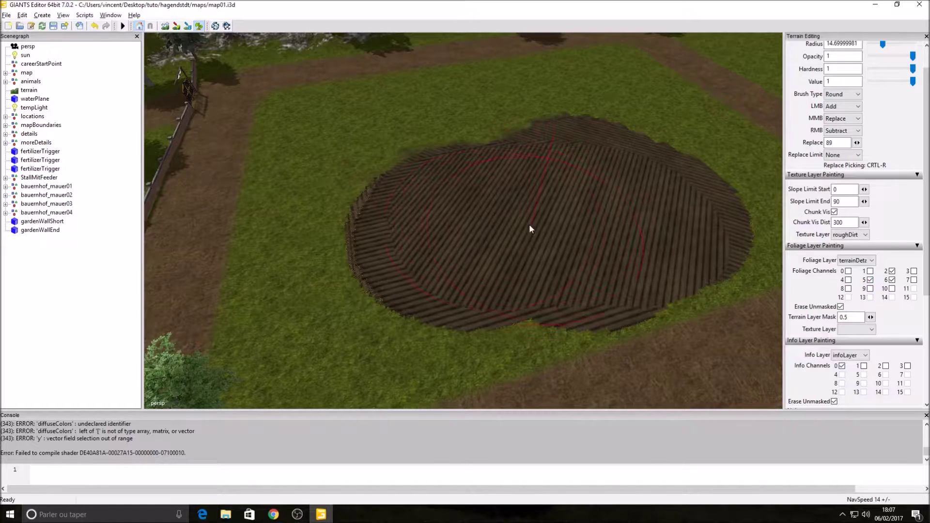
{"action": "right_click_drag", "start_coordinate": [493, 223], "coordinate": [642, 210], "text": "alt"}
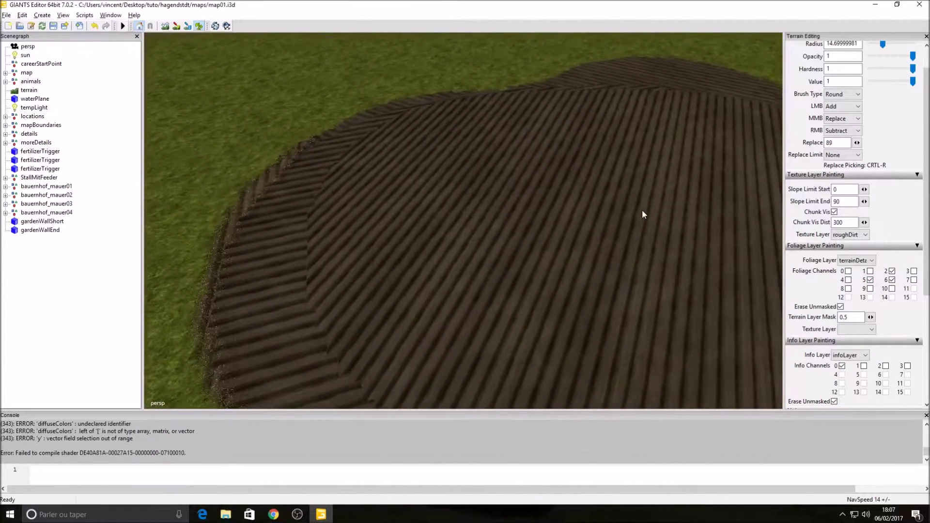
{"action": "mouse_move", "coordinate": [481, 167]}
{"action": "left_mouse_down"}
{"action": "mouse_move", "coordinate": [443, 204]}
{"action": "mouse_move", "coordinate": [524, 153]}
{"action": "mouse_move", "coordinate": [632, 109]}
{"action": "left_mouse_up"}
{"action": "mouse_move", "coordinate": [509, 157]}
{"action": "left_mouse_down", "text": "alt"}
{"action": "mouse_move", "coordinate": [585, 154]}
{"action": "mouse_move", "coordinate": [503, 142]}
{"action": "mouse_move", "coordinate": [555, 123]}
{"action": "mouse_move", "coordinate": [450, 106]}
{"action": "left_mouse_up", "text": "alt"}
Replace foliage channel 6 with channel 7 alongside channels 2 and 5 and paint over the ploughed area
{"action": "left_click", "coordinate": [892, 280]}
{"action": "left_click", "coordinate": [914, 280]}
{"action": "mouse_move", "coordinate": [571, 181]}
{"action": "left_mouse_down"}
{"action": "mouse_move", "coordinate": [397, 108]}
{"action": "mouse_move", "coordinate": [390, 172]}
{"action": "mouse_move", "coordinate": [476, 170]}
{"action": "left_mouse_up"}
{"action": "mouse_move", "coordinate": [496, 110]}
{"action": "right_mouse_down"}
{"action": "mouse_move", "coordinate": [440, 118]}
{"action": "mouse_move", "coordinate": [547, 153]}
{"action": "mouse_move", "coordinate": [524, 164]}
{"action": "mouse_move", "coordinate": [603, 159]}
{"action": "right_mouse_up"}
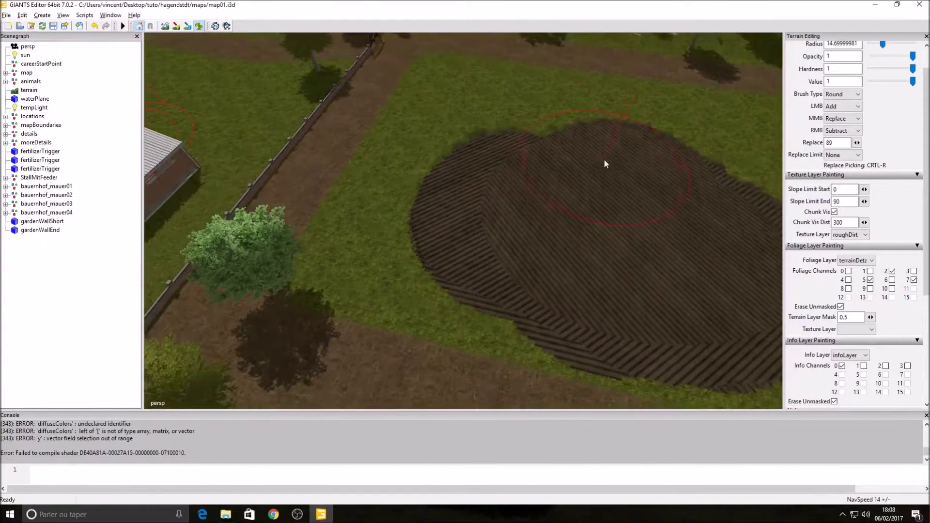
{"action": "mouse_move", "coordinate": [504, 211]}
{"action": "left_mouse_down"}
{"action": "mouse_move", "coordinate": [455, 236]}
{"action": "mouse_move", "coordinate": [660, 253]}
{"action": "mouse_move", "coordinate": [702, 284]}
{"action": "mouse_move", "coordinate": [660, 179]}
{"action": "mouse_move", "coordinate": [534, 158]}
{"action": "left_mouse_up"}
Enable only foliage channel 0 and paint a large rounded patch of cultivated ground in the grass field
{"action": "left_click", "coordinate": [914, 280]}
{"action": "left_click", "coordinate": [869, 280]}
{"action": "left_click", "coordinate": [892, 271]}
{"action": "left_click", "coordinate": [848, 271]}
{"action": "mouse_move", "coordinate": [626, 221]}
{"action": "left_mouse_down"}
{"action": "mouse_move", "coordinate": [583, 188]}
{"action": "mouse_move", "coordinate": [656, 224]}
{"action": "mouse_move", "coordinate": [626, 240]}
{"action": "left_mouse_up"}
{"action": "scroll", "coordinate": [627, 241], "scroll_direction": "up", "scroll_amount": 3}
{"action": "scroll", "coordinate": [666, 202], "scroll_direction": "down", "scroll_amount": 5}
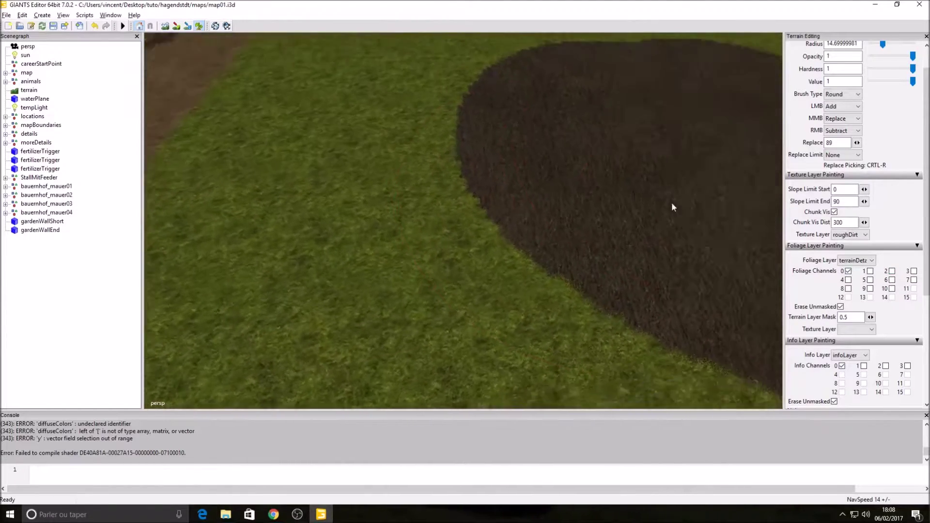
Add foliage channel 1 to channel 0 and paint over the dark cultivated patch
{"action": "left_click", "coordinate": [871, 271]}
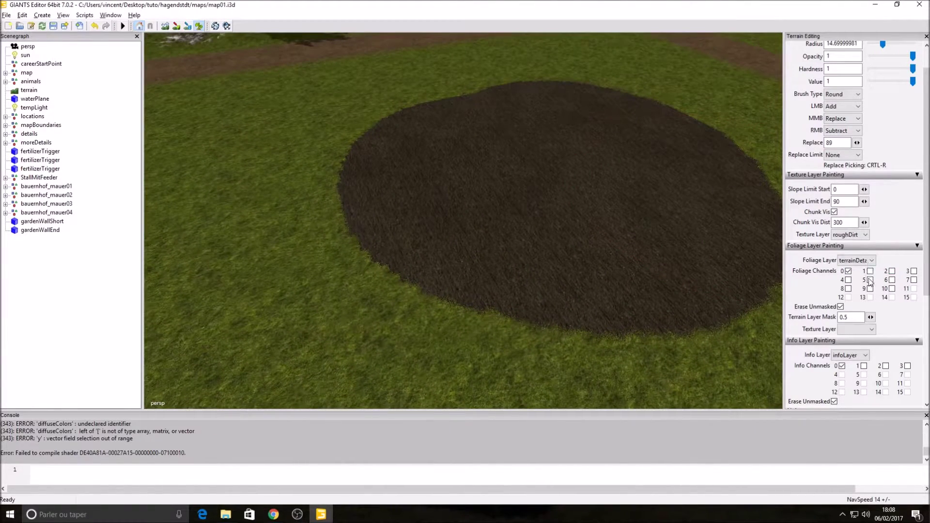
{"action": "left_click", "coordinate": [505, 195]}
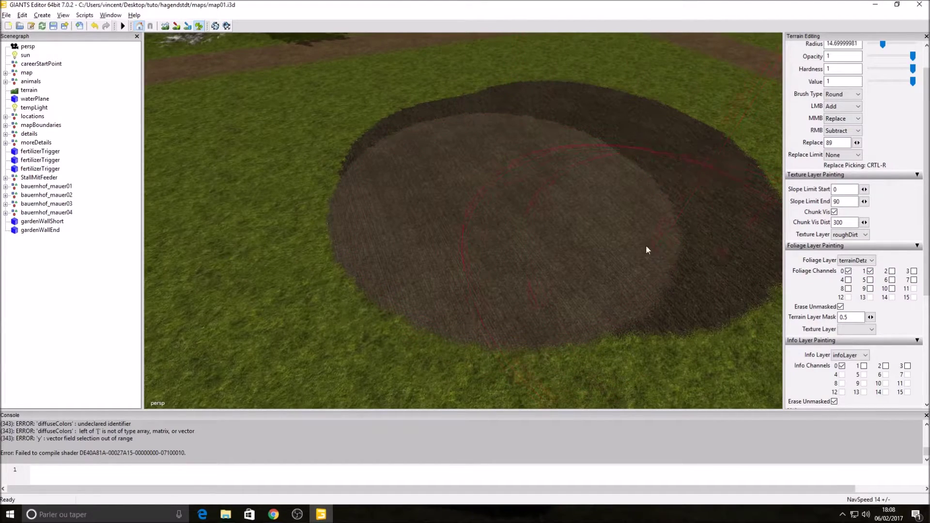
{"action": "scroll", "coordinate": [649, 250], "scroll_direction": "up", "scroll_amount": 5}
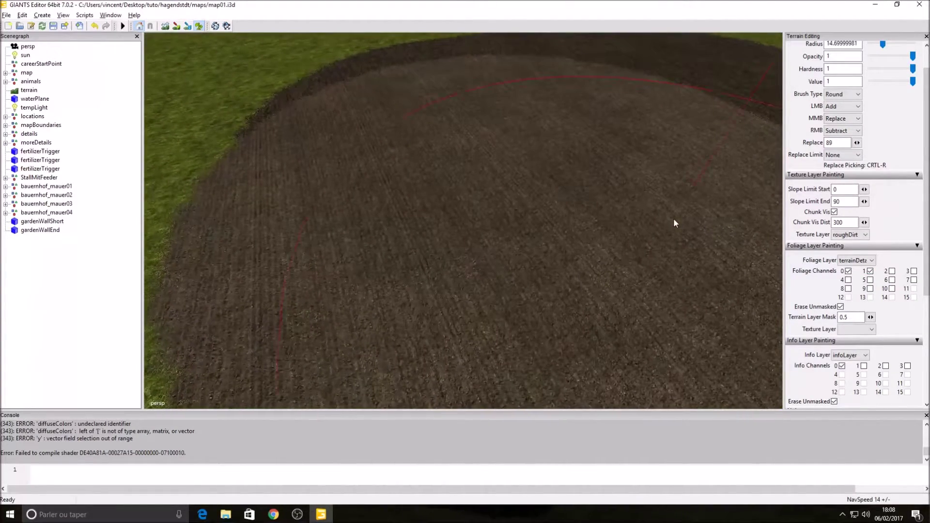
{"action": "scroll", "coordinate": [678, 224], "scroll_direction": "down", "scroll_amount": 5}
{"action": "scroll", "coordinate": [717, 217], "scroll_direction": "up", "scroll_amount": 3}
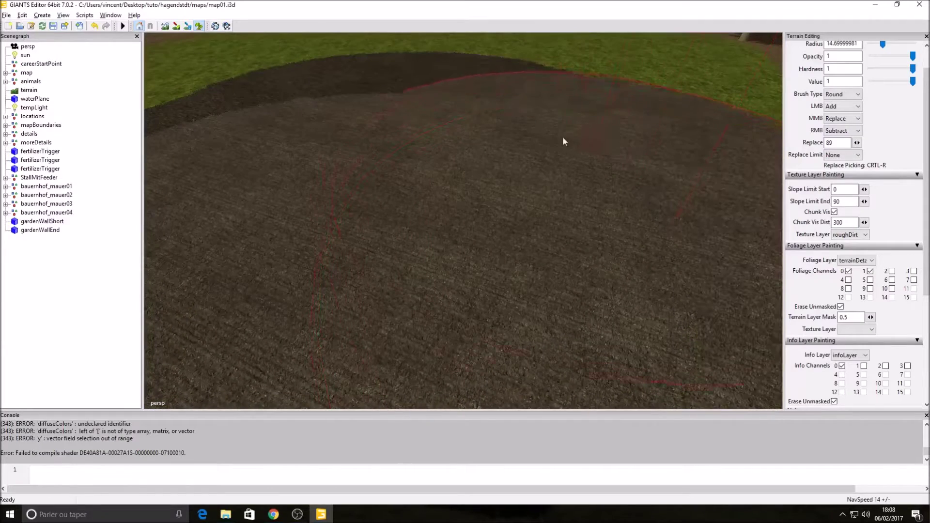
{"action": "scroll", "coordinate": [445, 154], "scroll_direction": "down", "scroll_amount": 6}
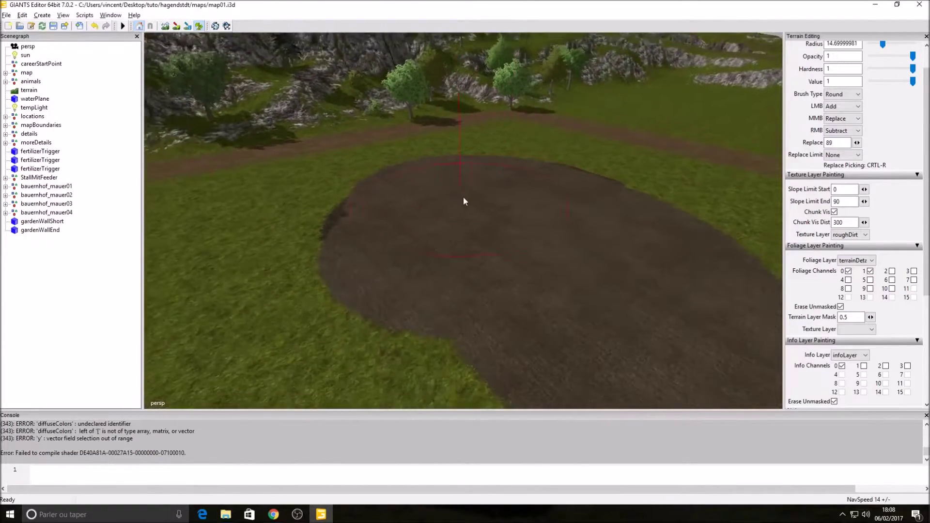
Add foliage channel 5 to channels 0 and 1, paint over the patch, and erase all painted ground from the field
{"action": "scroll", "coordinate": [489, 218], "scroll_direction": "up", "scroll_amount": 4}
{"action": "left_click", "coordinate": [676, 304]}
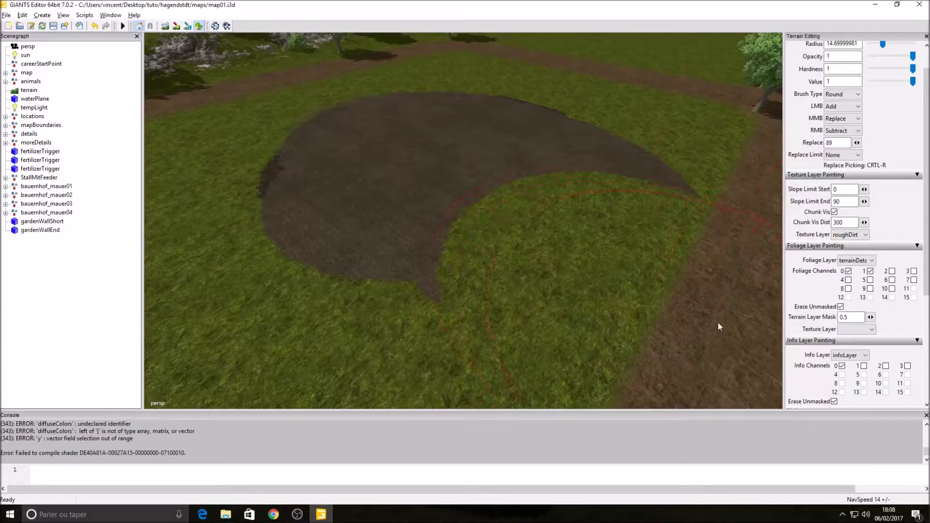
{"action": "mouse_move", "coordinate": [448, 185]}
{"action": "left_mouse_down"}
{"action": "mouse_move", "coordinate": [390, 182]}
{"action": "mouse_move", "coordinate": [446, 201]}
{"action": "mouse_move", "coordinate": [426, 199]}
{"action": "left_mouse_up"}
{"action": "scroll", "coordinate": [502, 193], "scroll_direction": "up", "scroll_amount": 3}
{"action": "scroll", "coordinate": [502, 193], "scroll_direction": "down", "scroll_amount": 5}
{"action": "right_click", "coordinate": [457, 206]}
{"action": "mouse_move", "coordinate": [446, 202]}
{"action": "right_mouse_down"}
{"action": "mouse_move", "coordinate": [421, 191]}
{"action": "mouse_move", "coordinate": [480, 217]}
{"action": "mouse_move", "coordinate": [453, 168]}
{"action": "mouse_move", "coordinate": [322, 160]}
{"action": "mouse_move", "coordinate": [452, 118]}
{"action": "mouse_move", "coordinate": [541, 121]}
{"action": "mouse_move", "coordinate": [564, 160]}
{"action": "mouse_move", "coordinate": [519, 132]}
{"action": "right_mouse_up"}
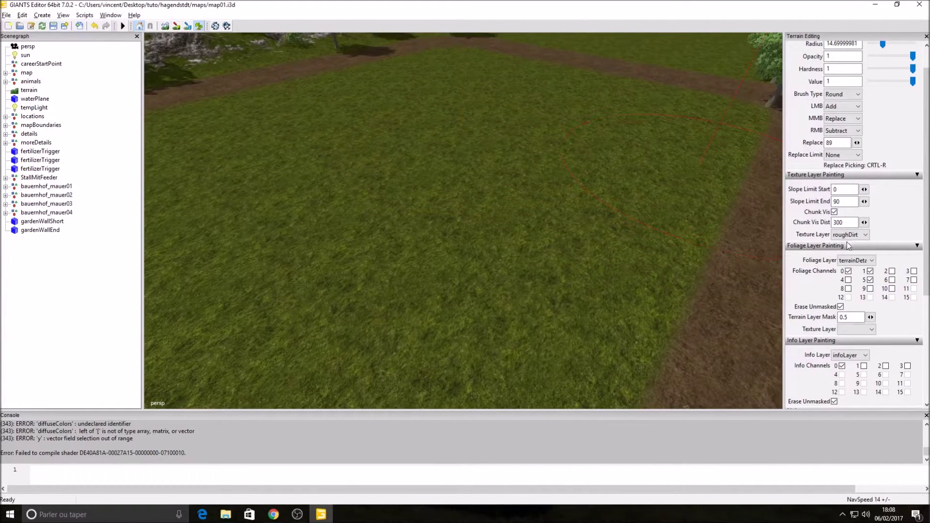
Keep the terrainDetail layer, enable only foliage channels 1 and 2, paint a wide patch in the grass field and erase it
{"action": "left_click", "coordinate": [856, 261]}
{"action": "left_click", "coordinate": [858, 262]}
{"action": "left_click", "coordinate": [870, 279]}
{"action": "left_click", "coordinate": [892, 271]}
{"action": "left_click", "coordinate": [848, 271]}
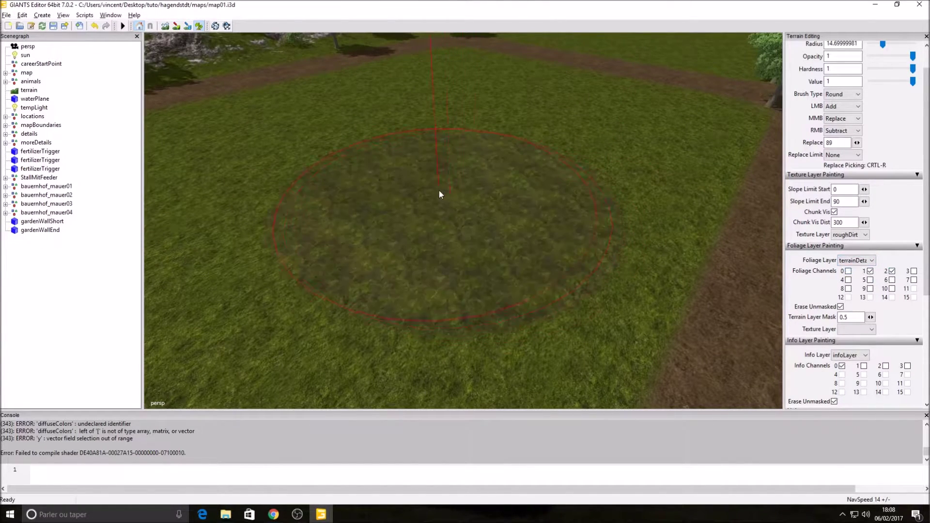
{"action": "scroll", "coordinate": [415, 223], "scroll_direction": "up", "scroll_amount": 5}
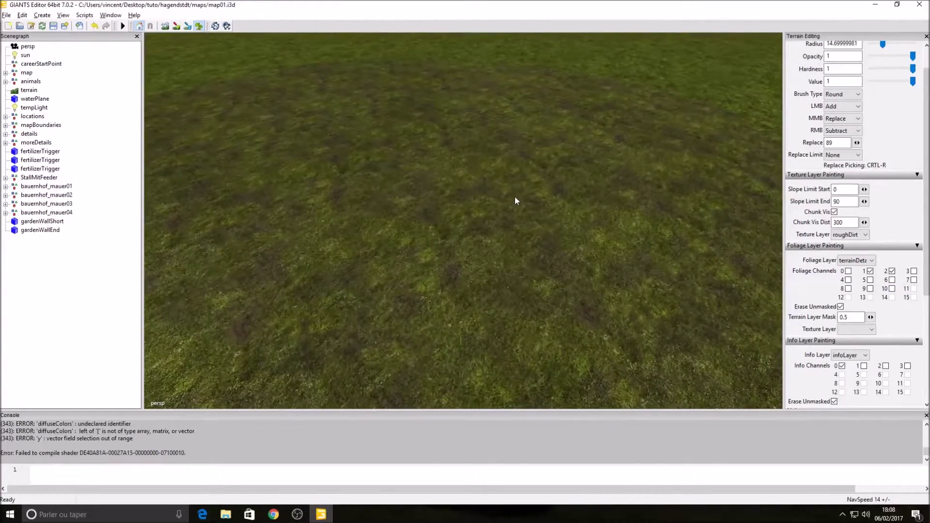
{"action": "scroll", "coordinate": [514, 198], "scroll_direction": "down", "scroll_amount": 5}
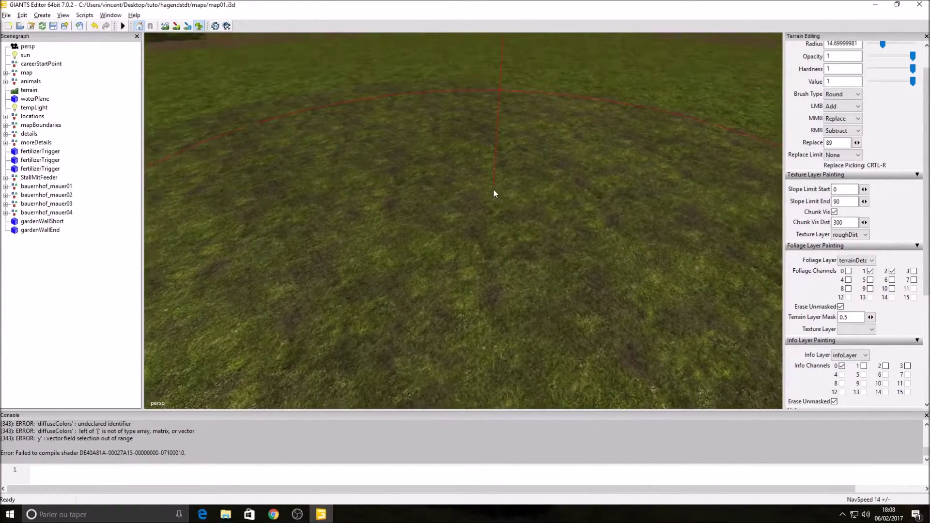
{"action": "scroll", "coordinate": [495, 187], "scroll_direction": "down", "scroll_amount": 5}
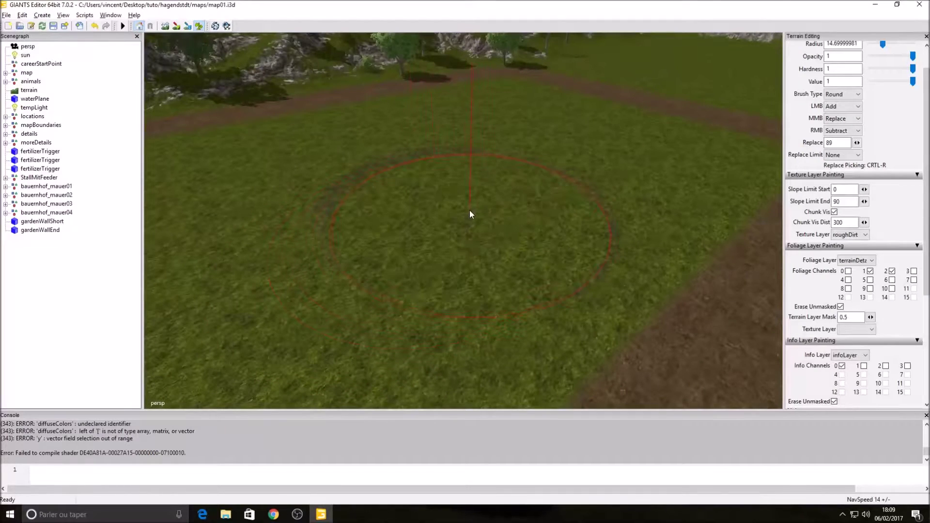
{"action": "mouse_move", "coordinate": [469, 213]}
{"action": "left_mouse_down"}
{"action": "mouse_move", "coordinate": [519, 207]}
{"action": "mouse_move", "coordinate": [421, 182]}
{"action": "mouse_move", "coordinate": [480, 246]}
{"action": "left_mouse_up"}
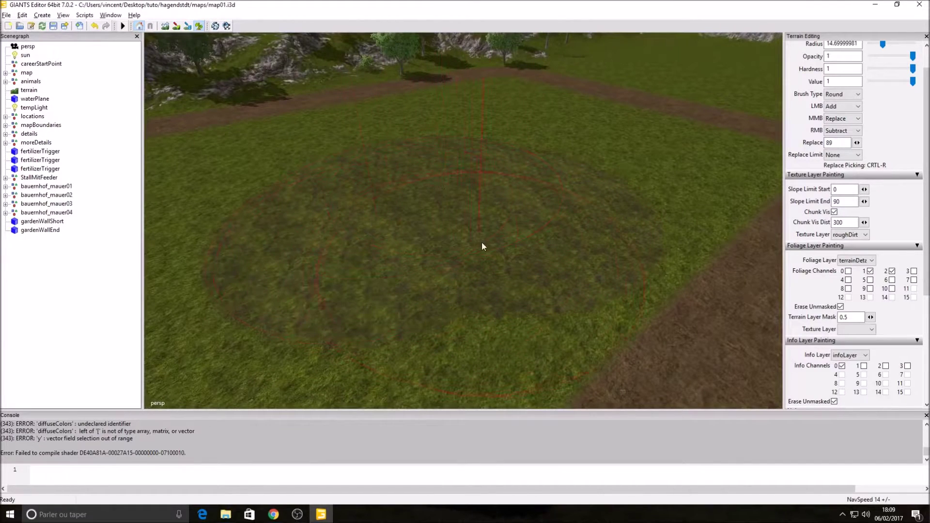
{"action": "mouse_move", "coordinate": [529, 218]}
{"action": "right_mouse_down"}
{"action": "mouse_move", "coordinate": [424, 153]}
{"action": "mouse_move", "coordinate": [336, 263]}
{"action": "mouse_move", "coordinate": [454, 200]}
{"action": "right_mouse_up"}
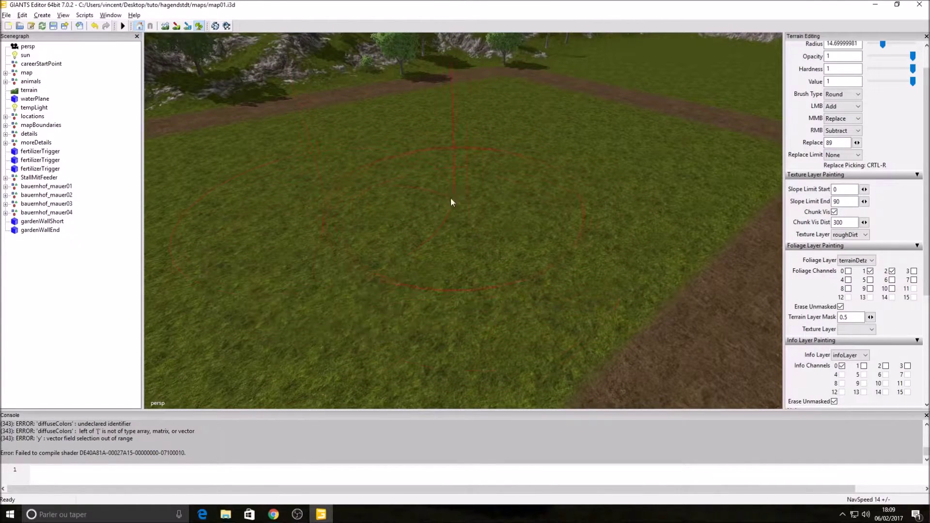
Enable only foliage channel 1 and paint a wide area of ridged ground across the grass field
{"action": "left_click", "coordinate": [892, 271]}
{"action": "left_click", "coordinate": [438, 204]}
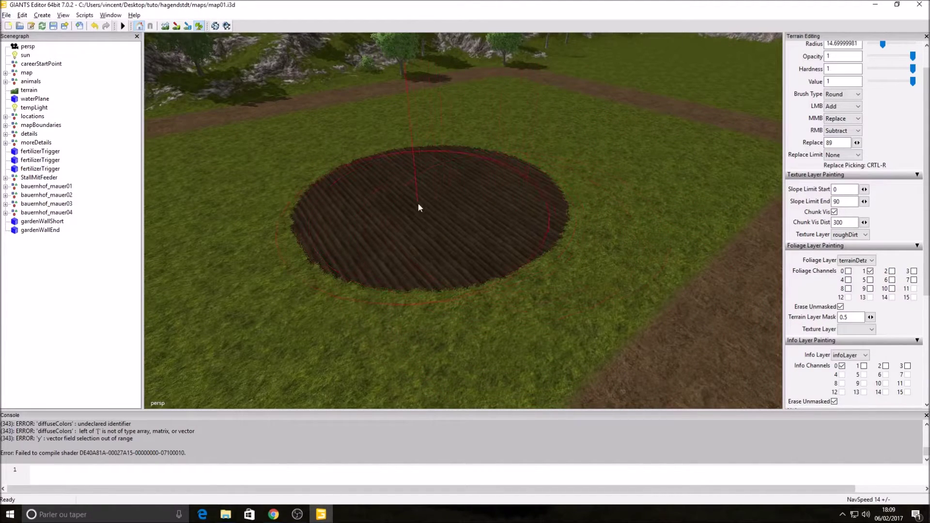
{"action": "scroll", "coordinate": [495, 167], "scroll_direction": "up", "scroll_amount": 5}
{"action": "middle_click_drag", "start_coordinate": [516, 166], "coordinate": [456, 172]}
{"action": "mouse_move", "coordinate": [498, 150]}
{"action": "left_mouse_down"}
{"action": "mouse_move", "coordinate": [478, 176]}
{"action": "mouse_move", "coordinate": [412, 170]}
{"action": "mouse_move", "coordinate": [453, 108]}
{"action": "mouse_move", "coordinate": [493, 98]}
{"action": "mouse_move", "coordinate": [548, 103]}
{"action": "left_mouse_up"}
Undo the last paint strokes and erase the ridged ground from the field
{"action": "key", "text": "ctrl+z"}
{"action": "key", "text": "ctrl+z"}
{"action": "key", "text": "ctrl+z"}
{"action": "key", "text": "ctrl+z"}
{"action": "key", "text": "ctrl+z"}
{"action": "key", "text": "ctrl+z"}
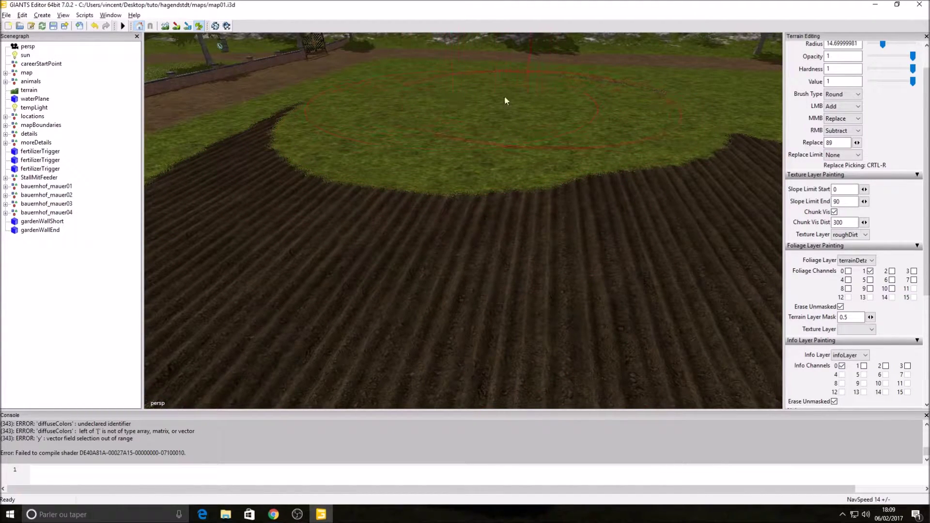
{"action": "mouse_move", "coordinate": [286, 184]}
{"action": "left_mouse_down", "text": "alt"}
{"action": "mouse_move", "coordinate": [428, 176]}
{"action": "mouse_move", "coordinate": [420, 148]}
{"action": "left_mouse_up", "text": "alt"}
{"action": "mouse_move", "coordinate": [420, 148]}
{"action": "right_mouse_down"}
{"action": "mouse_move", "coordinate": [324, 207]}
{"action": "mouse_move", "coordinate": [501, 192]}
{"action": "right_mouse_up"}
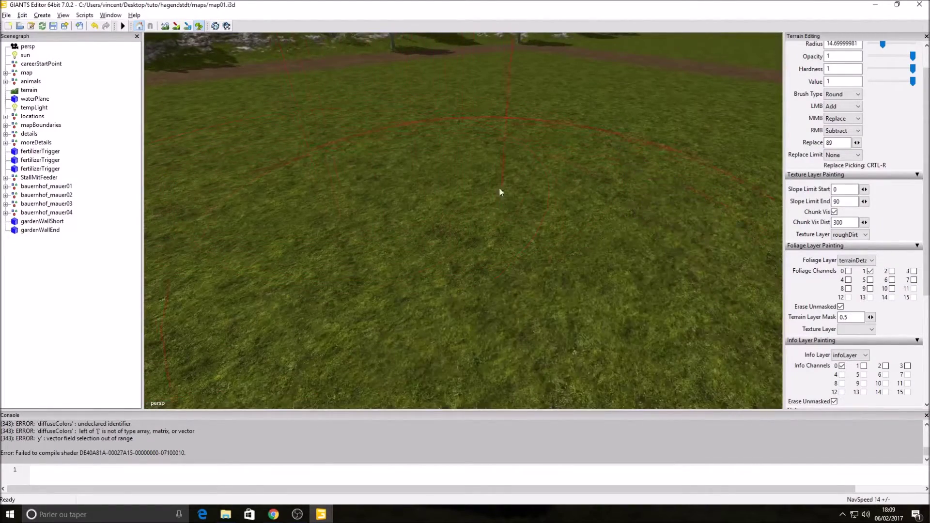
Paint a round patch with only foliage channel 0, and paint over it and across most of the field with channels 0 and 1
{"action": "scroll", "coordinate": [416, 167], "scroll_direction": "down", "scroll_amount": 5}
{"action": "mouse_move", "coordinate": [415, 168]}
{"action": "left_mouse_down", "text": "alt"}
{"action": "mouse_move", "coordinate": [308, 220]}
{"action": "mouse_move", "coordinate": [296, 206]}
{"action": "left_mouse_up", "text": "alt"}
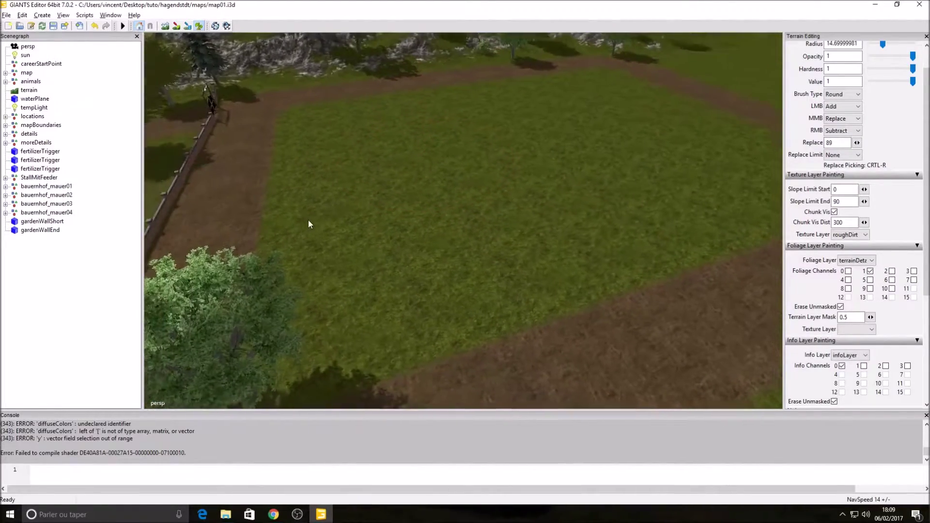
{"action": "left_click", "coordinate": [848, 272]}
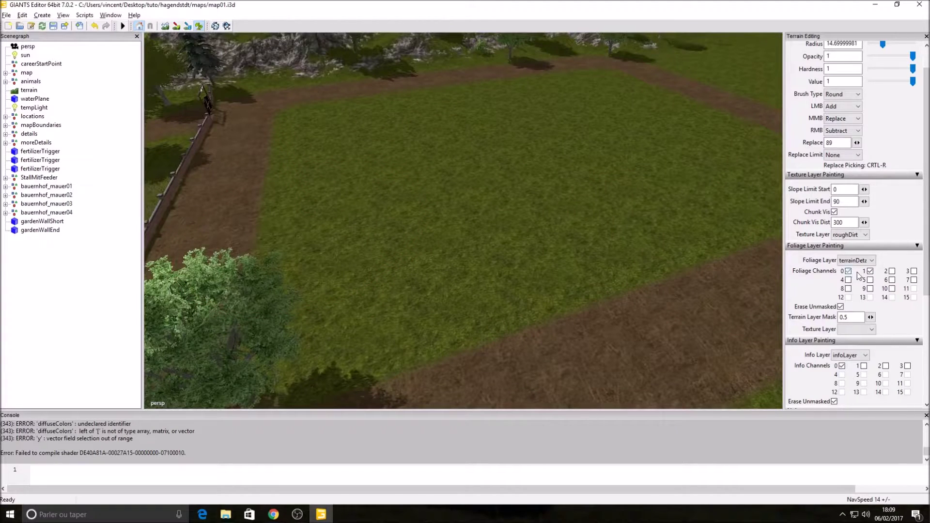
{"action": "left_click", "coordinate": [870, 272]}
{"action": "left_click", "coordinate": [563, 161]}
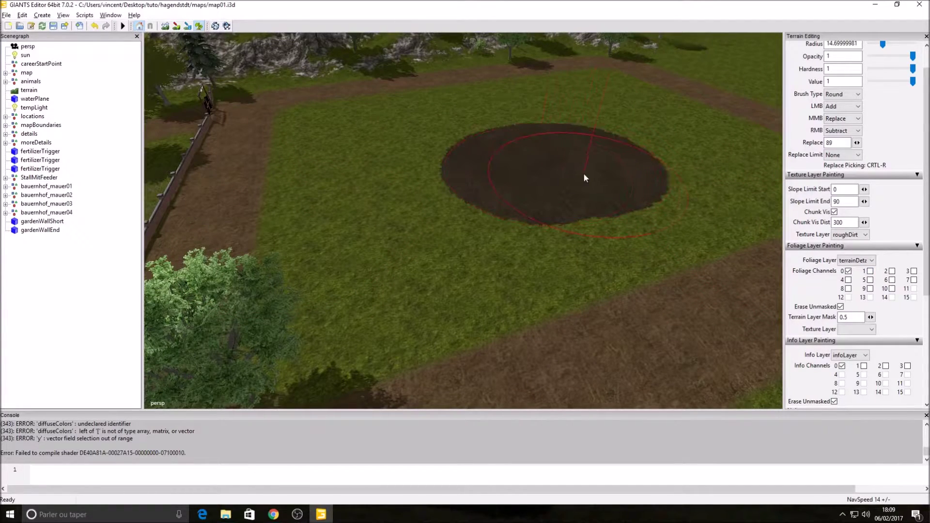
{"action": "left_click", "coordinate": [869, 272]}
{"action": "mouse_move", "coordinate": [612, 167]}
{"action": "left_mouse_down"}
{"action": "mouse_move", "coordinate": [517, 181]}
{"action": "mouse_move", "coordinate": [602, 183]}
{"action": "mouse_move", "coordinate": [544, 185]}
{"action": "mouse_move", "coordinate": [530, 212]}
{"action": "mouse_move", "coordinate": [637, 224]}
{"action": "left_mouse_up"}
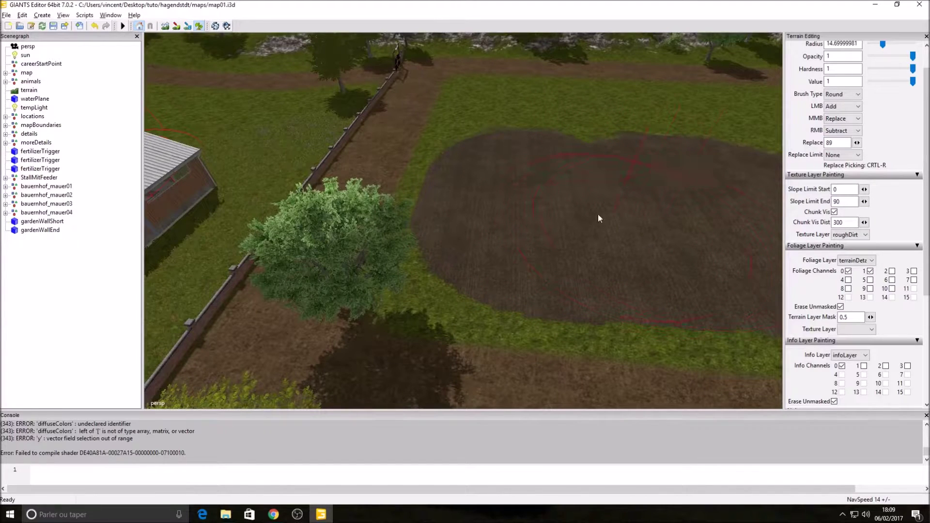
{"action": "mouse_move", "coordinate": [581, 212]}
{"action": "left_mouse_down", "text": "alt"}
{"action": "mouse_move", "coordinate": [636, 207]}
{"action": "mouse_move", "coordinate": [666, 158]}
{"action": "mouse_move", "coordinate": [750, 150]}
{"action": "left_mouse_up", "text": "alt"}
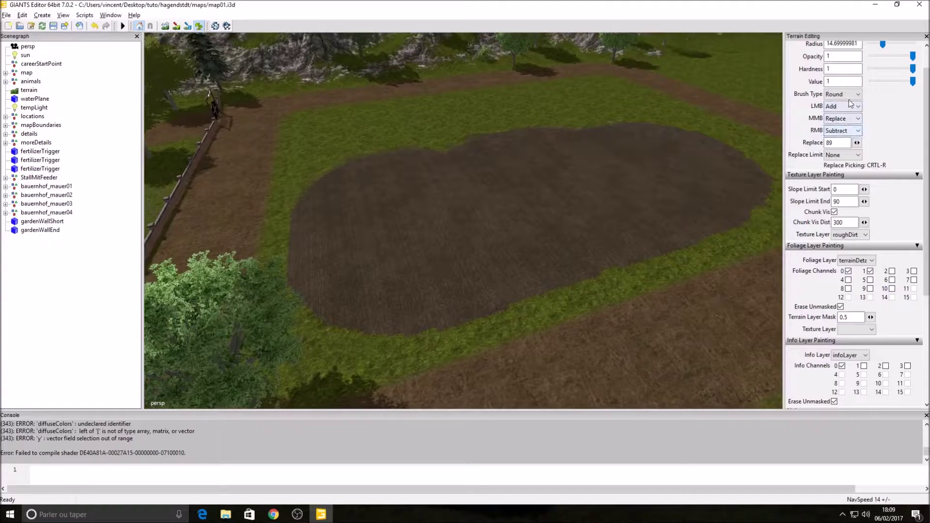
Set the brush type to Square and paint the cultivated ground out to the straight edges and corners of the field
{"action": "scroll", "coordinate": [851, 103], "scroll_direction": "up", "scroll_amount": 1}
{"action": "left_click", "coordinate": [843, 113]}
{"action": "left_click", "coordinate": [835, 128]}
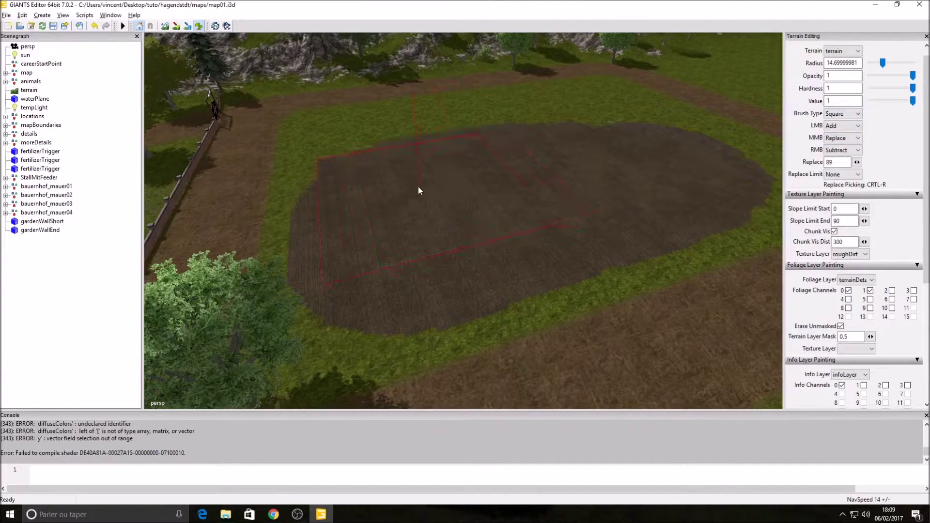
{"action": "mouse_move", "coordinate": [398, 175]}
{"action": "left_mouse_down"}
{"action": "mouse_move", "coordinate": [399, 139]}
{"action": "mouse_move", "coordinate": [454, 123]}
{"action": "mouse_move", "coordinate": [617, 111]}
{"action": "mouse_move", "coordinate": [663, 150]}
{"action": "mouse_move", "coordinate": [663, 174]}
{"action": "mouse_move", "coordinate": [629, 162]}
{"action": "mouse_move", "coordinate": [497, 212]}
{"action": "mouse_move", "coordinate": [490, 181]}
{"action": "mouse_move", "coordinate": [546, 190]}
{"action": "mouse_move", "coordinate": [575, 166]}
{"action": "mouse_move", "coordinate": [622, 159]}
{"action": "mouse_move", "coordinate": [603, 165]}
{"action": "mouse_move", "coordinate": [582, 138]}
{"action": "mouse_move", "coordinate": [611, 128]}
{"action": "mouse_move", "coordinate": [562, 143]}
{"action": "mouse_move", "coordinate": [585, 94]}
{"action": "mouse_move", "coordinate": [565, 100]}
{"action": "mouse_move", "coordinate": [583, 109]}
{"action": "mouse_move", "coordinate": [519, 196]}
{"action": "mouse_move", "coordinate": [535, 197]}
{"action": "mouse_move", "coordinate": [525, 220]}
{"action": "mouse_move", "coordinate": [546, 223]}
{"action": "left_mouse_up"}
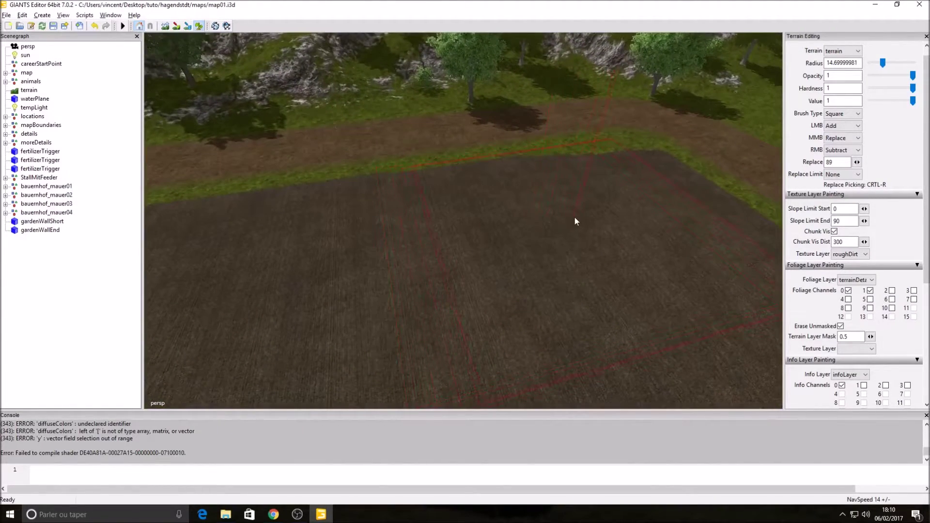
{"action": "mouse_move", "coordinate": [531, 234]}
{"action": "left_mouse_down", "text": "alt"}
{"action": "mouse_move", "coordinate": [448, 252]}
{"action": "mouse_move", "coordinate": [407, 240]}
{"action": "mouse_move", "coordinate": [431, 261]}
{"action": "mouse_move", "coordinate": [374, 281]}
{"action": "mouse_move", "coordinate": [500, 286]}
{"action": "mouse_move", "coordinate": [556, 338]}
{"action": "left_mouse_up", "text": "alt"}
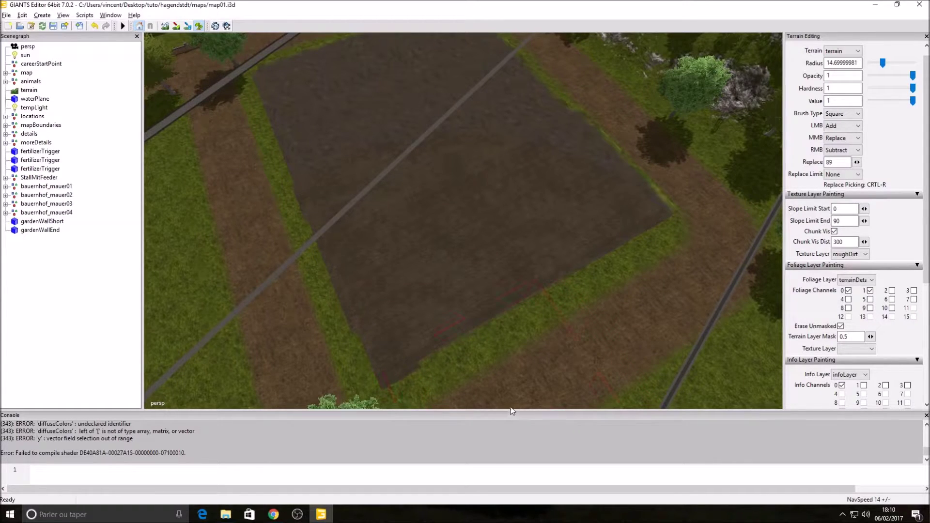
{"action": "left_click_drag", "start_coordinate": [676, 322], "coordinate": [594, 343], "text": "alt"}
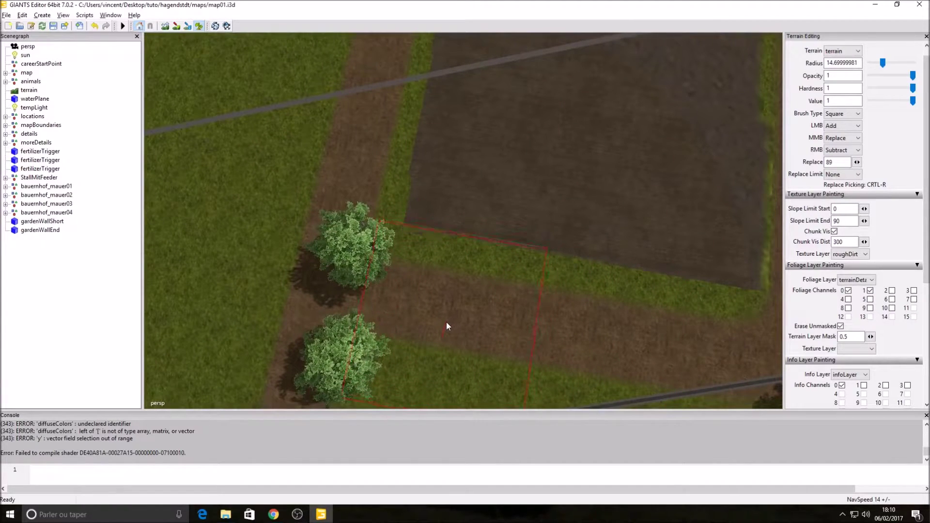
{"action": "left_click_drag", "start_coordinate": [535, 349], "coordinate": [608, 294], "text": "alt"}
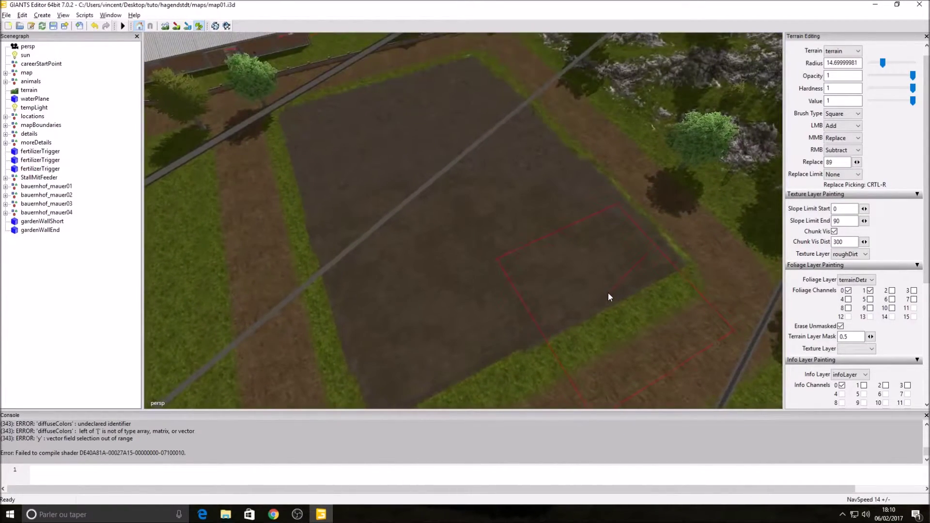
Enable foliage channel 5 alongside channels 0 and 1 and paint a square patch in the open grass field
{"action": "left_click_drag", "start_coordinate": [402, 246], "coordinate": [521, 113], "text": "alt"}
{"action": "right_click_drag", "start_coordinate": [468, 237], "coordinate": [573, 183], "text": "alt"}
{"action": "right_click_drag", "start_coordinate": [523, 205], "coordinate": [629, 162], "text": "alt"}
{"action": "left_click_drag", "start_coordinate": [572, 167], "coordinate": [631, 169], "text": "alt"}
{"action": "right_click_drag", "start_coordinate": [632, 169], "coordinate": [552, 176], "text": "alt"}
{"action": "left_click_drag", "start_coordinate": [552, 176], "coordinate": [517, 287], "text": "alt"}
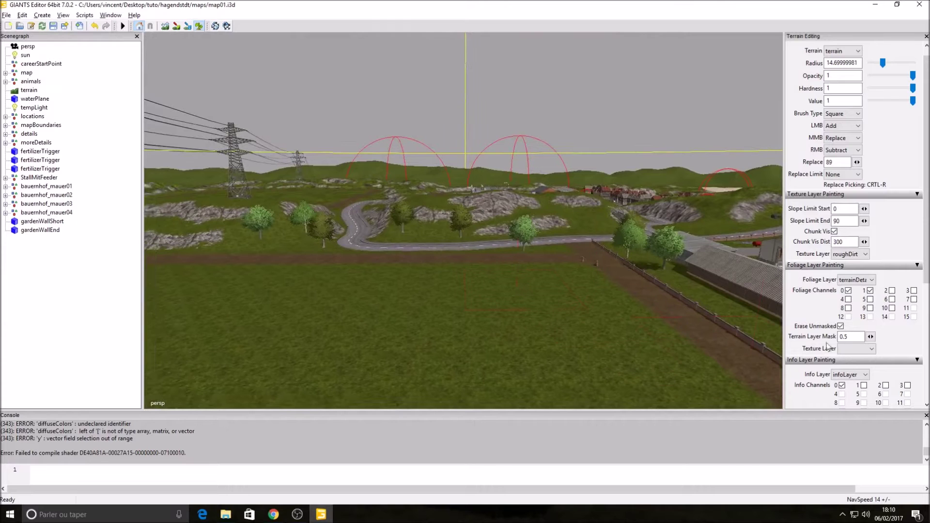
{"action": "mouse_move", "coordinate": [460, 343]}
{"action": "left_mouse_down", "text": "alt"}
{"action": "mouse_move", "coordinate": [534, 321]}
{"action": "mouse_move", "coordinate": [512, 344]}
{"action": "mouse_move", "coordinate": [574, 335]}
{"action": "mouse_move", "coordinate": [566, 408]}
{"action": "left_mouse_up", "text": "alt"}
{"action": "left_click", "coordinate": [513, 344]}
{"action": "scroll", "coordinate": [696, 324], "scroll_direction": "up", "scroll_amount": 5}
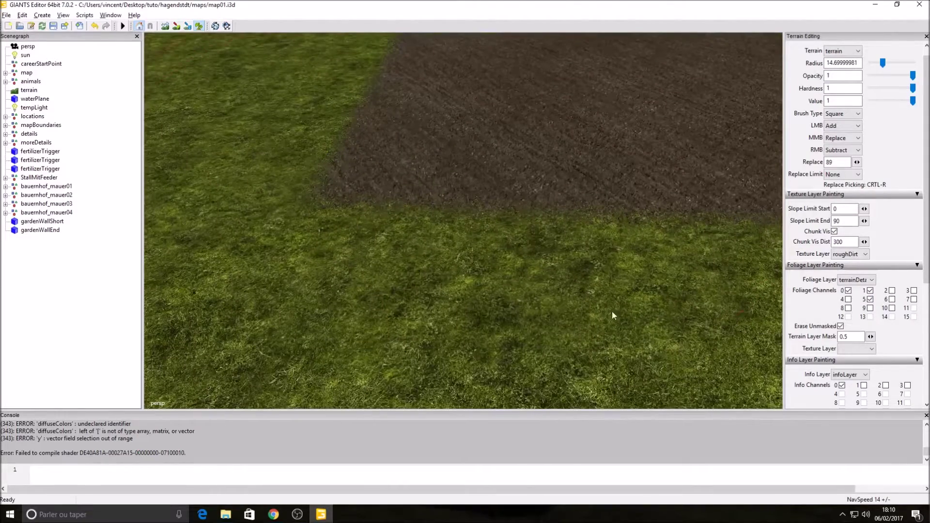
Replace foliage channel 5 with channel 6 and paint a second square patch overlapping the near side of the first
{"action": "left_click_drag", "start_coordinate": [616, 312], "coordinate": [623, 275], "text": "alt"}
{"action": "scroll", "coordinate": [601, 285], "scroll_direction": "down", "scroll_amount": 4}
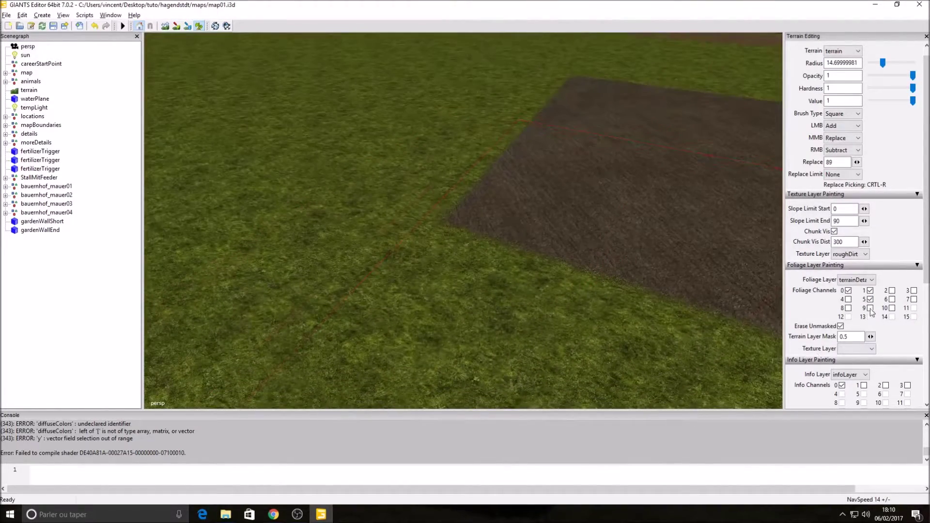
{"action": "left_click", "coordinate": [720, 243]}
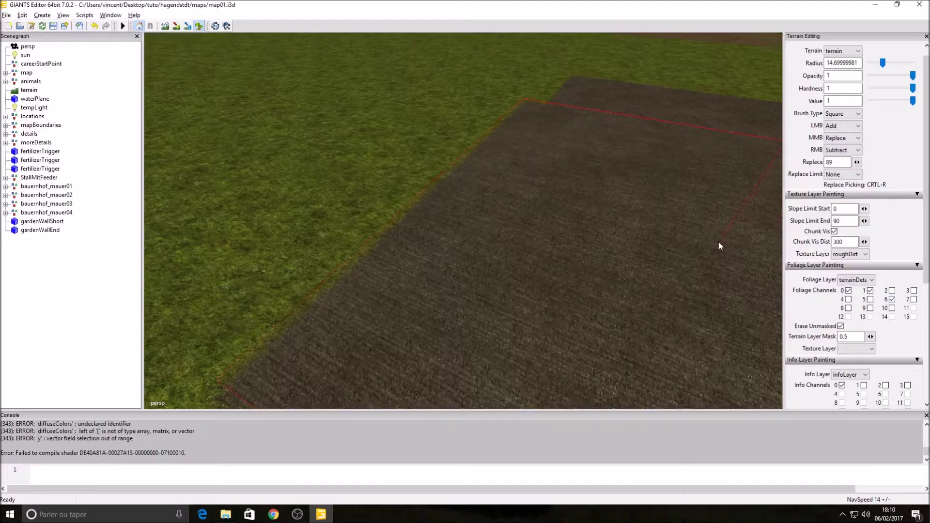
Paint cultivated ground with foliage channels 0, 1 and 6 across the open grass field between the dirt tracks
{"action": "mouse_move", "coordinate": [568, 250]}
{"action": "left_mouse_down", "text": "alt"}
{"action": "mouse_move", "coordinate": [688, 236]}
{"action": "mouse_move", "coordinate": [594, 208]}
{"action": "mouse_move", "coordinate": [459, 137]}
{"action": "mouse_move", "coordinate": [364, 146]}
{"action": "mouse_move", "coordinate": [364, 130]}
{"action": "mouse_move", "coordinate": [454, 110]}
{"action": "mouse_move", "coordinate": [519, 149]}
{"action": "mouse_move", "coordinate": [554, 180]}
{"action": "mouse_move", "coordinate": [432, 170]}
{"action": "mouse_move", "coordinate": [454, 185]}
{"action": "mouse_move", "coordinate": [460, 205]}
{"action": "mouse_move", "coordinate": [403, 239]}
{"action": "mouse_move", "coordinate": [521, 246]}
{"action": "left_mouse_up", "text": "alt"}
{"action": "scroll", "coordinate": [518, 244], "scroll_direction": "down", "scroll_amount": 10}
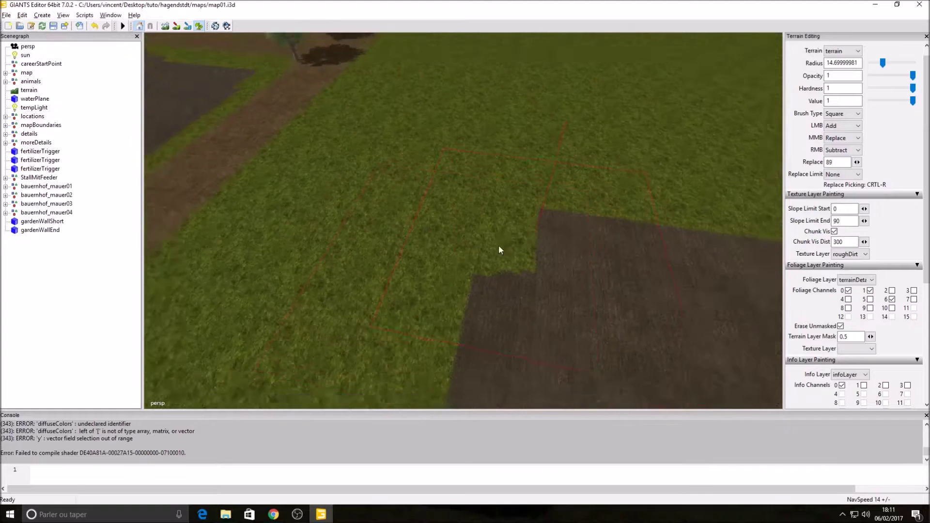
{"action": "mouse_move", "coordinate": [493, 320]}
{"action": "left_mouse_down"}
{"action": "mouse_move", "coordinate": [420, 309]}
{"action": "mouse_move", "coordinate": [417, 280]}
{"action": "left_mouse_up"}
{"action": "mouse_move", "coordinate": [434, 230]}
{"action": "left_mouse_down"}
{"action": "mouse_move", "coordinate": [476, 136]}
{"action": "mouse_move", "coordinate": [504, 194]}
{"action": "mouse_move", "coordinate": [663, 220]}
{"action": "left_mouse_up"}
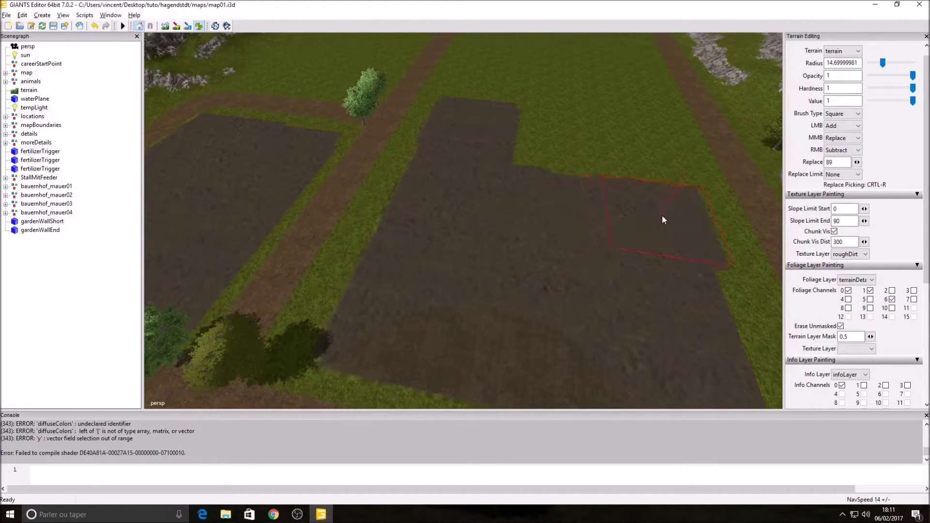
{"action": "left_click_drag", "start_coordinate": [680, 277], "coordinate": [690, 314]}
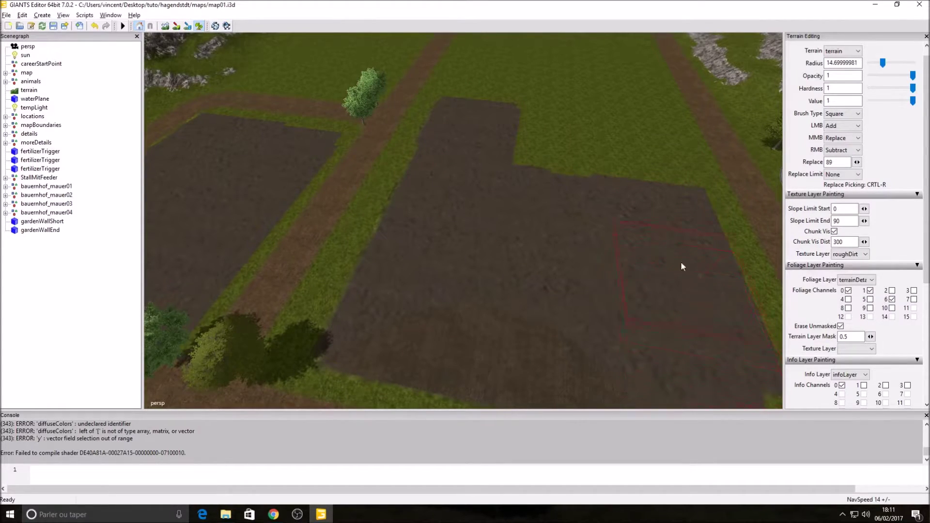
{"action": "mouse_move", "coordinate": [666, 179]}
{"action": "left_mouse_down"}
{"action": "mouse_move", "coordinate": [621, 47]}
{"action": "mouse_move", "coordinate": [611, 74]}
{"action": "left_mouse_up"}
{"action": "left_click_drag", "start_coordinate": [587, 138], "coordinate": [521, 154]}
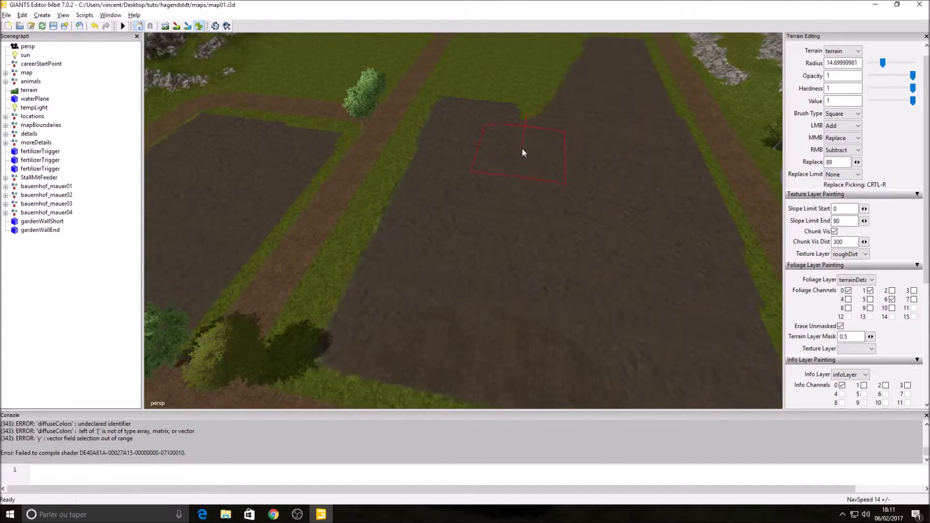
{"action": "mouse_move", "coordinate": [545, 78]}
{"action": "left_mouse_down"}
{"action": "mouse_move", "coordinate": [562, 55]}
{"action": "mouse_move", "coordinate": [522, 62]}
{"action": "left_mouse_up"}
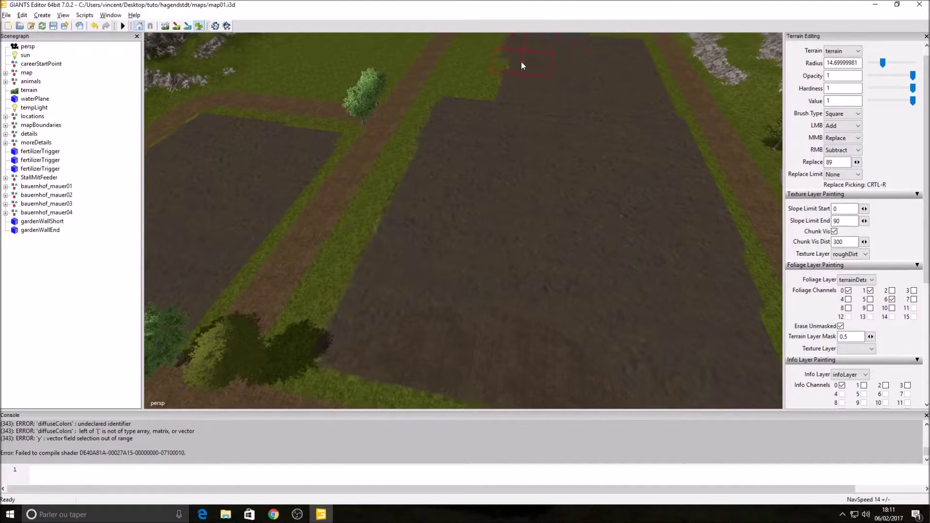
Extend the cultivated ground to the far end of the field and square off its far edge and corners
{"action": "right_click_drag", "start_coordinate": [533, 201], "coordinate": [487, 307]}
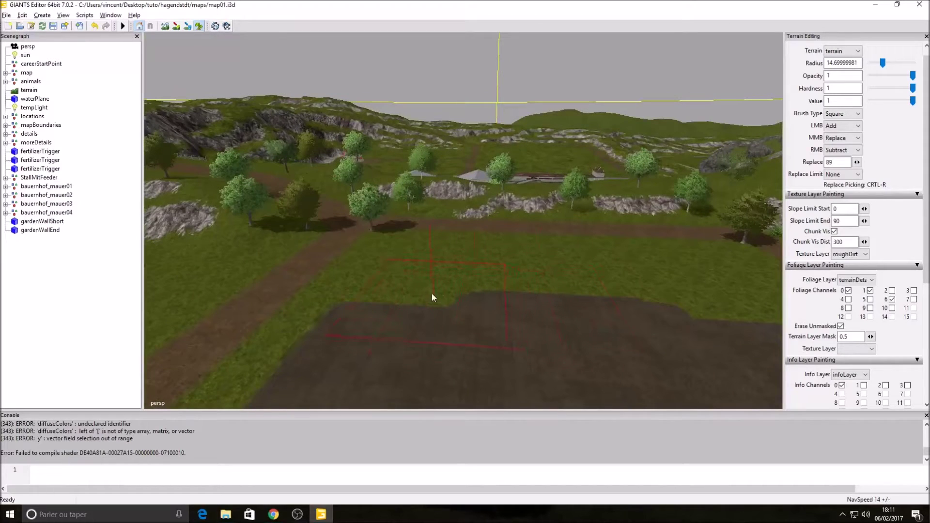
{"action": "mouse_move", "coordinate": [427, 287]}
{"action": "left_mouse_down"}
{"action": "mouse_move", "coordinate": [426, 274]}
{"action": "mouse_move", "coordinate": [577, 282]}
{"action": "left_mouse_up"}
{"action": "left_click_drag", "start_coordinate": [636, 287], "coordinate": [684, 286]}
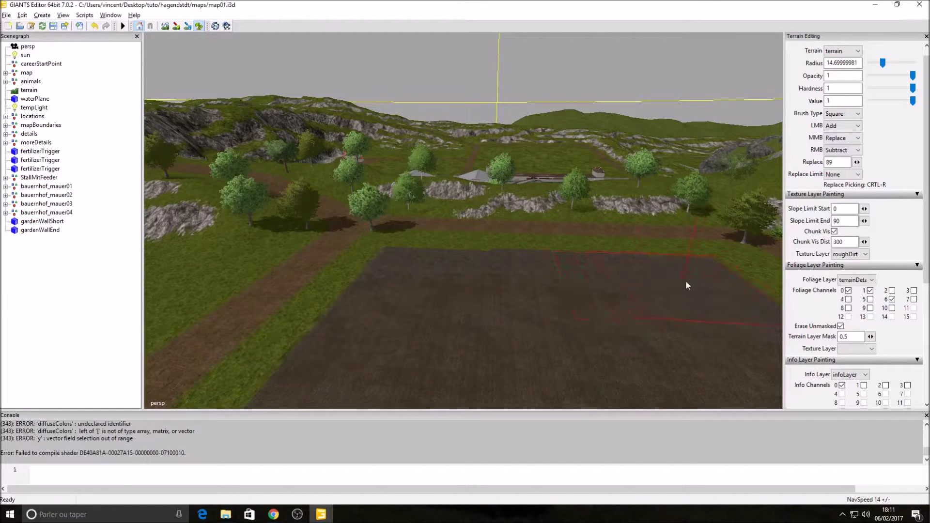
{"action": "mouse_move", "coordinate": [666, 291]}
{"action": "right_mouse_down"}
{"action": "mouse_move", "coordinate": [684, 287]}
{"action": "mouse_move", "coordinate": [676, 283]}
{"action": "right_mouse_up"}
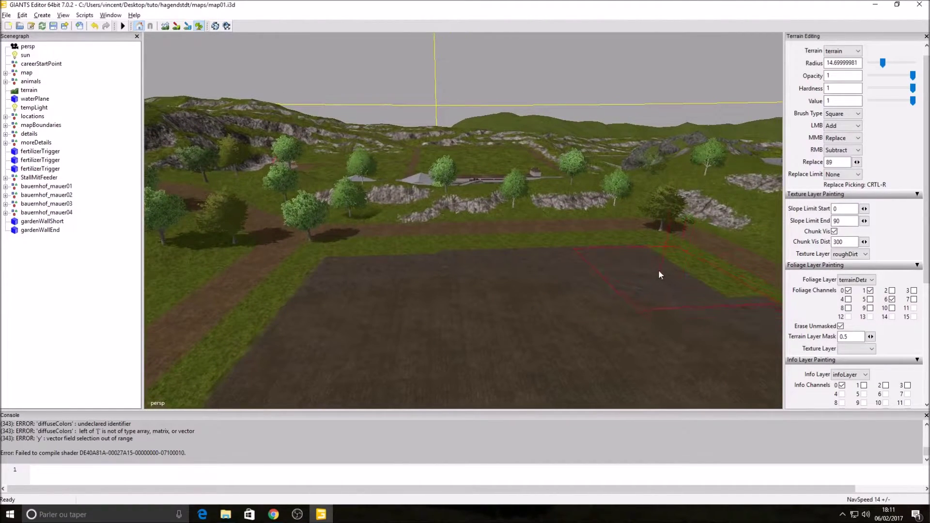
{"action": "left_click_drag", "start_coordinate": [657, 270], "coordinate": [647, 268]}
{"action": "mouse_move", "coordinate": [637, 286]}
{"action": "right_mouse_down"}
{"action": "mouse_move", "coordinate": [573, 318]}
{"action": "mouse_move", "coordinate": [581, 321]}
{"action": "mouse_move", "coordinate": [571, 312]}
{"action": "mouse_move", "coordinate": [568, 362]}
{"action": "mouse_move", "coordinate": [638, 349]}
{"action": "mouse_move", "coordinate": [525, 303]}
{"action": "mouse_move", "coordinate": [470, 294]}
{"action": "right_mouse_up"}
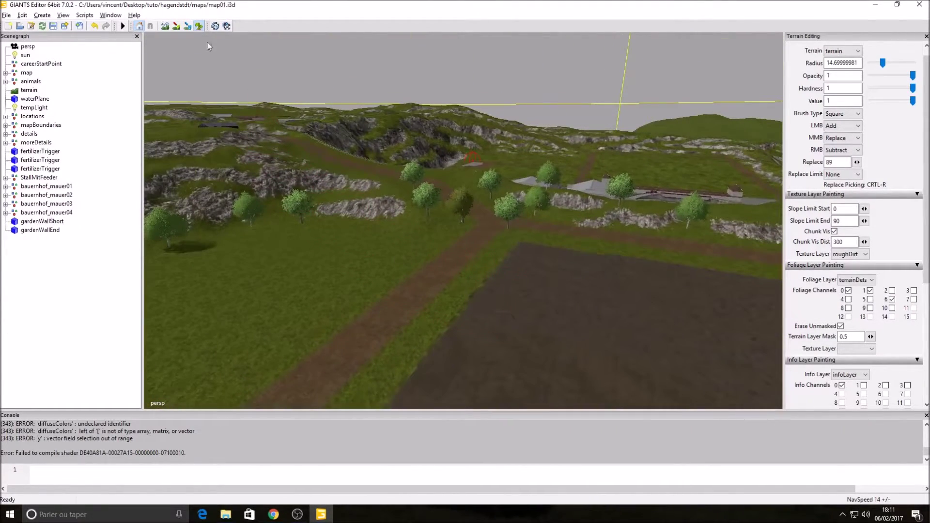
Set the foliage layer for painting to maize
{"action": "scroll", "coordinate": [819, 403], "scroll_direction": "down", "scroll_amount": 1}
{"action": "mouse_move", "coordinate": [628, 349]}
{"action": "right_mouse_down"}
{"action": "mouse_move", "coordinate": [633, 342]}
{"action": "mouse_move", "coordinate": [609, 326]}
{"action": "mouse_move", "coordinate": [652, 312]}
{"action": "mouse_move", "coordinate": [673, 284]}
{"action": "mouse_move", "coordinate": [615, 311]}
{"action": "mouse_move", "coordinate": [818, 343]}
{"action": "right_mouse_up"}
{"action": "mouse_move", "coordinate": [606, 320]}
{"action": "right_mouse_down"}
{"action": "mouse_move", "coordinate": [521, 308]}
{"action": "mouse_move", "coordinate": [480, 317]}
{"action": "right_mouse_up"}
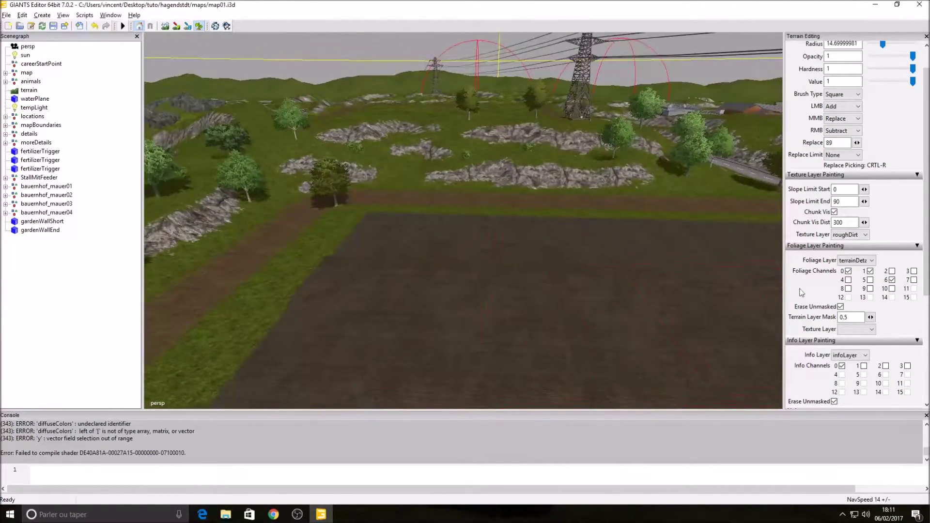
{"action": "left_click", "coordinate": [851, 262]}
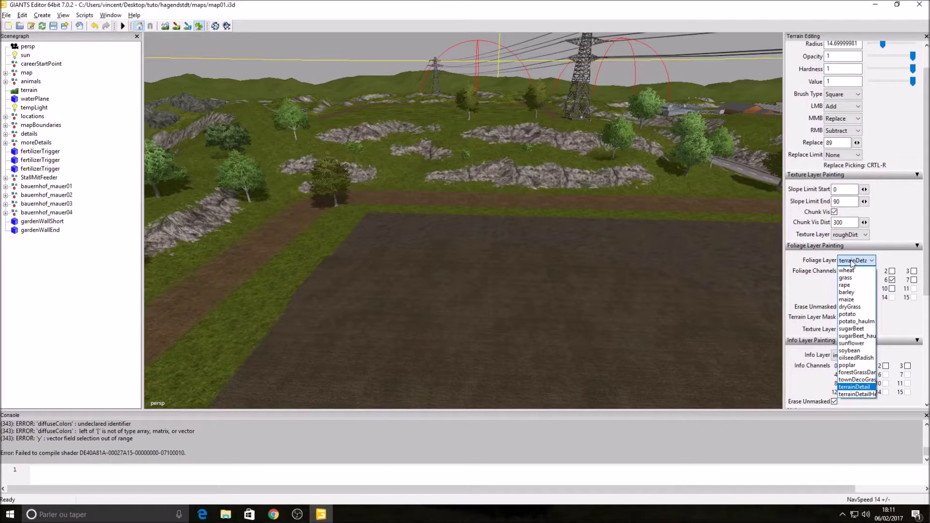
{"action": "left_click", "coordinate": [849, 300]}
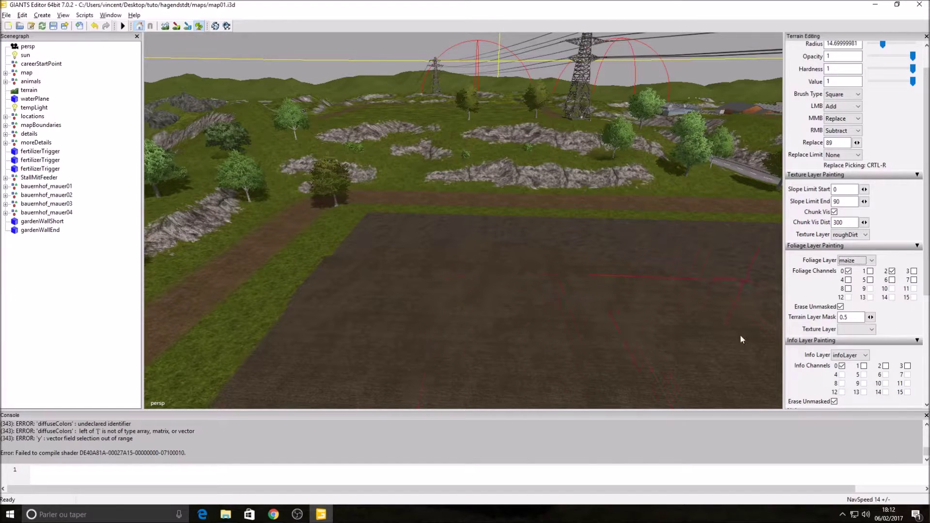
Paint a square maize patch with foliage channels 0, 2 and 5 on the cultivated field and erase it again
{"action": "left_click", "coordinate": [870, 280]}
{"action": "left_click", "coordinate": [582, 309]}
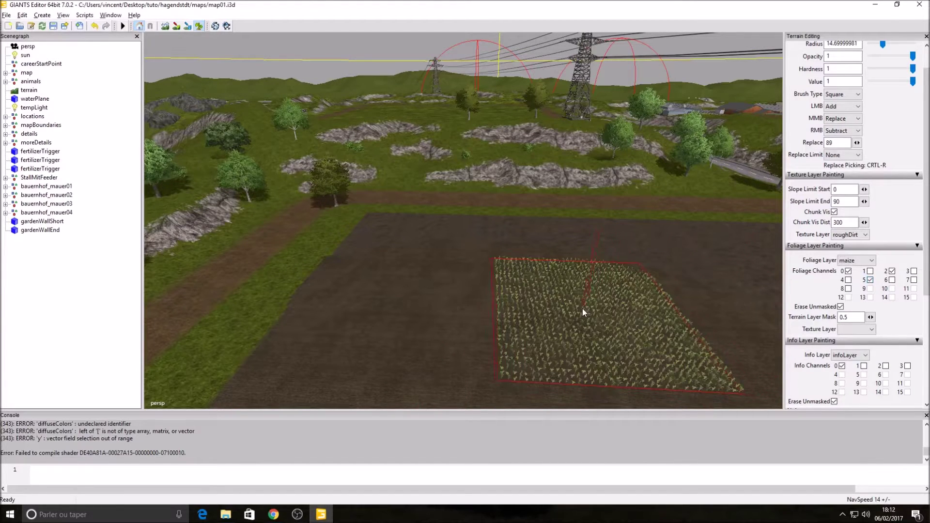
{"action": "key", "text": "w"}
{"action": "left_click_drag", "start_coordinate": [661, 310], "coordinate": [643, 362], "text": "alt"}
{"action": "mouse_move", "coordinate": [644, 362]}
{"action": "right_mouse_down", "text": "alt"}
{"action": "mouse_move", "coordinate": [672, 290]}
{"action": "mouse_move", "coordinate": [735, 249]}
{"action": "mouse_move", "coordinate": [553, 298]}
{"action": "right_mouse_up", "text": "alt"}
{"action": "mouse_move", "coordinate": [628, 236]}
{"action": "right_mouse_down"}
{"action": "mouse_move", "coordinate": [556, 177]}
{"action": "mouse_move", "coordinate": [655, 253]}
{"action": "right_mouse_up"}
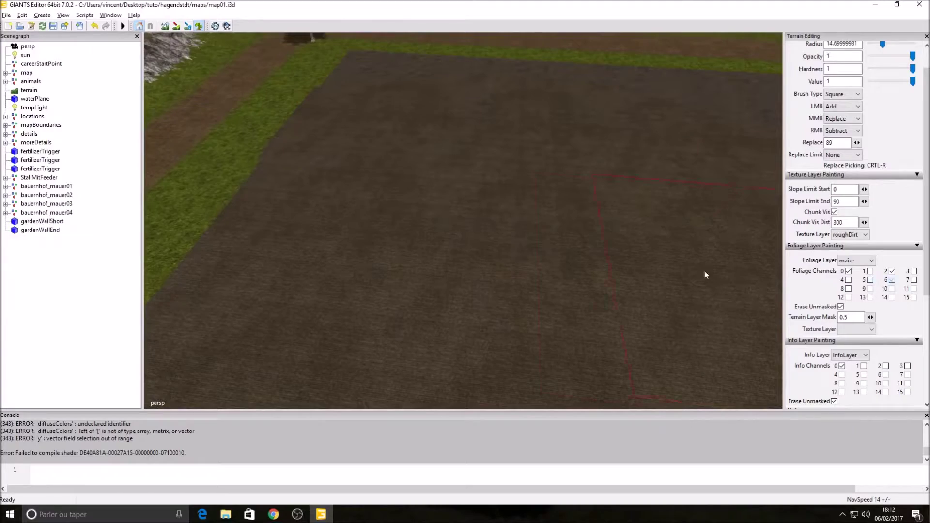
Paint a square maize patch using channel 6 instead of 5 alongside channels 0 and 2, and erase most of it
{"action": "left_click", "coordinate": [521, 249]}
{"action": "mouse_move", "coordinate": [513, 275]}
{"action": "right_mouse_down", "text": "alt"}
{"action": "mouse_move", "coordinate": [548, 251]}
{"action": "mouse_move", "coordinate": [702, 208]}
{"action": "mouse_move", "coordinate": [720, 225]}
{"action": "mouse_move", "coordinate": [670, 226]}
{"action": "mouse_move", "coordinate": [602, 209]}
{"action": "mouse_move", "coordinate": [587, 183]}
{"action": "mouse_move", "coordinate": [460, 218]}
{"action": "mouse_move", "coordinate": [449, 274]}
{"action": "mouse_move", "coordinate": [458, 340]}
{"action": "right_mouse_up", "text": "alt"}
{"action": "mouse_move", "coordinate": [516, 370]}
{"action": "right_mouse_down"}
{"action": "mouse_move", "coordinate": [541, 298]}
{"action": "mouse_move", "coordinate": [493, 233]}
{"action": "right_mouse_up"}
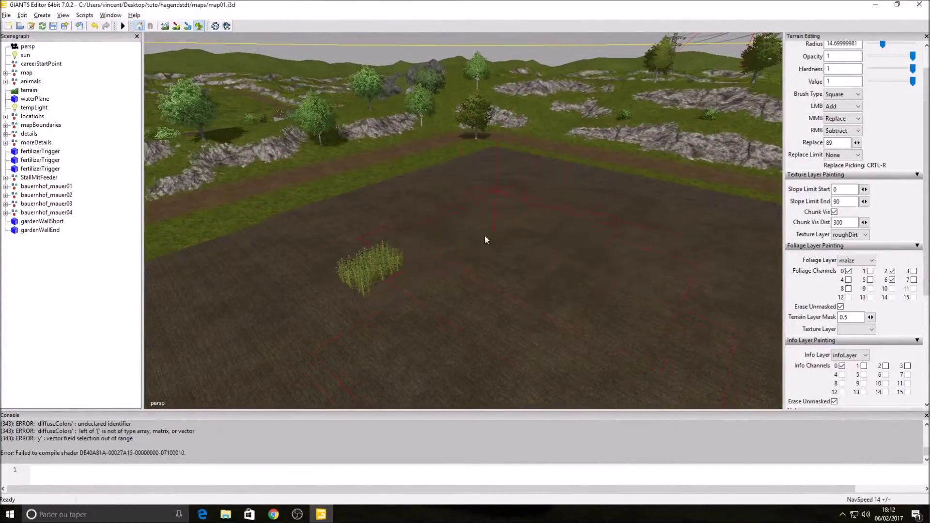
Paint and erase maize patches with channels 0 and 2, first combined with channels 5 and 6, and again with channels 4 and 6
{"action": "left_click", "coordinate": [869, 280]}
{"action": "left_click", "coordinate": [560, 258]}
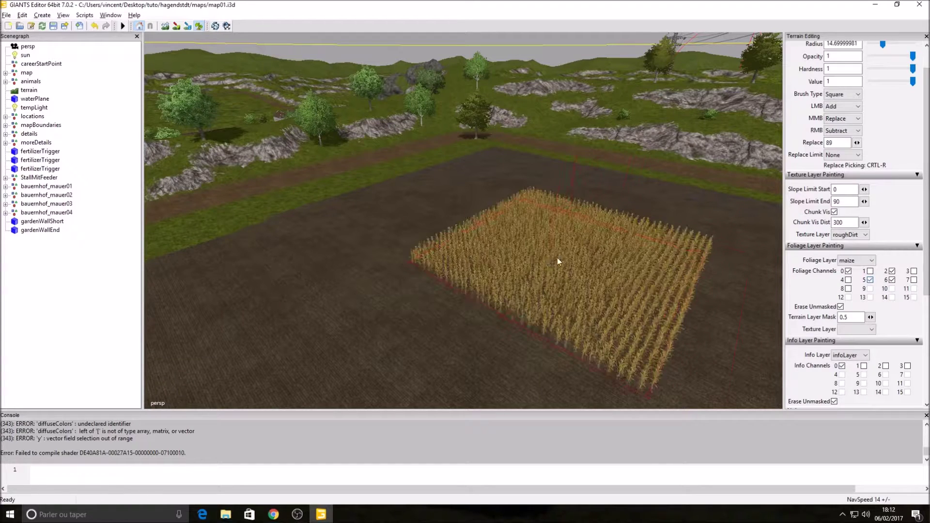
{"action": "mouse_move", "coordinate": [537, 260]}
{"action": "right_mouse_down"}
{"action": "mouse_move", "coordinate": [568, 277]}
{"action": "mouse_move", "coordinate": [549, 207]}
{"action": "mouse_move", "coordinate": [469, 282]}
{"action": "right_mouse_up"}
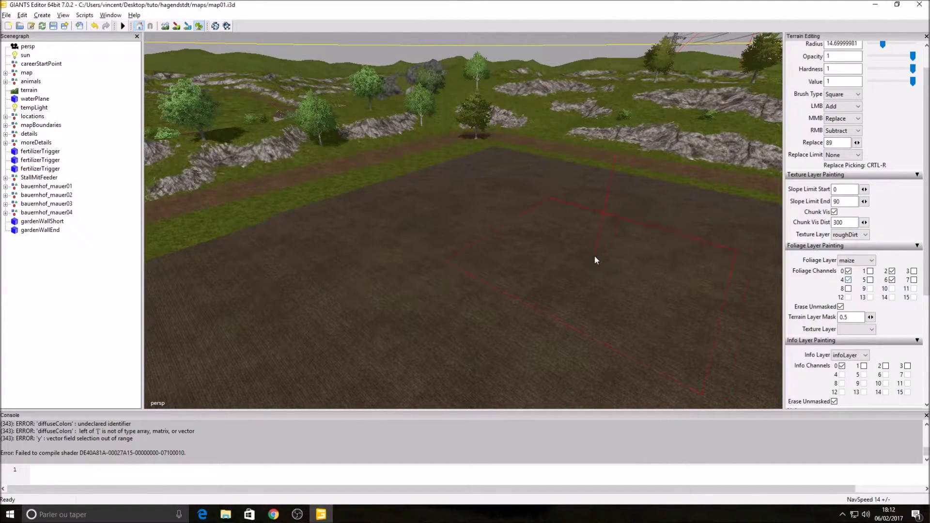
{"action": "mouse_move", "coordinate": [593, 260]}
{"action": "left_mouse_down"}
{"action": "mouse_move", "coordinate": [533, 259]}
{"action": "mouse_move", "coordinate": [580, 275]}
{"action": "mouse_move", "coordinate": [652, 255]}
{"action": "left_mouse_up"}
{"action": "mouse_move", "coordinate": [652, 255]}
{"action": "right_mouse_down"}
{"action": "mouse_move", "coordinate": [633, 260]}
{"action": "mouse_move", "coordinate": [457, 235]}
{"action": "mouse_move", "coordinate": [661, 237]}
{"action": "right_mouse_up"}
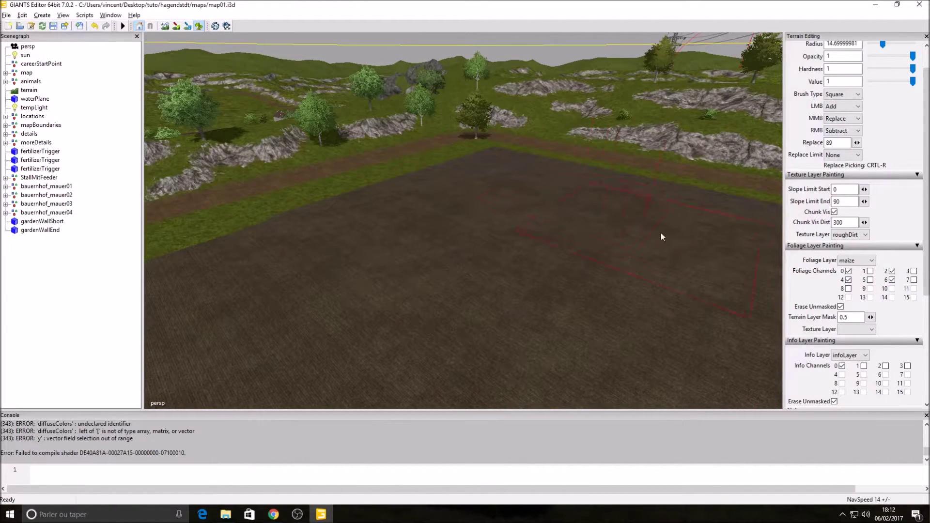
Paint a maize patch with foliage channels 0, 2 and 7, and erase it completely
{"action": "left_click", "coordinate": [848, 281]}
{"action": "left_click", "coordinate": [504, 266]}
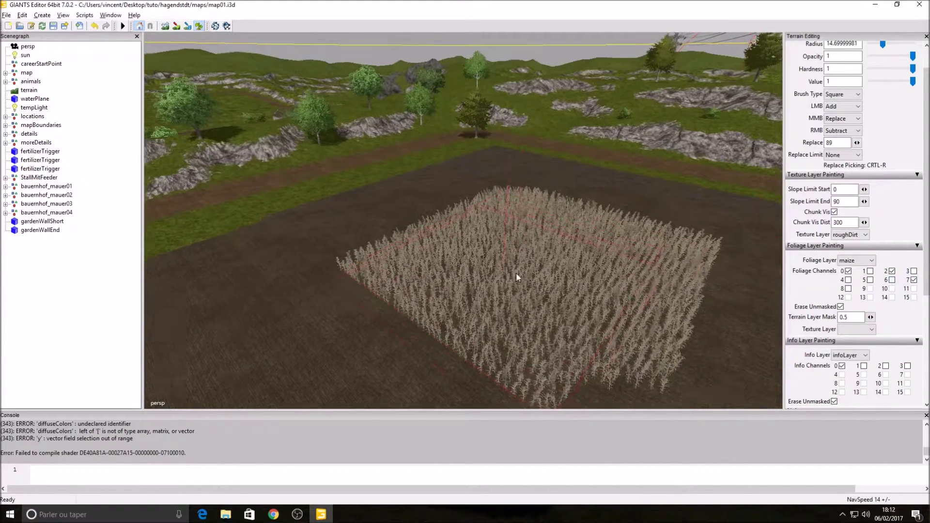
{"action": "scroll", "coordinate": [661, 251], "scroll_direction": "up", "scroll_amount": 3}
{"action": "scroll", "coordinate": [586, 240], "scroll_direction": "up", "scroll_amount": 5}
{"action": "scroll", "coordinate": [618, 242], "scroll_direction": "up", "scroll_amount": 2}
{"action": "scroll", "coordinate": [617, 242], "scroll_direction": "down", "scroll_amount": 8}
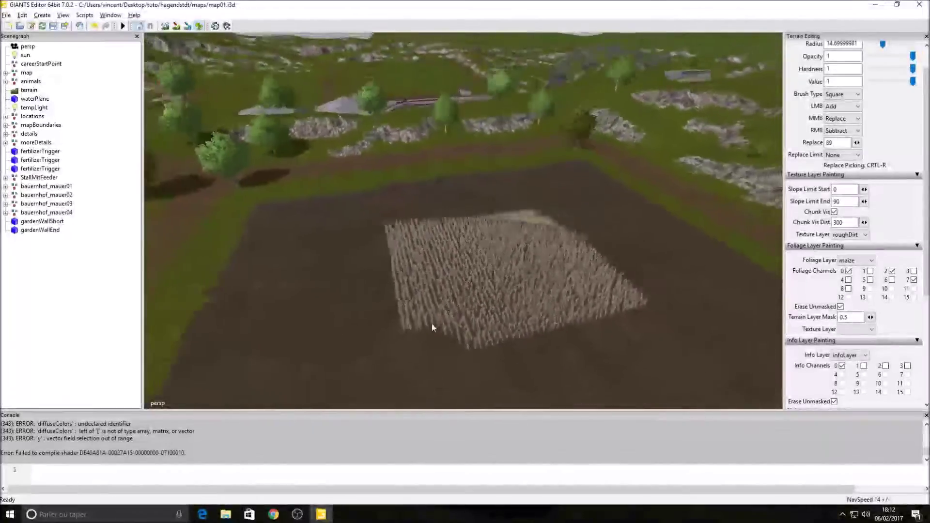
{"action": "mouse_move", "coordinate": [502, 303]}
{"action": "right_mouse_down"}
{"action": "mouse_move", "coordinate": [560, 251]}
{"action": "mouse_move", "coordinate": [412, 252]}
{"action": "mouse_move", "coordinate": [553, 236]}
{"action": "right_mouse_up"}
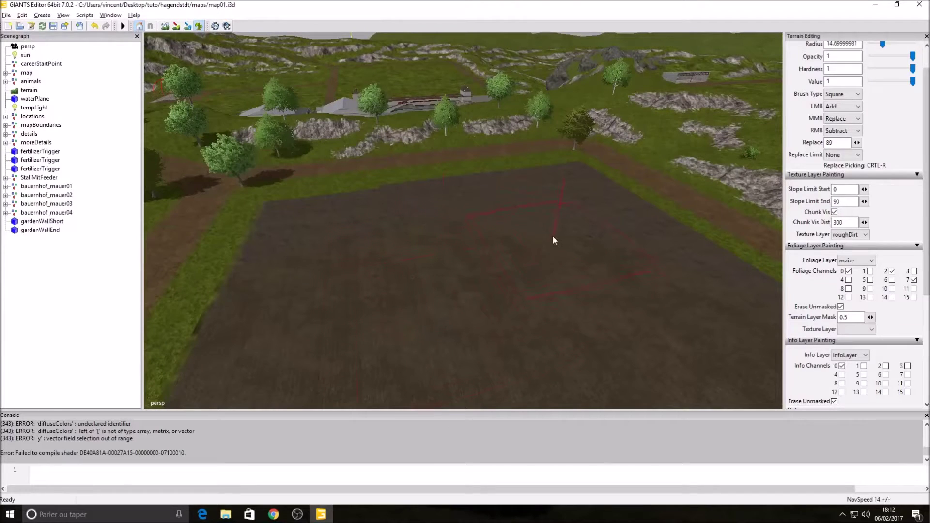
Replace foliage channel 7 with channel 6 and paint maize over one end of the cultivated field and along its side
{"action": "left_click", "coordinate": [913, 280]}
{"action": "left_click", "coordinate": [891, 280]}
{"action": "mouse_move", "coordinate": [490, 276]}
{"action": "left_mouse_down"}
{"action": "mouse_move", "coordinate": [398, 275]}
{"action": "mouse_move", "coordinate": [332, 232]}
{"action": "mouse_move", "coordinate": [401, 218]}
{"action": "left_mouse_up"}
{"action": "mouse_move", "coordinate": [457, 209]}
{"action": "left_mouse_down"}
{"action": "mouse_move", "coordinate": [571, 199]}
{"action": "mouse_move", "coordinate": [519, 211]}
{"action": "left_mouse_up"}
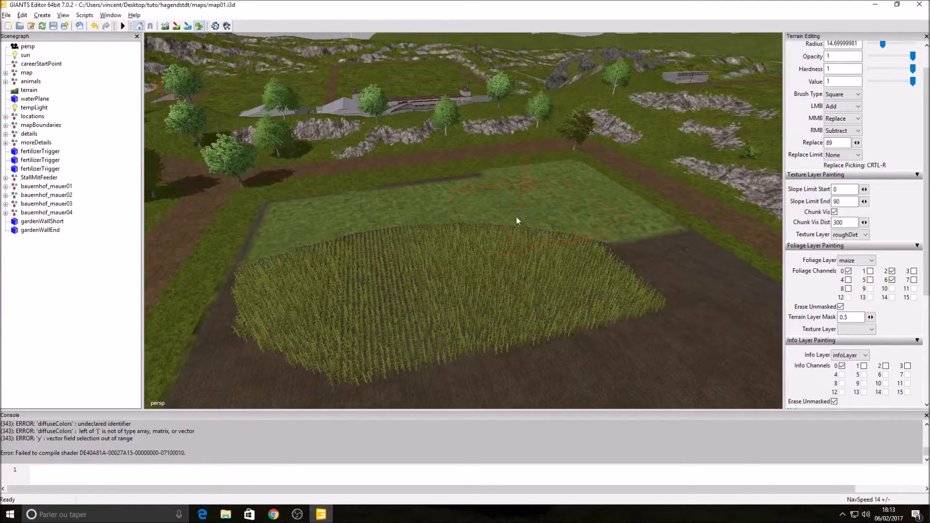
{"action": "scroll", "coordinate": [519, 211], "scroll_direction": "up", "scroll_amount": 5}
{"action": "mouse_move", "coordinate": [463, 216]}
{"action": "right_mouse_down"}
{"action": "mouse_move", "coordinate": [397, 176]}
{"action": "mouse_move", "coordinate": [767, 156]}
{"action": "mouse_move", "coordinate": [416, 282]}
{"action": "mouse_move", "coordinate": [518, 263]}
{"action": "mouse_move", "coordinate": [493, 242]}
{"action": "right_mouse_up"}
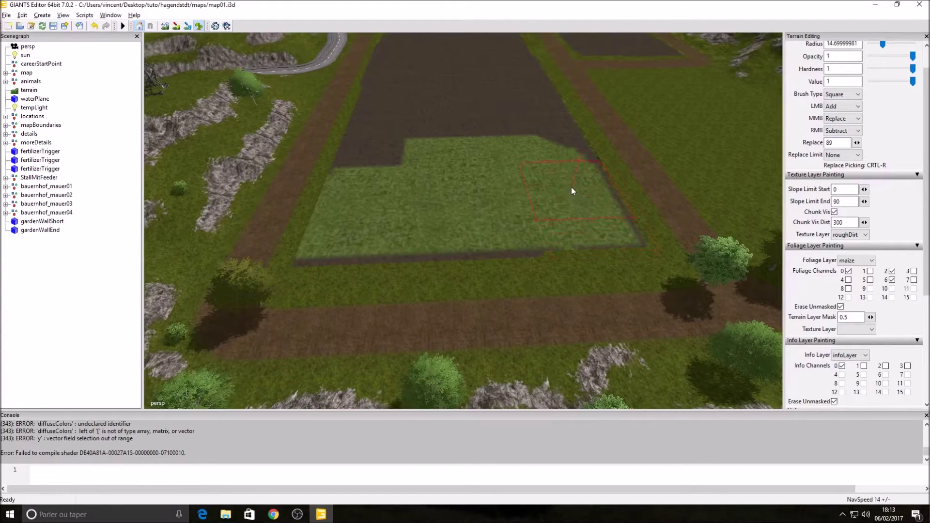
{"action": "mouse_move", "coordinate": [536, 125]}
{"action": "left_mouse_down"}
{"action": "mouse_move", "coordinate": [511, 60]}
{"action": "mouse_move", "coordinate": [493, 47]}
{"action": "left_mouse_up"}
{"action": "mouse_move", "coordinate": [480, 87]}
{"action": "left_mouse_down"}
{"action": "mouse_move", "coordinate": [479, 122]}
{"action": "mouse_move", "coordinate": [420, 156]}
{"action": "mouse_move", "coordinate": [392, 141]}
{"action": "mouse_move", "coordinate": [376, 156]}
{"action": "mouse_move", "coordinate": [395, 115]}
{"action": "left_mouse_up"}
{"action": "left_click", "coordinate": [398, 92]}
Paint maize along the remaining side and through the middle of the field towards the farm buildings
{"action": "left_click_drag", "start_coordinate": [459, 166], "coordinate": [457, 140], "text": "alt"}
{"action": "scroll", "coordinate": [440, 194], "scroll_direction": "up", "scroll_amount": 3}
{"action": "left_click_drag", "start_coordinate": [441, 194], "coordinate": [408, 152], "text": "alt"}
{"action": "scroll", "coordinate": [481, 267], "scroll_direction": "up", "scroll_amount": 5}
{"action": "left_click_drag", "start_coordinate": [538, 288], "coordinate": [529, 330], "text": "alt"}
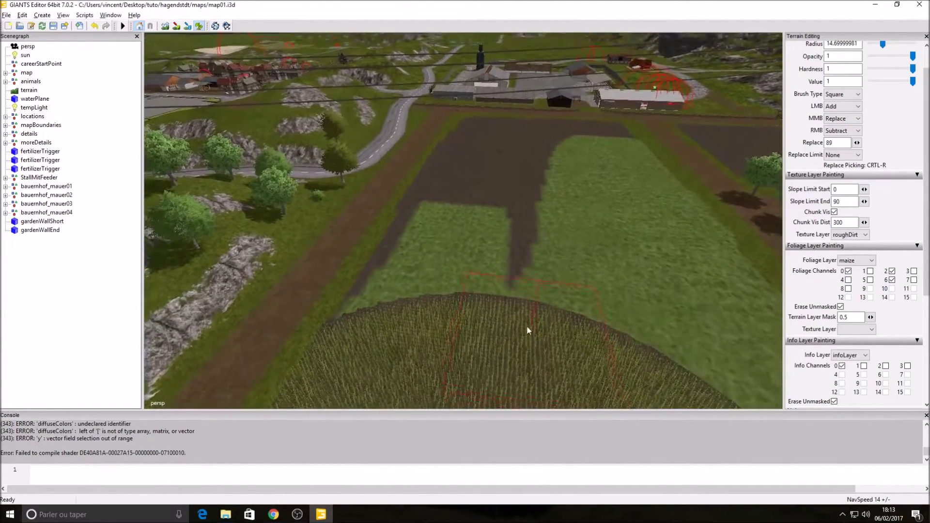
{"action": "mouse_move", "coordinate": [455, 307]}
{"action": "left_mouse_down"}
{"action": "mouse_move", "coordinate": [421, 294]}
{"action": "mouse_move", "coordinate": [434, 225]}
{"action": "mouse_move", "coordinate": [477, 151]}
{"action": "mouse_move", "coordinate": [475, 135]}
{"action": "mouse_move", "coordinate": [487, 132]}
{"action": "left_mouse_up"}
{"action": "left_click_drag", "start_coordinate": [535, 179], "coordinate": [536, 256]}
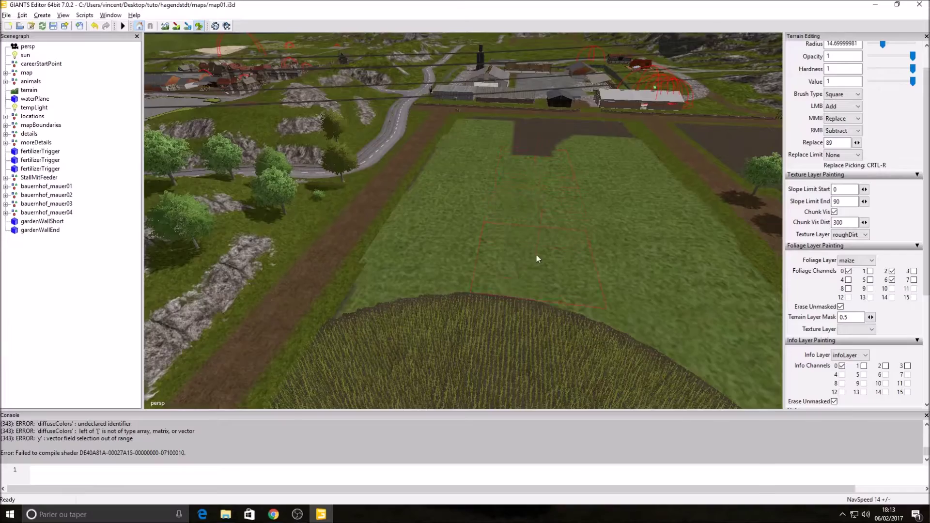
Fill the remaining bare ground at the farm end of the field with maize
{"action": "middle_click_drag", "start_coordinate": [536, 256], "coordinate": [571, 217], "text": "alt"}
{"action": "left_click_drag", "start_coordinate": [571, 217], "coordinate": [585, 176], "text": "alt"}
{"action": "middle_click_drag", "start_coordinate": [585, 176], "coordinate": [616, 212], "text": "alt"}
{"action": "scroll", "coordinate": [625, 215], "scroll_direction": "up", "scroll_amount": 5}
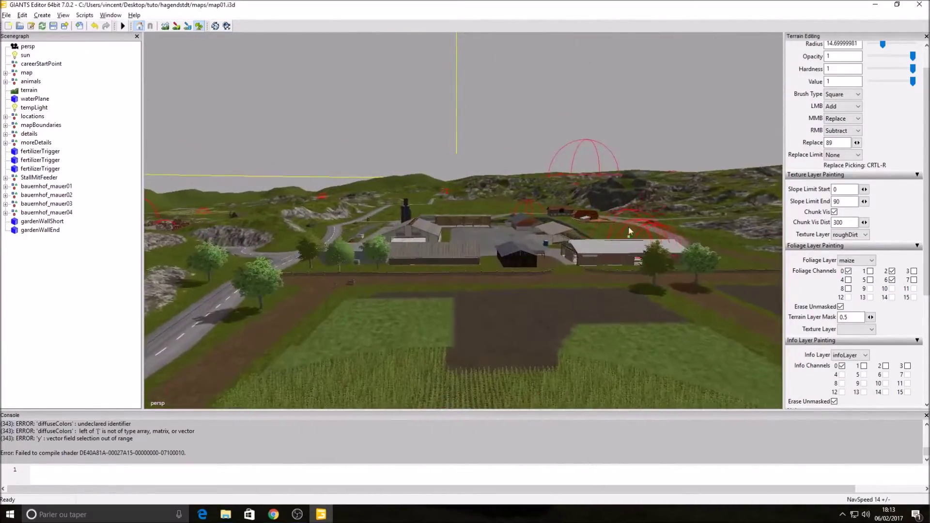
{"action": "left_click_drag", "start_coordinate": [587, 243], "coordinate": [573, 299], "text": "alt"}
{"action": "left_click_drag", "start_coordinate": [509, 285], "coordinate": [542, 243]}
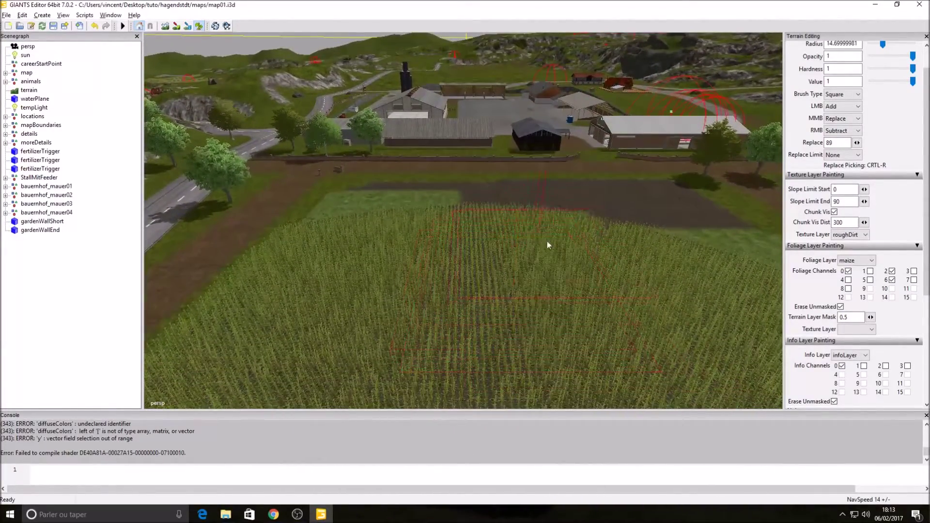
{"action": "mouse_move", "coordinate": [625, 231]}
{"action": "left_mouse_down"}
{"action": "mouse_move", "coordinate": [649, 220]}
{"action": "mouse_move", "coordinate": [649, 203]}
{"action": "mouse_move", "coordinate": [444, 208]}
{"action": "left_mouse_up"}
{"action": "left_click", "coordinate": [421, 226]}
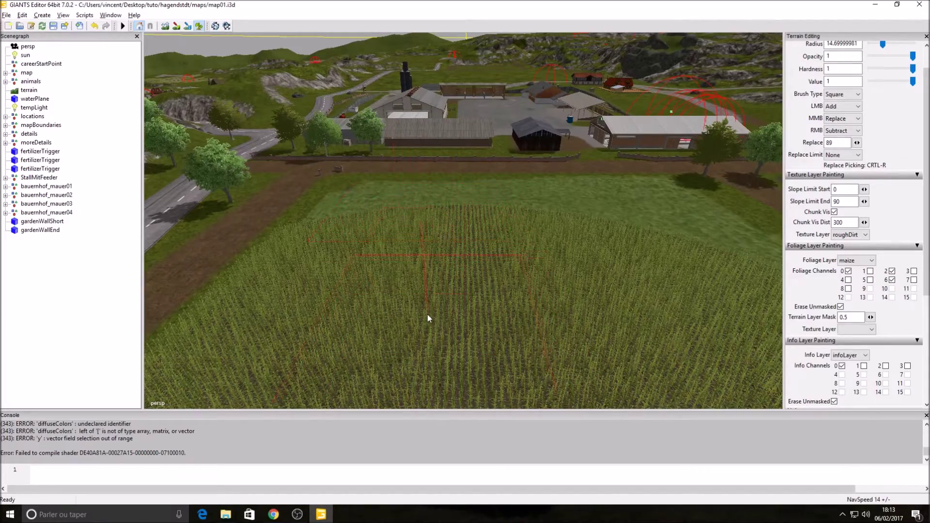
Reduce the brush radius to 6.69999981 and erase the maize spilling over the grass border along the fenced track
{"action": "right_click_drag", "start_coordinate": [427, 316], "coordinate": [550, 261], "text": "alt"}
{"action": "left_click_drag", "start_coordinate": [550, 261], "coordinate": [426, 257], "text": "alt"}
{"action": "right_click_drag", "start_coordinate": [426, 257], "coordinate": [462, 204], "text": "alt"}
{"action": "left_click_drag", "start_coordinate": [462, 204], "coordinate": [449, 232], "text": "alt"}
{"action": "right_click_drag", "start_coordinate": [449, 232], "coordinate": [527, 138], "text": "alt"}
{"action": "left_click_drag", "start_coordinate": [527, 138], "coordinate": [318, 181], "text": "alt"}
{"action": "right_click_drag", "start_coordinate": [319, 182], "coordinate": [407, 164], "text": "alt"}
{"action": "mouse_move", "coordinate": [407, 165]}
{"action": "left_mouse_down", "text": "alt"}
{"action": "mouse_move", "coordinate": [306, 178]}
{"action": "mouse_move", "coordinate": [235, 202]}
{"action": "left_mouse_up", "text": "alt"}
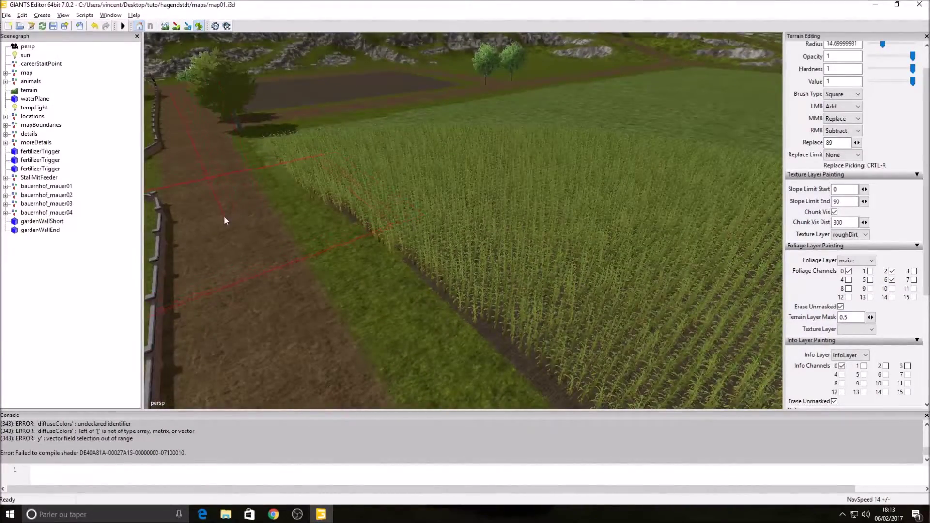
{"action": "scroll", "coordinate": [233, 214], "scroll_direction": "down", "scroll_amount": 10}
{"action": "right_click_drag", "start_coordinate": [265, 199], "coordinate": [242, 160]}
{"action": "right_click_drag", "start_coordinate": [272, 214], "coordinate": [307, 246]}
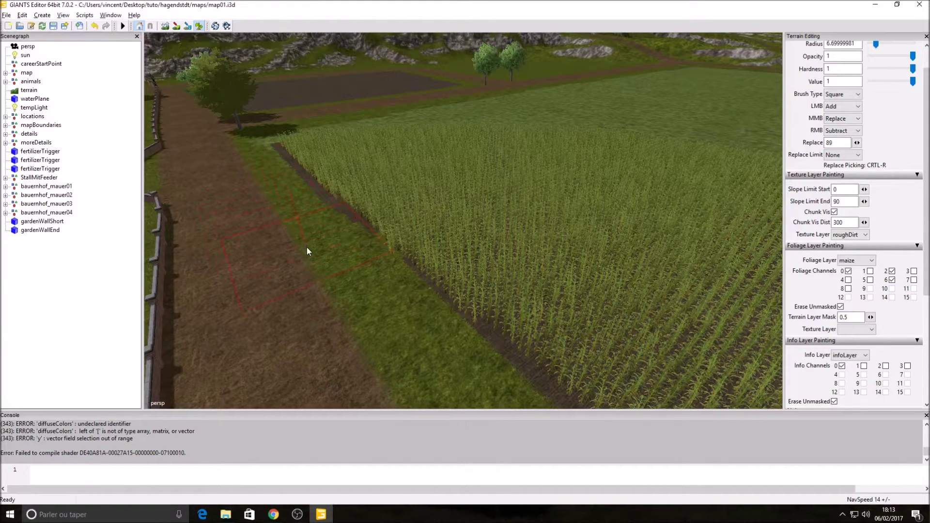
Trim the maize along the grass border at the field corner and on the road side, touching up its edge
{"action": "left_click_drag", "start_coordinate": [358, 308], "coordinate": [445, 351], "text": "alt"}
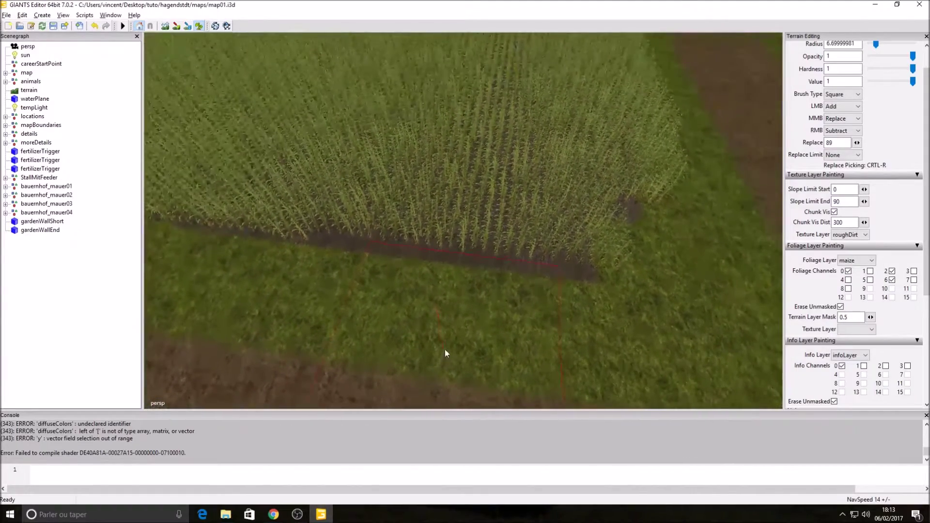
{"action": "mouse_move", "coordinate": [710, 303]}
{"action": "right_mouse_down"}
{"action": "mouse_move", "coordinate": [743, 263]}
{"action": "mouse_move", "coordinate": [753, 228]}
{"action": "mouse_move", "coordinate": [730, 202]}
{"action": "mouse_move", "coordinate": [721, 213]}
{"action": "mouse_move", "coordinate": [722, 179]}
{"action": "mouse_move", "coordinate": [687, 52]}
{"action": "right_mouse_up"}
{"action": "mouse_move", "coordinate": [687, 54]}
{"action": "left_mouse_down", "text": "alt"}
{"action": "mouse_move", "coordinate": [701, 138]}
{"action": "mouse_move", "coordinate": [622, 151]}
{"action": "mouse_move", "coordinate": [534, 207]}
{"action": "mouse_move", "coordinate": [571, 191]}
{"action": "mouse_move", "coordinate": [517, 262]}
{"action": "mouse_move", "coordinate": [480, 277]}
{"action": "left_mouse_up", "text": "alt"}
{"action": "right_click_drag", "start_coordinate": [480, 277], "coordinate": [513, 260]}
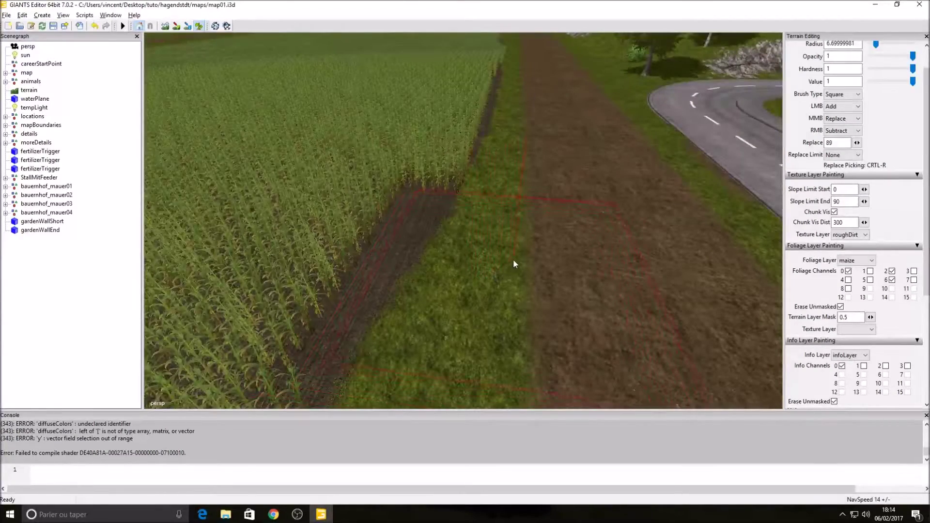
{"action": "left_click_drag", "start_coordinate": [297, 228], "coordinate": [268, 259]}
Set the foliage layer to sunflower, enable channel 6 alongside channels 0 and 3, and paint a small patch in the other cultivated field
{"action": "left_click_drag", "start_coordinate": [350, 187], "coordinate": [295, 153], "text": "alt"}
{"action": "scroll", "coordinate": [439, 104], "scroll_direction": "up", "scroll_amount": 10}
{"action": "left_click_drag", "start_coordinate": [438, 102], "coordinate": [455, 26], "text": "alt"}
{"action": "left_click_drag", "start_coordinate": [224, 131], "coordinate": [380, 210], "text": "alt"}
{"action": "left_click", "coordinate": [871, 261]}
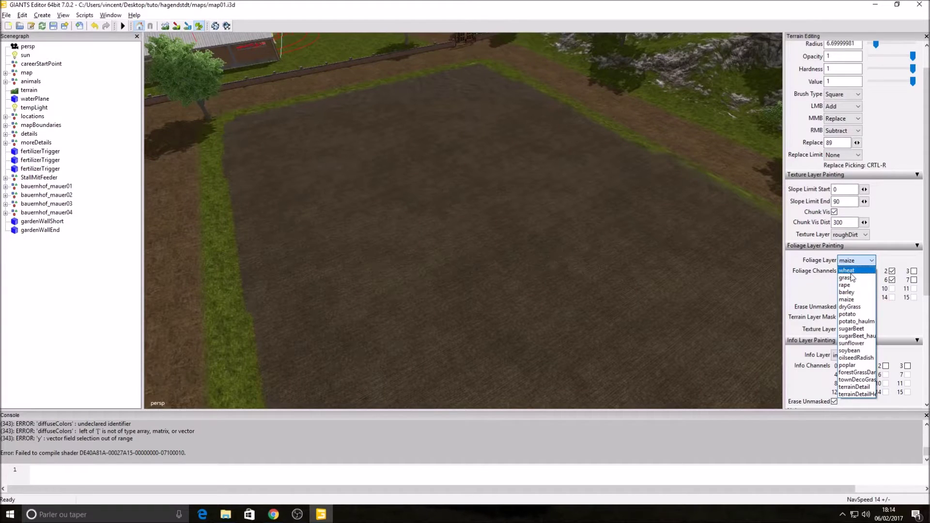
{"action": "left_click", "coordinate": [850, 343]}
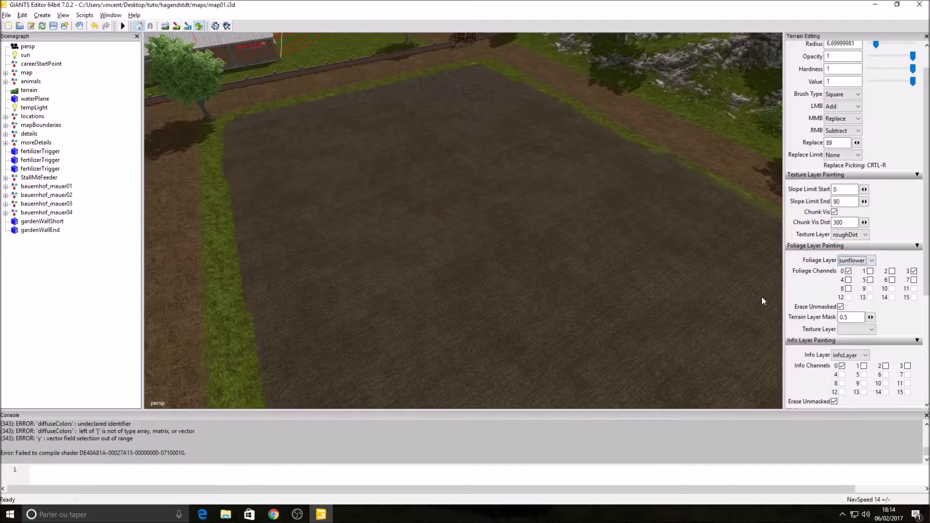
{"action": "left_click", "coordinate": [892, 280]}
{"action": "left_click_drag", "start_coordinate": [468, 247], "coordinate": [489, 239]}
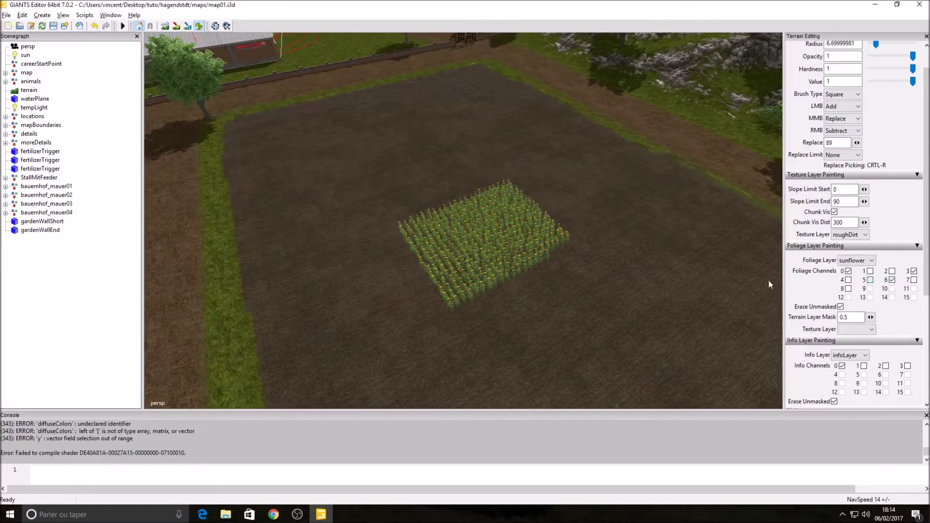
Extend the sunflower patch in the bare field using channels 0, 3 and 6, and view the plants up close
{"action": "left_click", "coordinate": [487, 262]}
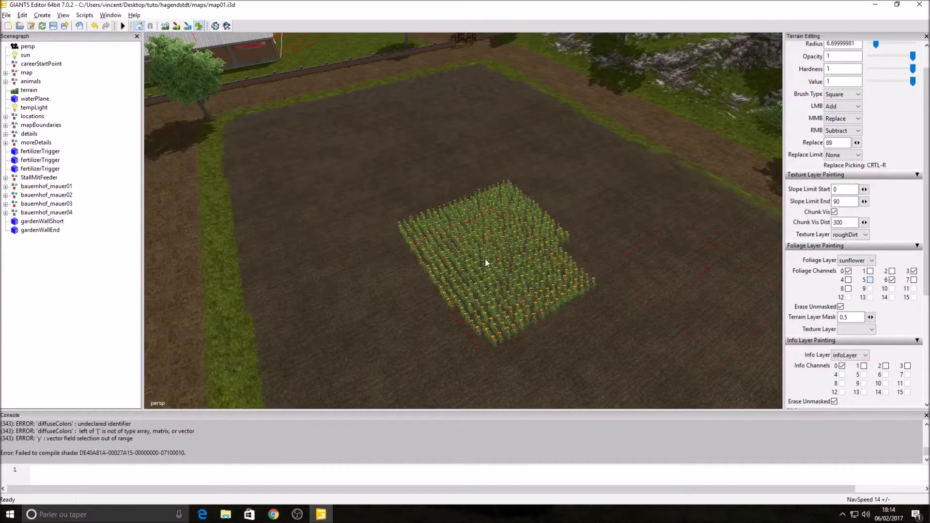
{"action": "mouse_move", "coordinate": [539, 282]}
{"action": "left_mouse_down"}
{"action": "mouse_move", "coordinate": [493, 296]}
{"action": "mouse_move", "coordinate": [498, 229]}
{"action": "mouse_move", "coordinate": [409, 267]}
{"action": "left_mouse_up"}
{"action": "mouse_move", "coordinate": [554, 357]}
{"action": "right_mouse_down", "text": "alt"}
{"action": "mouse_move", "coordinate": [739, 274]}
{"action": "mouse_move", "coordinate": [567, 284]}
{"action": "right_mouse_up", "text": "alt"}
Try the sunflower layer with channel 7 in place of channel 6, paint a patch in the field, and erase it
{"action": "left_click", "coordinate": [871, 279]}
{"action": "left_click", "coordinate": [893, 280]}
{"action": "mouse_move", "coordinate": [745, 280]}
{"action": "left_mouse_down"}
{"action": "mouse_move", "coordinate": [512, 272]}
{"action": "mouse_move", "coordinate": [606, 269]}
{"action": "mouse_move", "coordinate": [390, 287]}
{"action": "mouse_move", "coordinate": [537, 260]}
{"action": "mouse_move", "coordinate": [350, 179]}
{"action": "mouse_move", "coordinate": [518, 225]}
{"action": "left_mouse_up"}
{"action": "mouse_move", "coordinate": [518, 225]}
{"action": "right_mouse_down"}
{"action": "mouse_move", "coordinate": [636, 299]}
{"action": "mouse_move", "coordinate": [597, 195]}
{"action": "mouse_move", "coordinate": [417, 135]}
{"action": "mouse_move", "coordinate": [317, 204]}
{"action": "mouse_move", "coordinate": [452, 198]}
{"action": "mouse_move", "coordinate": [477, 380]}
{"action": "mouse_move", "coordinate": [431, 247]}
{"action": "right_mouse_up"}
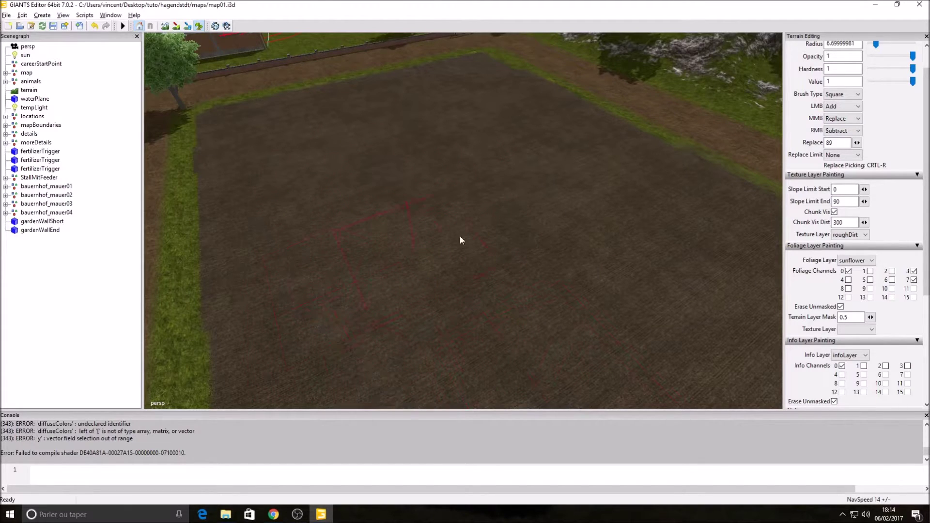
Switch the sunflower layer from channel 7 back to channel 6, paint a patch, and erase it from the field
{"action": "left_click", "coordinate": [914, 280]}
{"action": "left_click", "coordinate": [892, 280]}
{"action": "left_click_drag", "start_coordinate": [523, 259], "coordinate": [537, 268]}
{"action": "mouse_move", "coordinate": [579, 264]}
{"action": "right_mouse_down"}
{"action": "mouse_move", "coordinate": [568, 214]}
{"action": "mouse_move", "coordinate": [538, 298]}
{"action": "right_mouse_up"}
Set the foliage layer to potato, enable channels 5 and 6 alongside 0, 1 and 2, paint a patch, inspect it up close, and erase it
{"action": "left_click", "coordinate": [856, 260]}
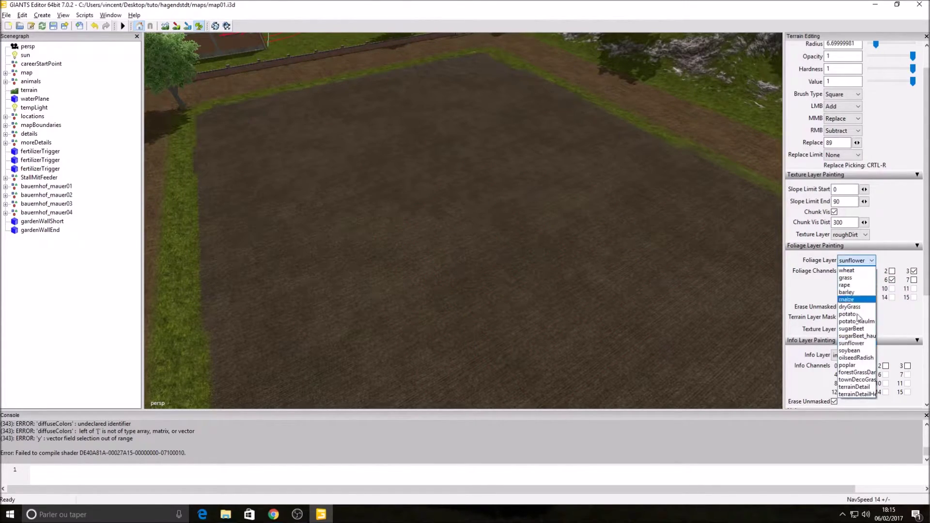
{"action": "left_click", "coordinate": [848, 316]}
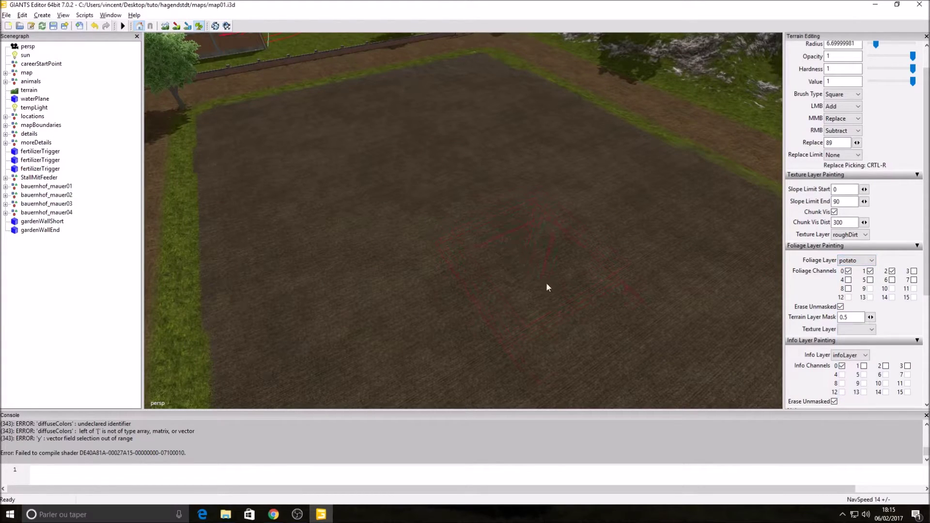
{"action": "left_click", "coordinate": [870, 280]}
{"action": "mouse_move", "coordinate": [572, 296]}
{"action": "left_mouse_down"}
{"action": "mouse_move", "coordinate": [616, 262]}
{"action": "mouse_move", "coordinate": [432, 263]}
{"action": "mouse_move", "coordinate": [438, 275]}
{"action": "left_mouse_up"}
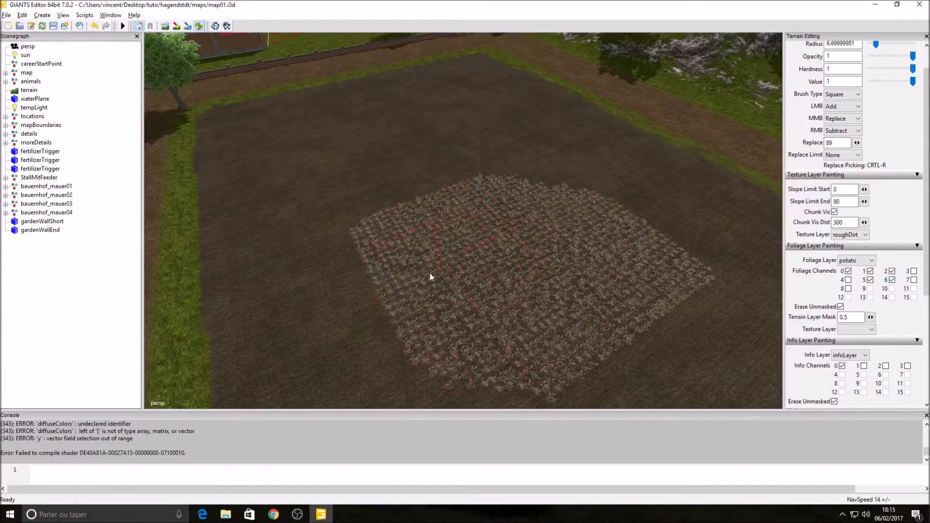
{"action": "scroll", "coordinate": [540, 269], "scroll_direction": "up", "scroll_amount": 10}
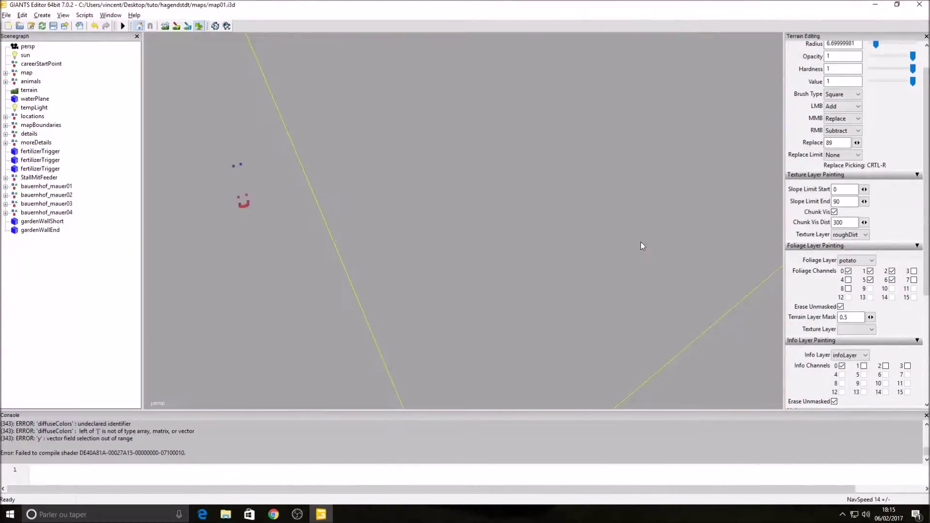
{"action": "scroll", "coordinate": [618, 249], "scroll_direction": "down", "scroll_amount": 8}
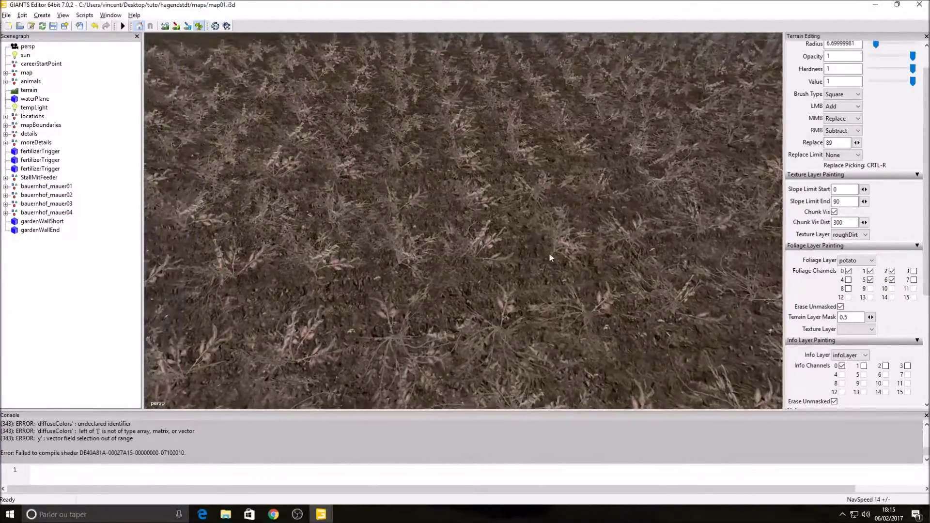
{"action": "scroll", "coordinate": [571, 246], "scroll_direction": "down", "scroll_amount": 10}
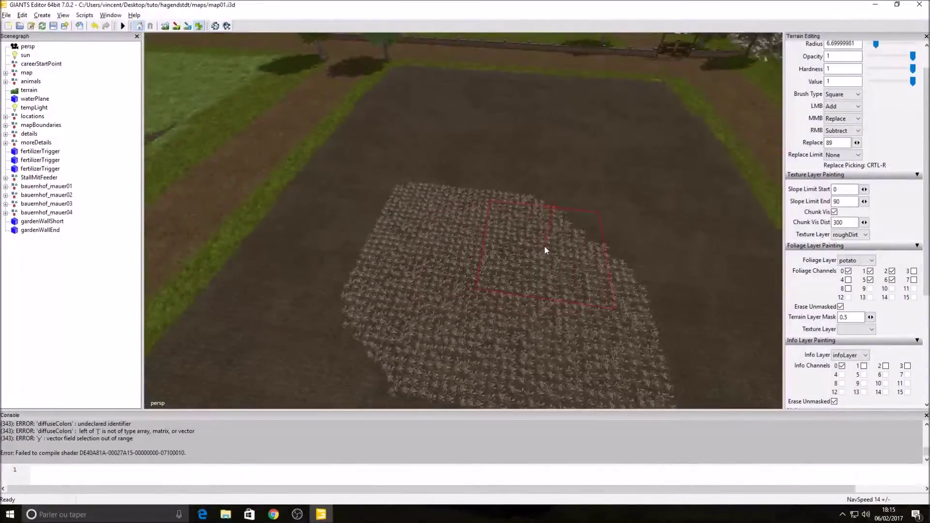
{"action": "mouse_move", "coordinate": [486, 274]}
{"action": "right_mouse_down"}
{"action": "mouse_move", "coordinate": [572, 261]}
{"action": "mouse_move", "coordinate": [439, 206]}
{"action": "mouse_move", "coordinate": [501, 300]}
{"action": "right_mouse_up"}
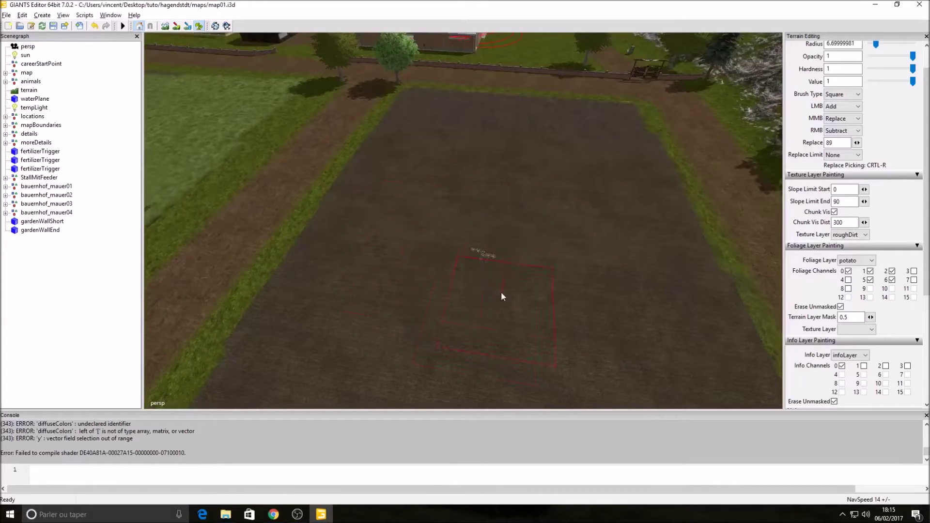
Replace channel 6 with channel 7 on the potato layer, paint a patch, inspect it up close, and clear it
{"action": "left_click", "coordinate": [892, 280]}
{"action": "scroll", "coordinate": [467, 308], "scroll_direction": "up", "scroll_amount": 10}
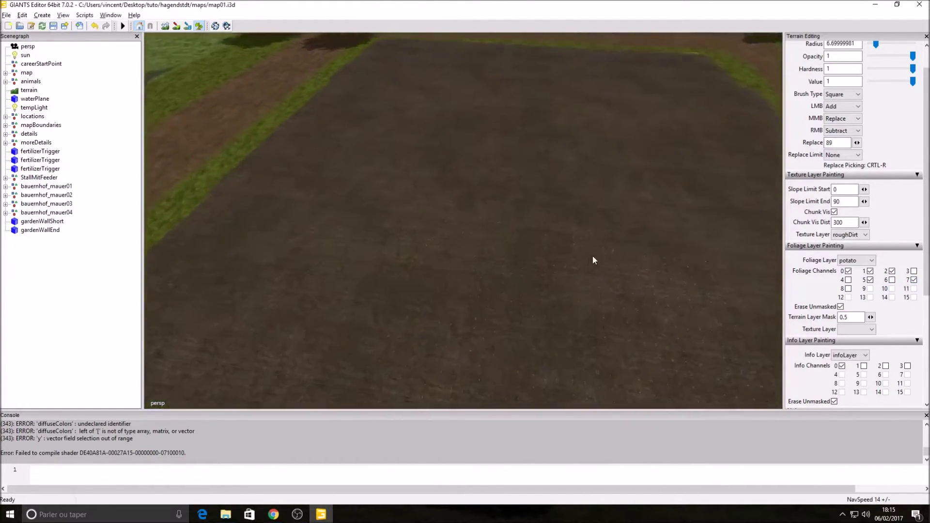
{"action": "scroll", "coordinate": [739, 230], "scroll_direction": "down", "scroll_amount": 5}
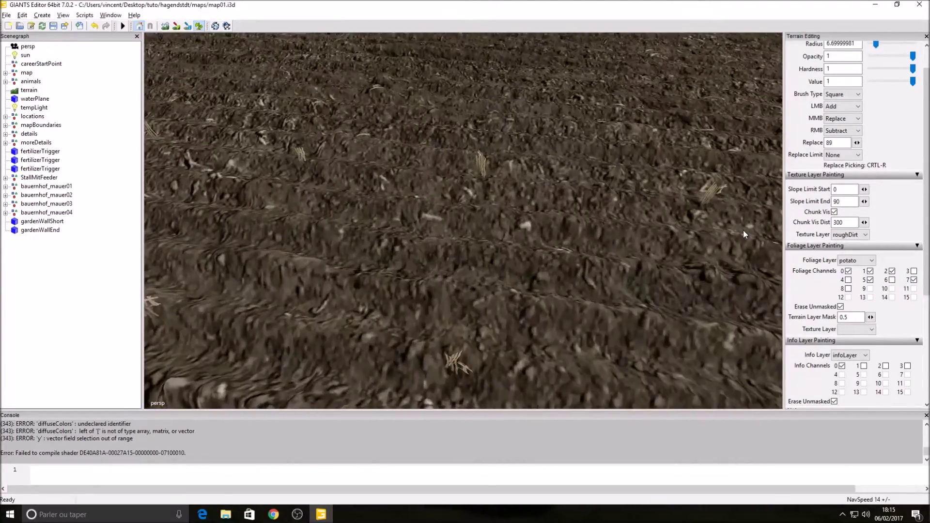
{"action": "scroll", "coordinate": [576, 233], "scroll_direction": "down", "scroll_amount": 6}
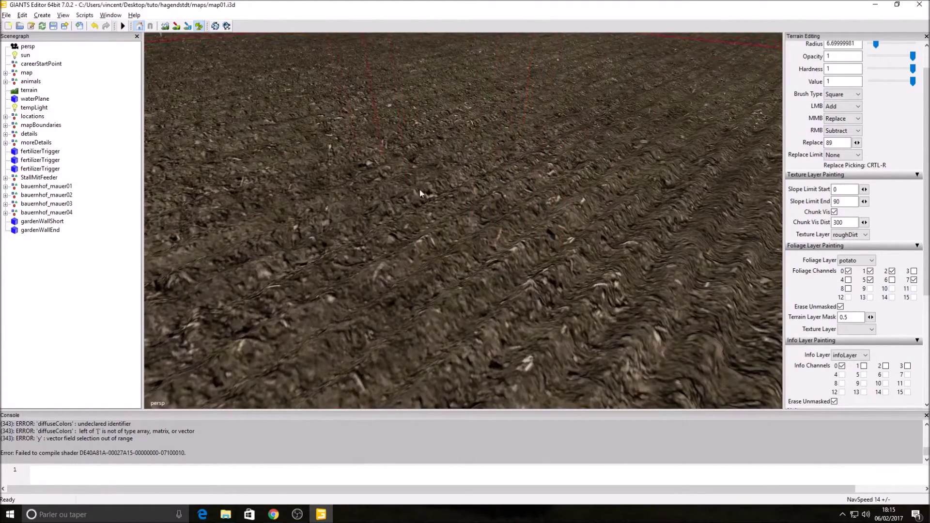
{"action": "scroll", "coordinate": [420, 246], "scroll_direction": "down", "scroll_amount": 10}
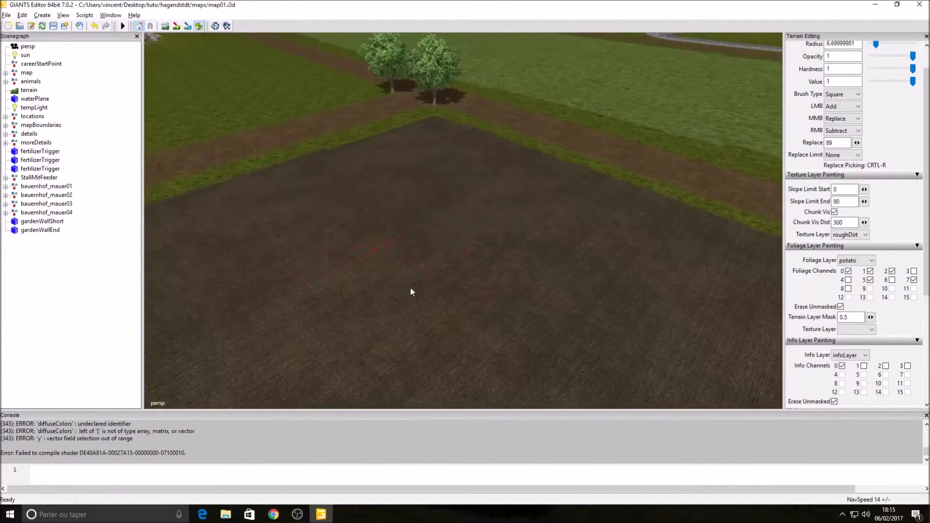
Replace channel 7 with channel 4 on the potato layer, paint a patch, inspect the plants up close, and clear it
{"action": "left_click", "coordinate": [913, 280]}
{"action": "left_click_drag", "start_coordinate": [537, 295], "coordinate": [506, 293]}
{"action": "scroll", "coordinate": [644, 310], "scroll_direction": "up", "scroll_amount": 3}
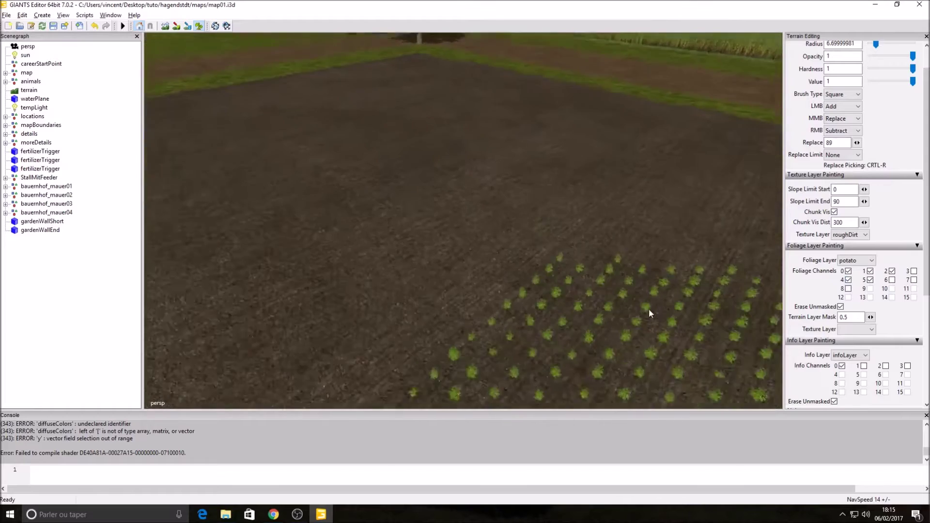
{"action": "scroll", "coordinate": [652, 310], "scroll_direction": "down", "scroll_amount": 3}
{"action": "scroll", "coordinate": [490, 254], "scroll_direction": "down", "scroll_amount": 2}
Replace channel 4 with channel 8 on the potato layer, paint a patch, inspect the plants up close, and clear it
{"action": "left_click", "coordinate": [848, 280]}
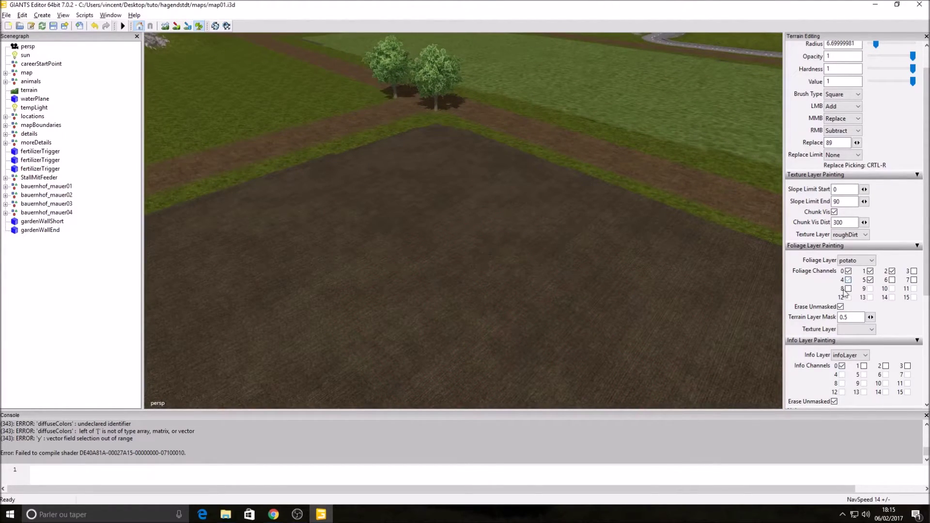
{"action": "left_click", "coordinate": [525, 285]}
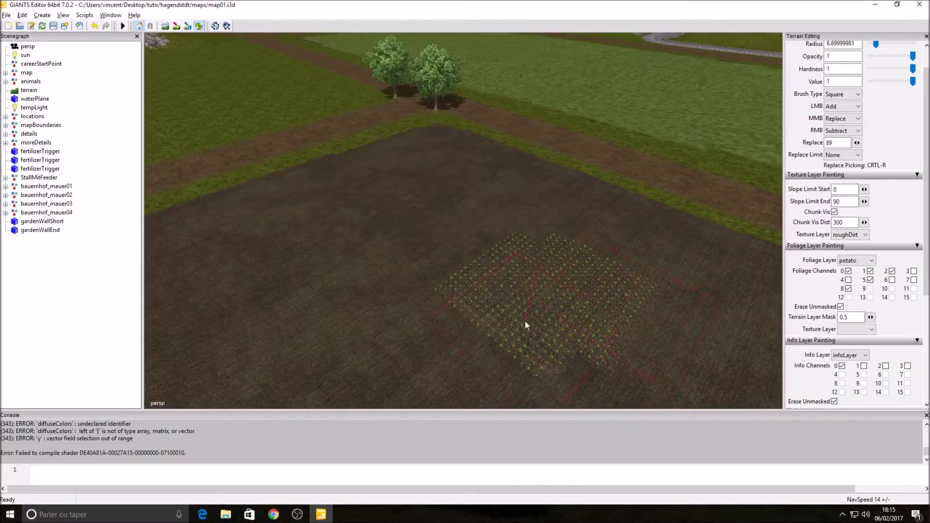
{"action": "scroll", "coordinate": [628, 304], "scroll_direction": "up", "scroll_amount": 5}
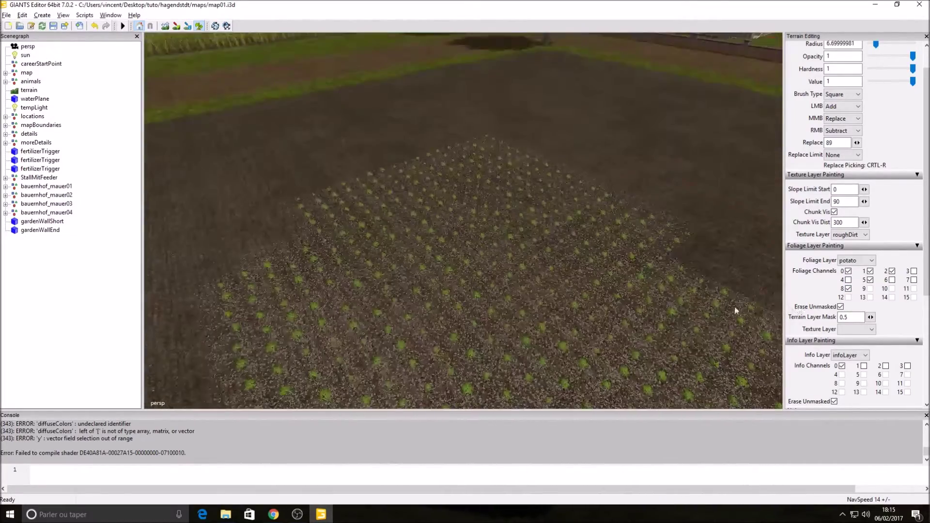
{"action": "scroll", "coordinate": [759, 310], "scroll_direction": "up", "scroll_amount": 5}
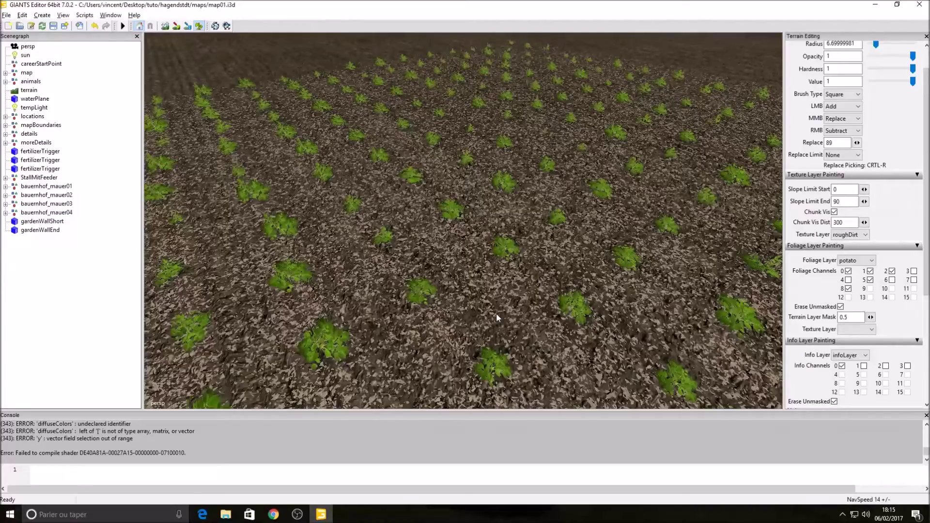
{"action": "scroll", "coordinate": [497, 317], "scroll_direction": "down", "scroll_amount": 3}
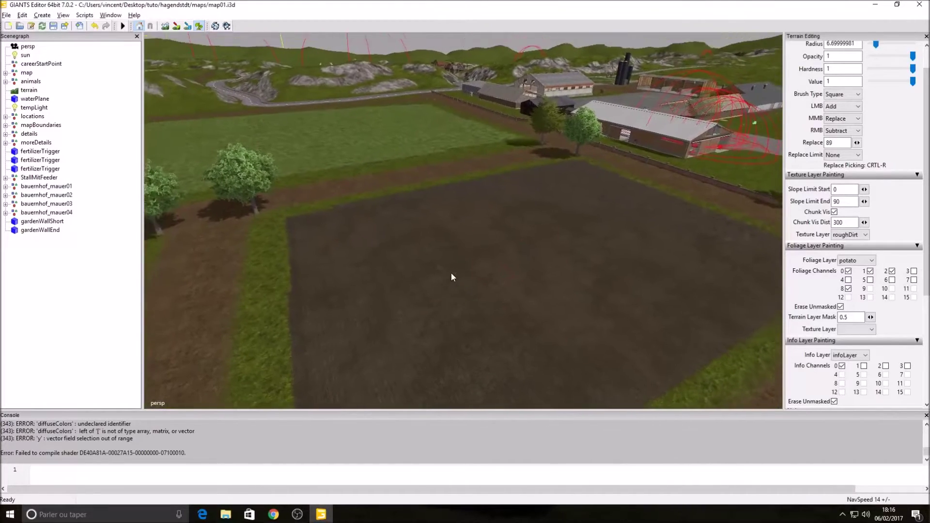
{"action": "left_click_drag", "start_coordinate": [451, 273], "coordinate": [454, 266], "text": "alt"}
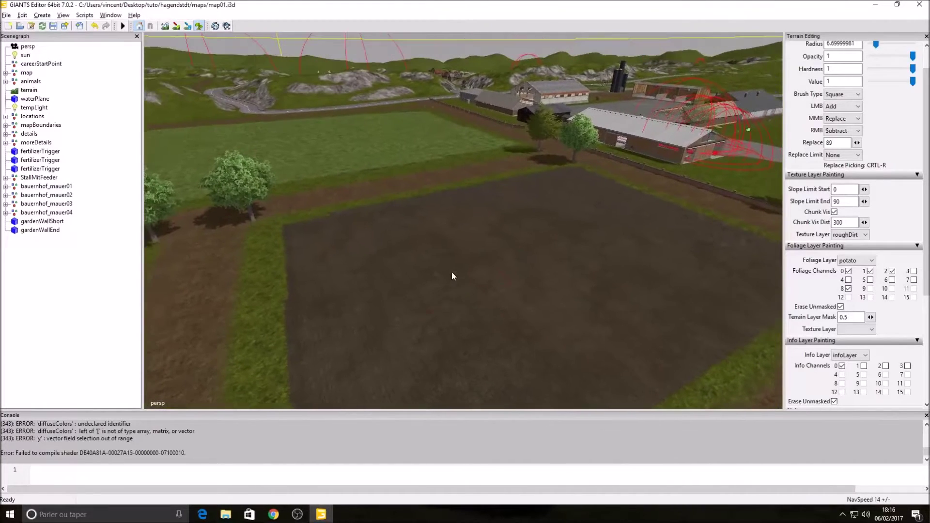
Set the foliage layer to rape, enable channel 5 alongside 0 and 1, paint a patch, inspect it up close, and erase it
{"action": "left_click", "coordinate": [867, 265]}
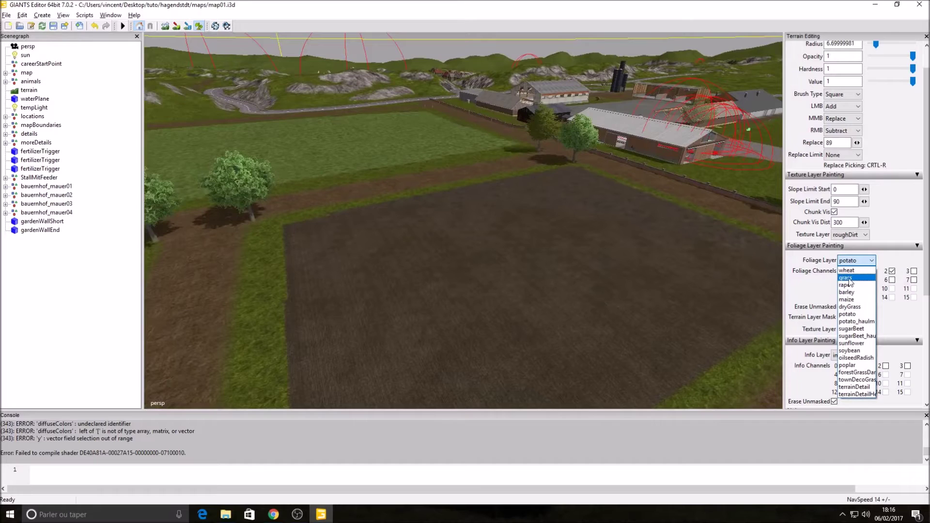
{"action": "left_click", "coordinate": [847, 285]}
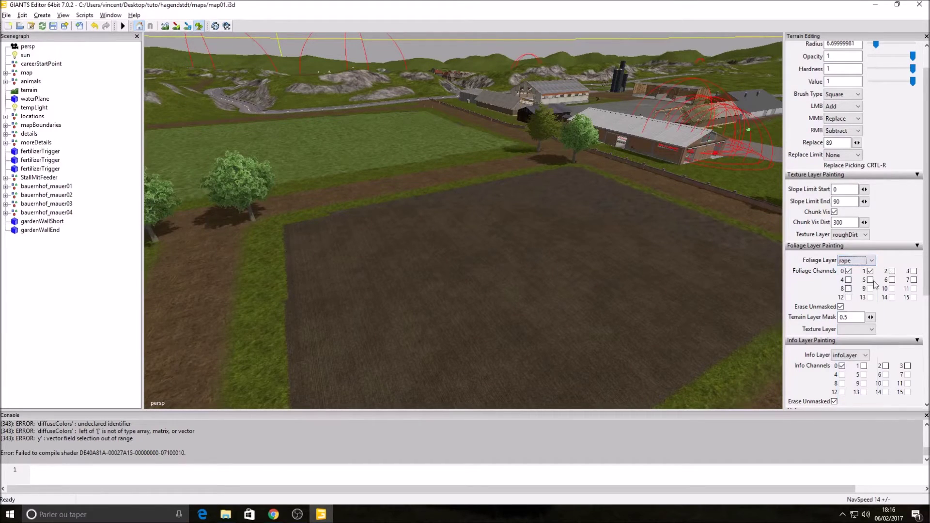
{"action": "left_click_drag", "start_coordinate": [590, 269], "coordinate": [586, 272]}
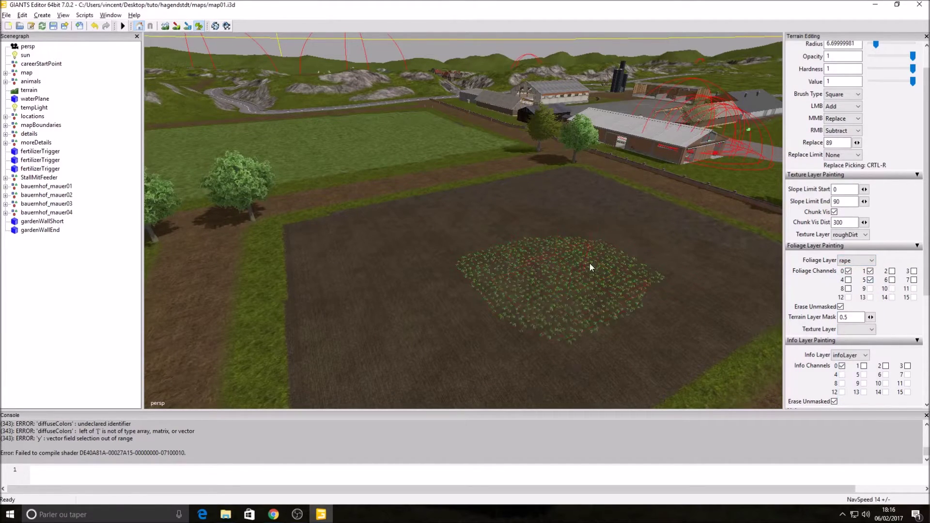
{"action": "right_click_drag", "start_coordinate": [499, 300], "coordinate": [681, 273], "text": "alt"}
{"action": "left_click_drag", "start_coordinate": [681, 273], "coordinate": [763, 335], "text": "alt"}
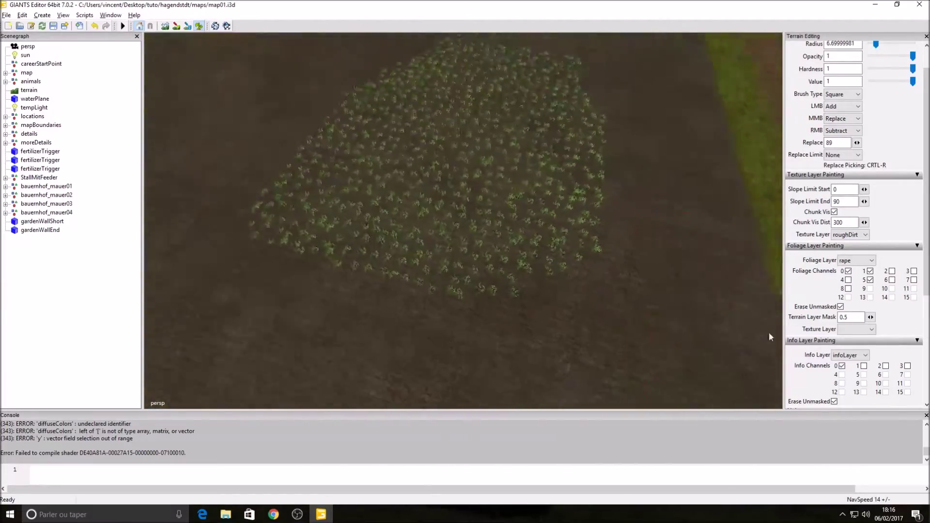
{"action": "right_click_drag", "start_coordinate": [405, 272], "coordinate": [464, 255], "text": "alt"}
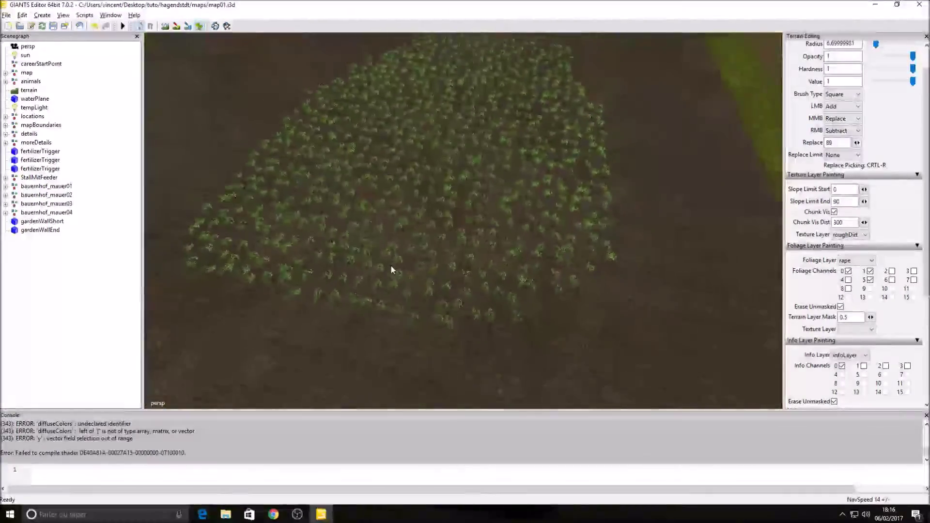
{"action": "mouse_move", "coordinate": [393, 270]}
{"action": "right_mouse_down"}
{"action": "mouse_move", "coordinate": [461, 254]}
{"action": "mouse_move", "coordinate": [446, 42]}
{"action": "mouse_move", "coordinate": [448, 203]}
{"action": "right_mouse_up"}
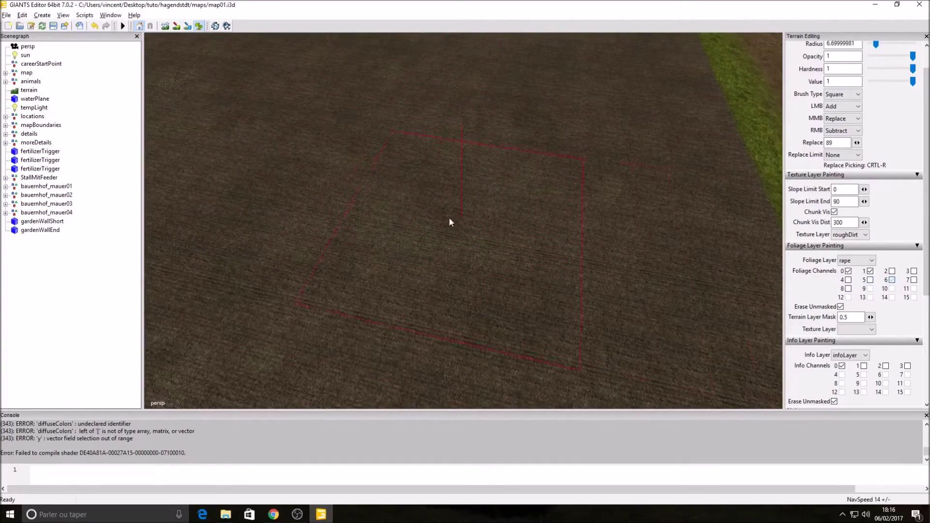
Paint a rape patch with channel 6 in place of channel 5, inspect the plants up close, and erase it
{"action": "mouse_move", "coordinate": [405, 175]}
{"action": "left_mouse_down"}
{"action": "mouse_move", "coordinate": [438, 192]}
{"action": "mouse_move", "coordinate": [394, 234]}
{"action": "left_mouse_up"}
{"action": "right_click_drag", "start_coordinate": [395, 234], "coordinate": [458, 201], "text": "alt"}
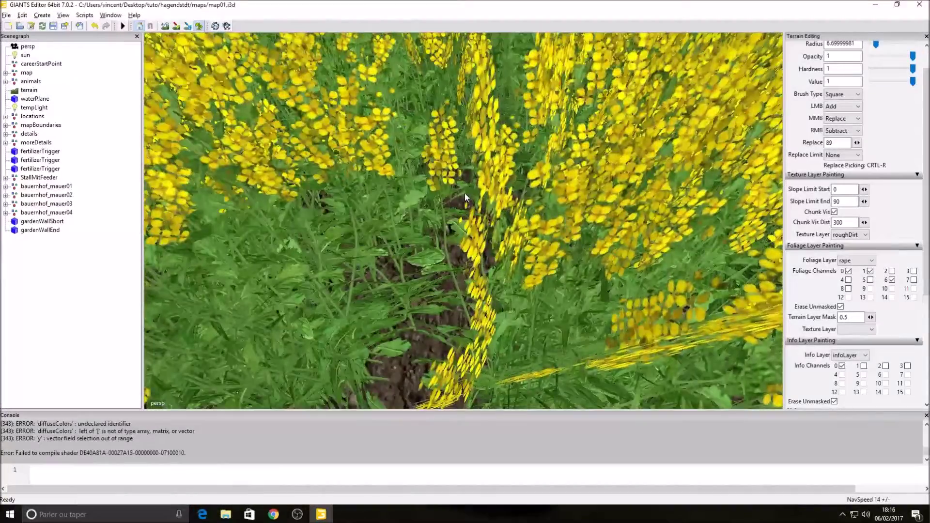
{"action": "scroll", "coordinate": [464, 193], "scroll_direction": "down", "scroll_amount": 5}
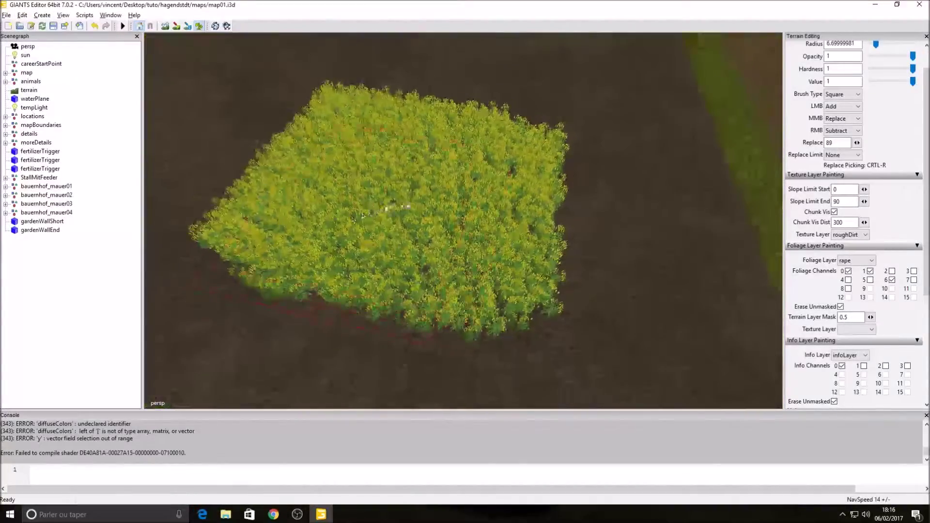
{"action": "right_click", "coordinate": [477, 234]}
{"action": "mouse_move", "coordinate": [477, 234]}
{"action": "right_mouse_down"}
{"action": "mouse_move", "coordinate": [314, 154]}
{"action": "mouse_move", "coordinate": [425, 190]}
{"action": "right_mouse_up"}
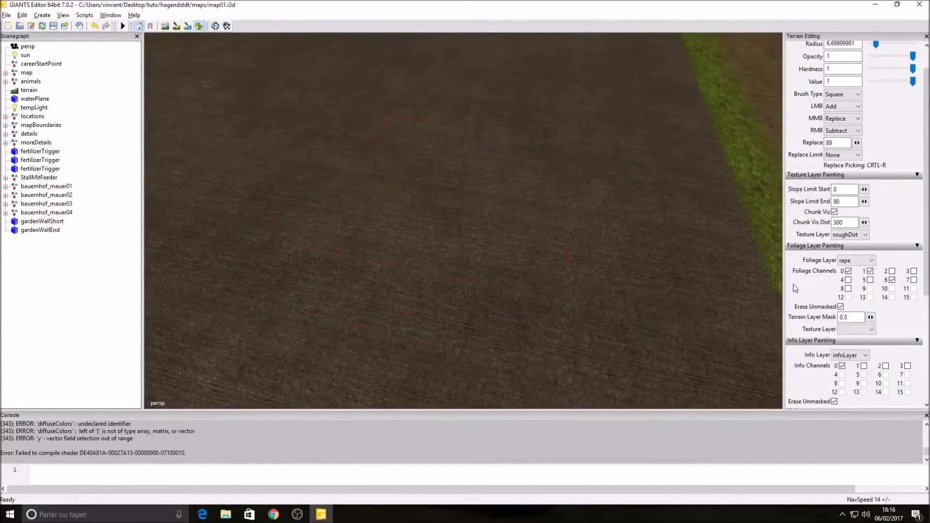
Set the foliage layer to wheat and paint a patch of it in the bare field
{"action": "left_click", "coordinate": [857, 261]}
{"action": "left_click", "coordinate": [852, 271]}
{"action": "left_click", "coordinate": [856, 261]}
{"action": "scroll", "coordinate": [855, 277], "scroll_direction": "up", "scroll_amount": 1}
{"action": "left_click", "coordinate": [850, 270]}
{"action": "mouse_move", "coordinate": [346, 262]}
{"action": "left_mouse_down"}
{"action": "mouse_move", "coordinate": [378, 199]}
{"action": "mouse_move", "coordinate": [357, 236]}
{"action": "left_mouse_up"}
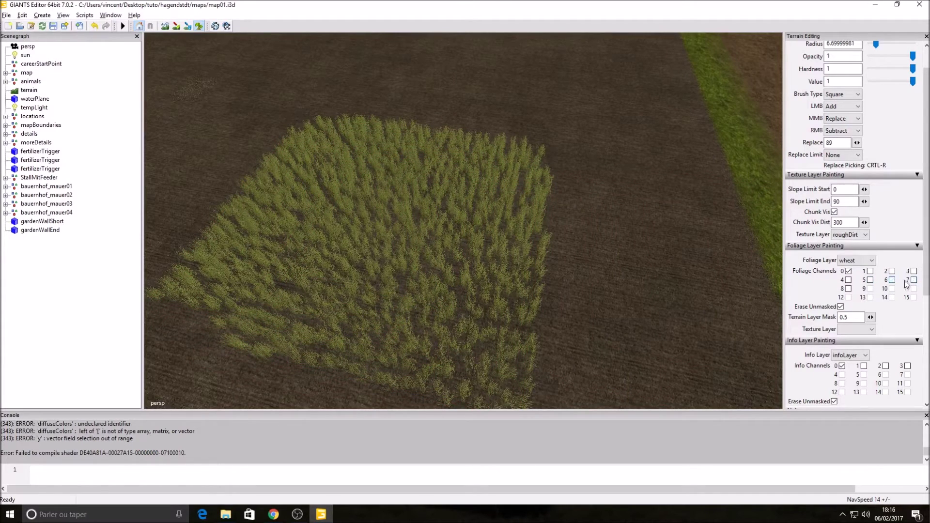
Repaint the wheat patch with other growth channels, ending with channels 0, 5 and 6, and erase it from the field
{"action": "mouse_move", "coordinate": [533, 218]}
{"action": "left_mouse_down"}
{"action": "mouse_move", "coordinate": [361, 199]}
{"action": "mouse_move", "coordinate": [439, 214]}
{"action": "left_mouse_up"}
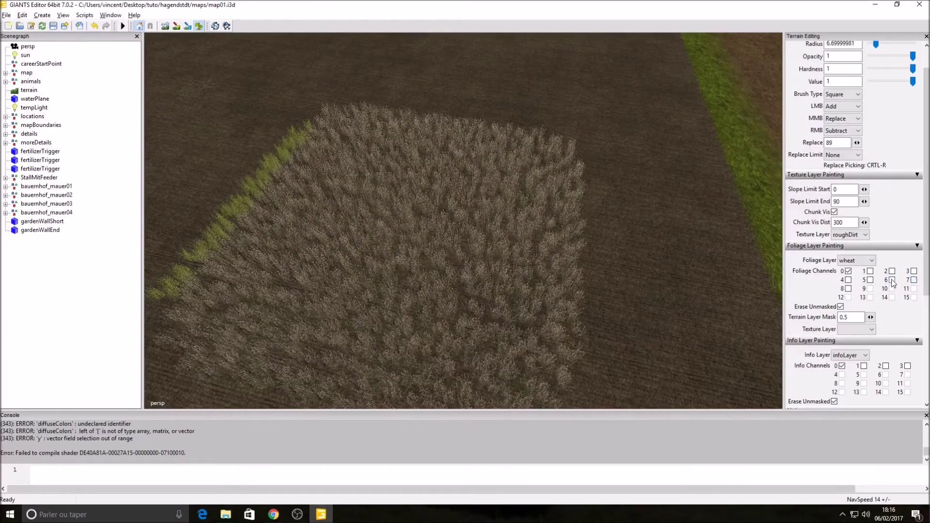
{"action": "mouse_move", "coordinate": [629, 242]}
{"action": "left_mouse_down"}
{"action": "mouse_move", "coordinate": [535, 222]}
{"action": "mouse_move", "coordinate": [328, 276]}
{"action": "mouse_move", "coordinate": [515, 196]}
{"action": "left_mouse_up"}
{"action": "scroll", "coordinate": [477, 216], "scroll_direction": "down", "scroll_amount": 10}
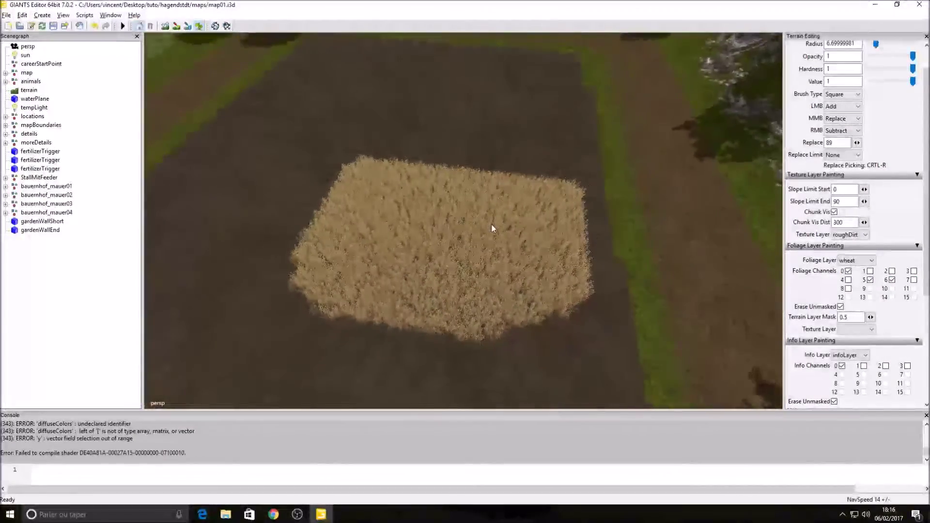
{"action": "mouse_move", "coordinate": [491, 228]}
{"action": "right_mouse_down"}
{"action": "mouse_move", "coordinate": [552, 252]}
{"action": "mouse_move", "coordinate": [373, 222]}
{"action": "mouse_move", "coordinate": [386, 293]}
{"action": "mouse_move", "coordinate": [520, 296]}
{"action": "right_mouse_up"}
{"action": "middle_click_drag", "start_coordinate": [520, 296], "coordinate": [685, 307]}
{"action": "left_click", "coordinate": [858, 262]}
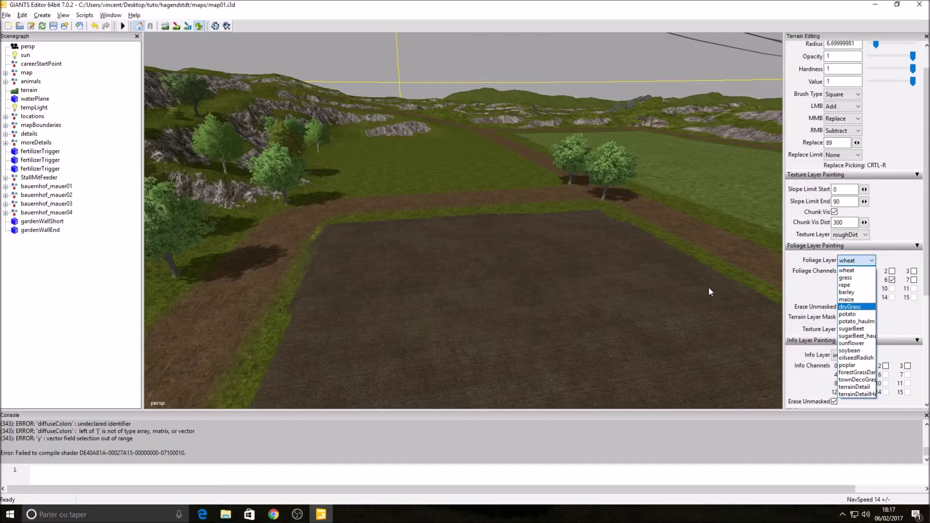
{"action": "left_click", "coordinate": [630, 275]}
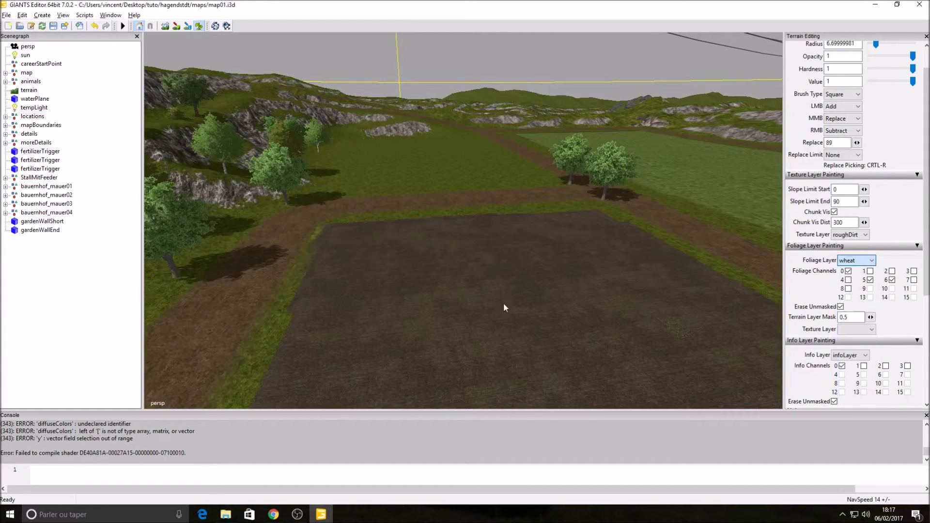
{"action": "scroll", "coordinate": [481, 296], "scroll_direction": "down", "scroll_amount": 5}
{"action": "mouse_move", "coordinate": [466, 307]}
{"action": "right_mouse_down"}
{"action": "mouse_move", "coordinate": [621, 284]}
{"action": "mouse_move", "coordinate": [542, 290]}
{"action": "mouse_move", "coordinate": [444, 266]}
{"action": "mouse_move", "coordinate": [472, 260]}
{"action": "mouse_move", "coordinate": [448, 84]}
{"action": "right_mouse_up"}
{"action": "mouse_move", "coordinate": [468, 131]}
{"action": "right_mouse_down"}
{"action": "mouse_move", "coordinate": [509, 312]}
{"action": "mouse_move", "coordinate": [499, 304]}
{"action": "mouse_move", "coordinate": [498, 292]}
{"action": "mouse_move", "coordinate": [534, 293]}
{"action": "mouse_move", "coordinate": [524, 294]}
{"action": "mouse_move", "coordinate": [604, 311]}
{"action": "mouse_move", "coordinate": [630, 274]}
{"action": "right_mouse_up"}
{"action": "right_click_drag", "start_coordinate": [466, 274], "coordinate": [472, 325]}
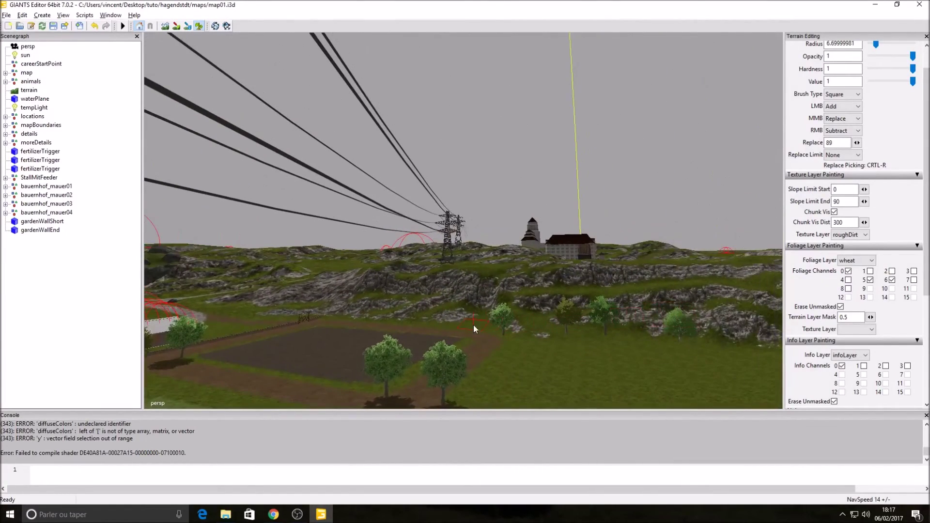
{"action": "right_click_drag", "start_coordinate": [282, 345], "coordinate": [348, 4]}
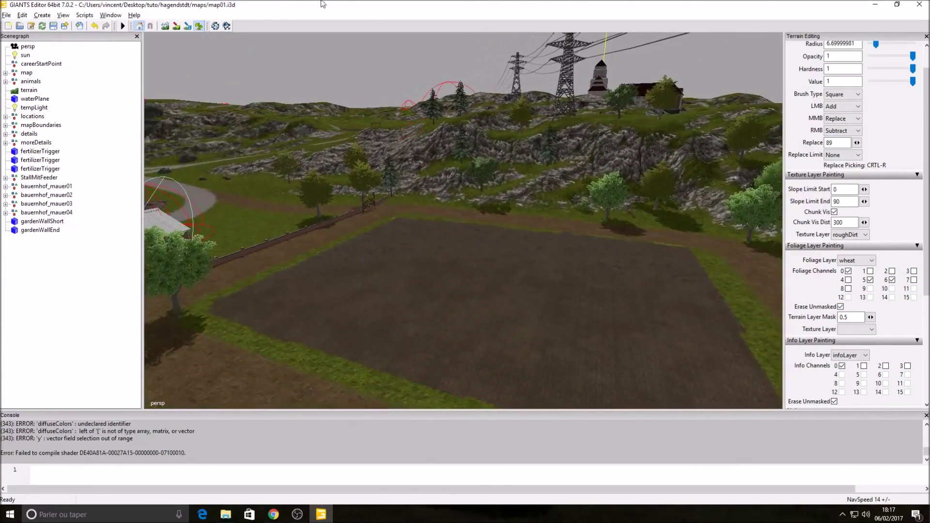